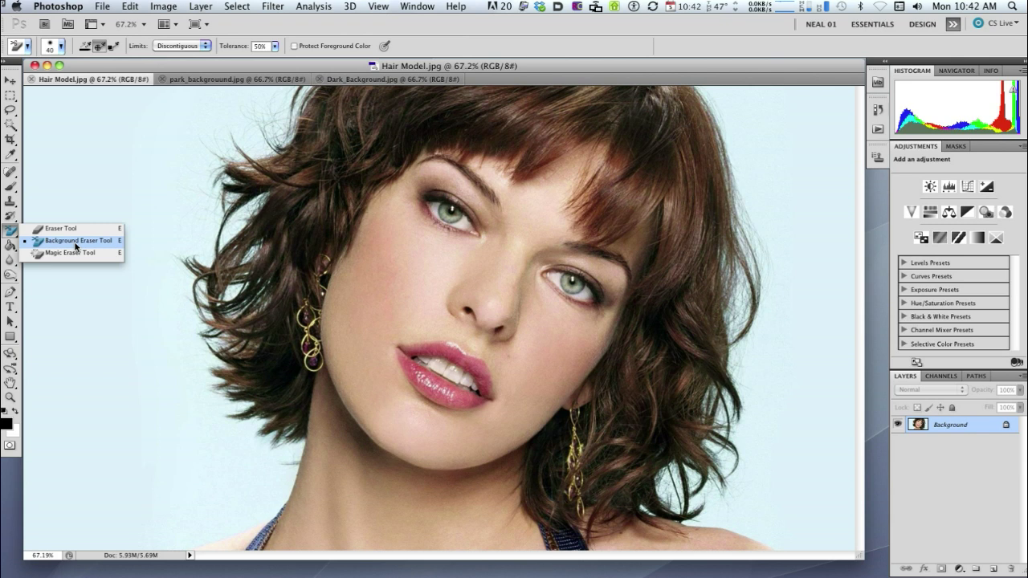
Select the Background Eraser tool and convert the locked Background into a regular layer named Layer 0.
{"action": "left_click", "coordinate": [76, 241]}
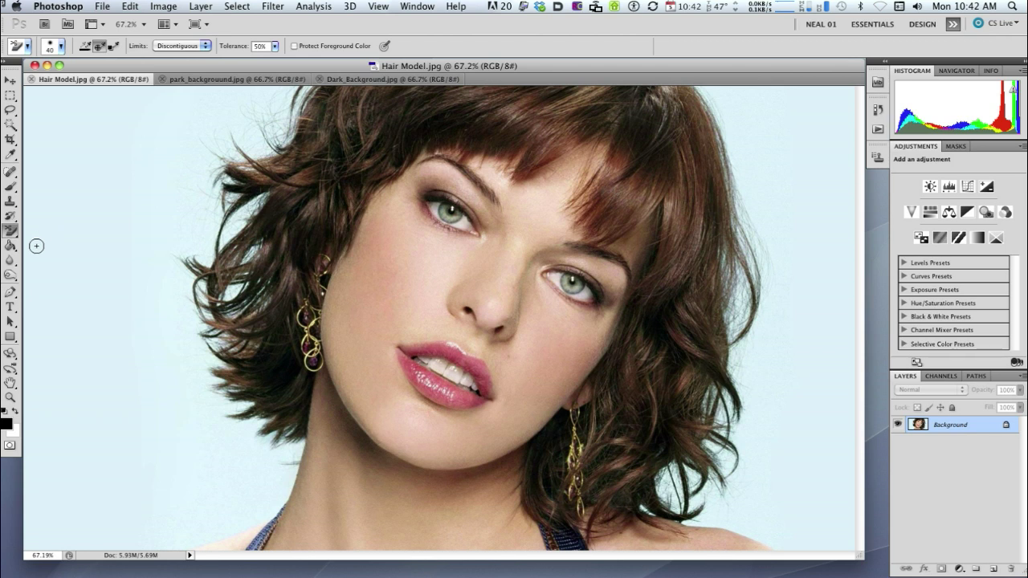
{"action": "double_click", "coordinate": [951, 425]}
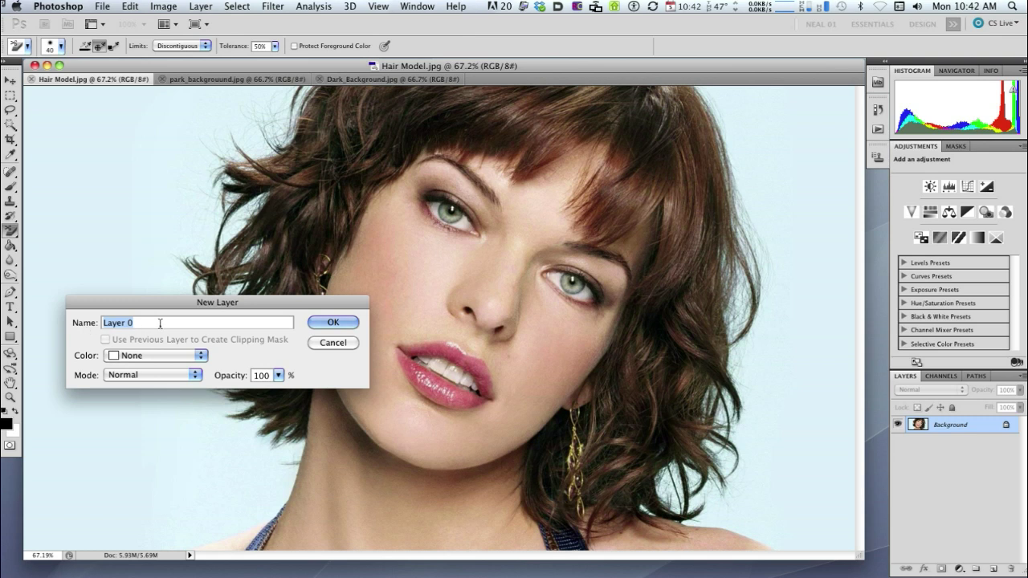
{"action": "left_click", "coordinate": [330, 324]}
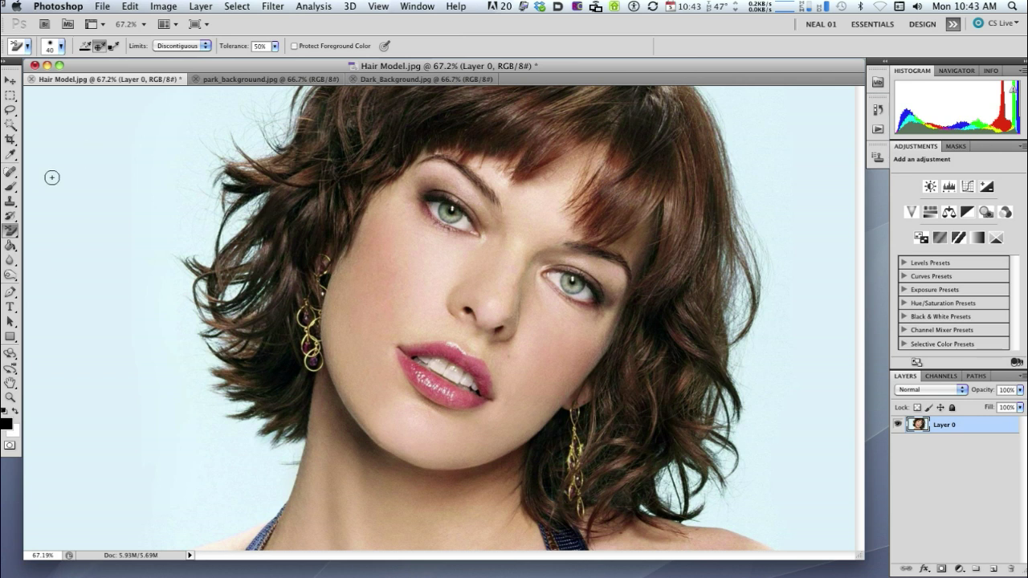
Erase a patch of the light blue backdrop left of the model's hair using the regular Eraser at 100 px.
{"action": "left_click_drag", "start_coordinate": [9, 230], "coordinate": [57, 234]}
{"action": "left_click", "coordinate": [57, 233]}
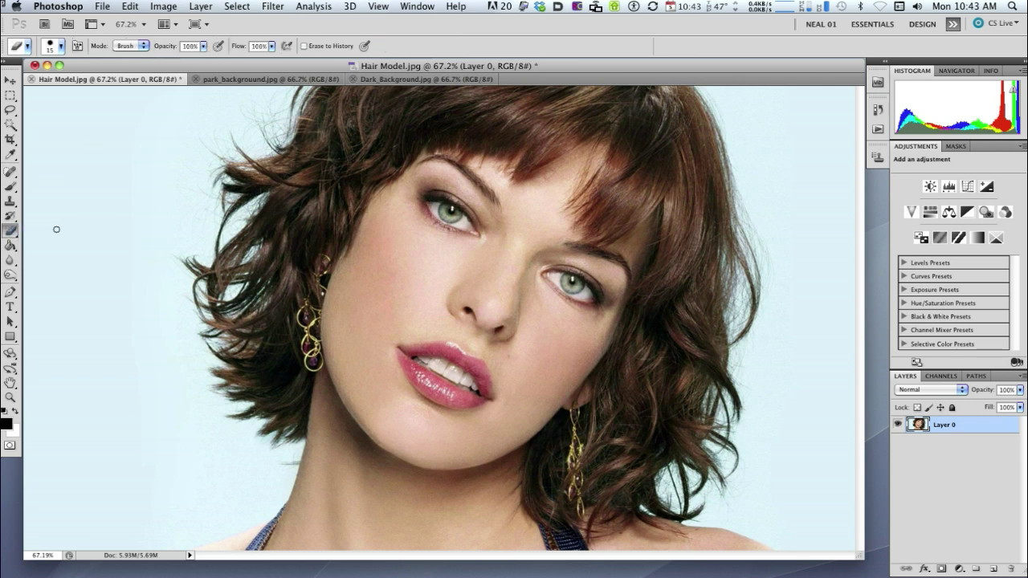
{"action": "key", "text": "bracketright"}
{"action": "key", "text": "bracketright"}
{"action": "key", "text": "bracketright"}
{"action": "key", "text": "bracketright"}
{"action": "key", "text": "bracketright"}
{"action": "key", "text": "bracketright"}
{"action": "key", "text": "bracketright"}
{"action": "key", "text": "bracketright"}
{"action": "mouse_move", "coordinate": [103, 172]}
{"action": "left_mouse_down"}
{"action": "mouse_move", "coordinate": [65, 206]}
{"action": "mouse_move", "coordinate": [90, 149]}
{"action": "mouse_move", "coordinate": [57, 165]}
{"action": "mouse_move", "coordinate": [53, 261]}
{"action": "mouse_move", "coordinate": [34, 210]}
{"action": "mouse_move", "coordinate": [32, 150]}
{"action": "mouse_move", "coordinate": [78, 175]}
{"action": "left_mouse_up"}
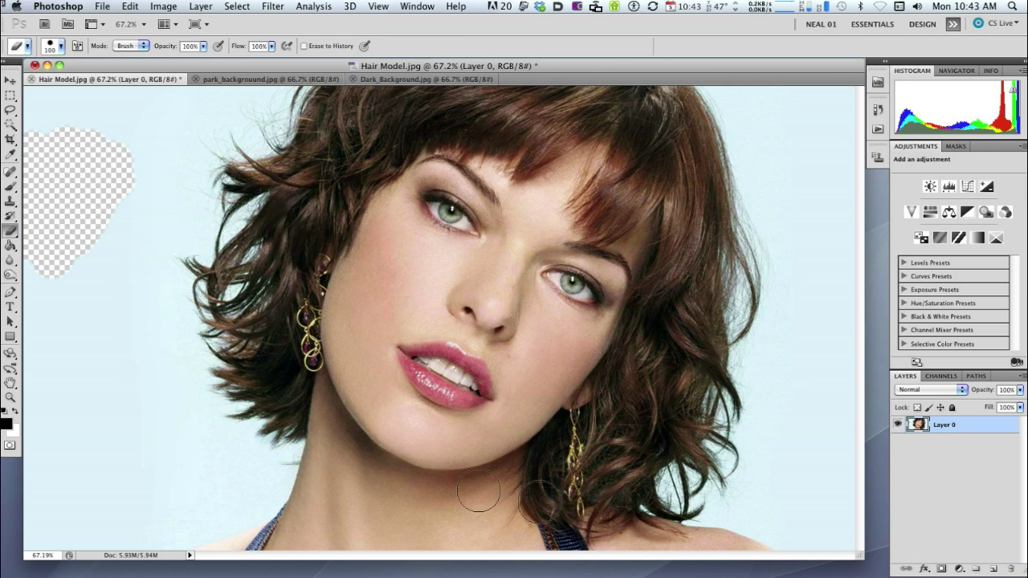
Add a new layer and fill it with dark red using the Paint Bucket.
{"action": "left_click", "coordinate": [994, 569]}
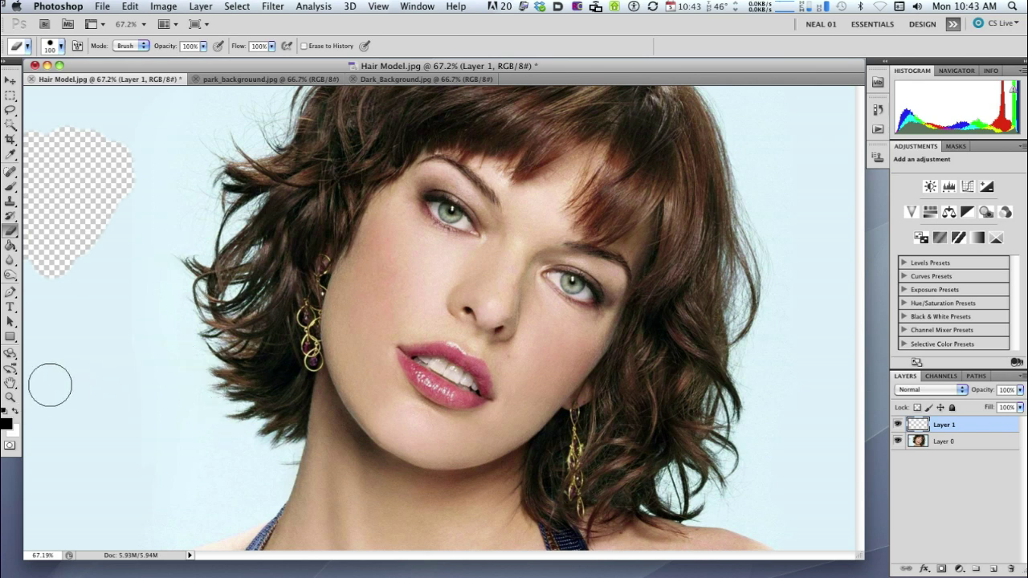
{"action": "left_click", "coordinate": [10, 248]}
{"action": "left_click", "coordinate": [11, 248]}
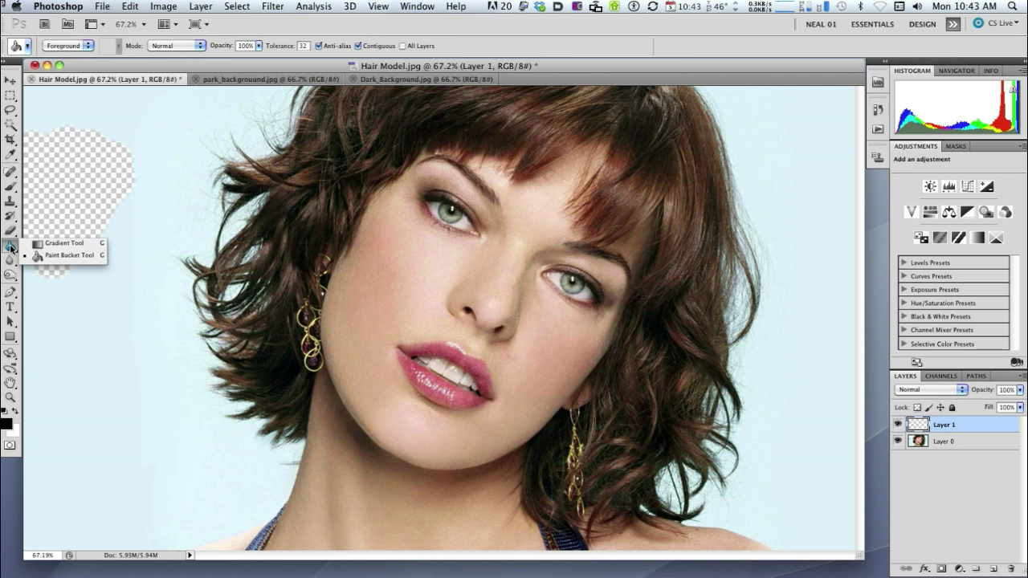
{"action": "left_click", "coordinate": [71, 256]}
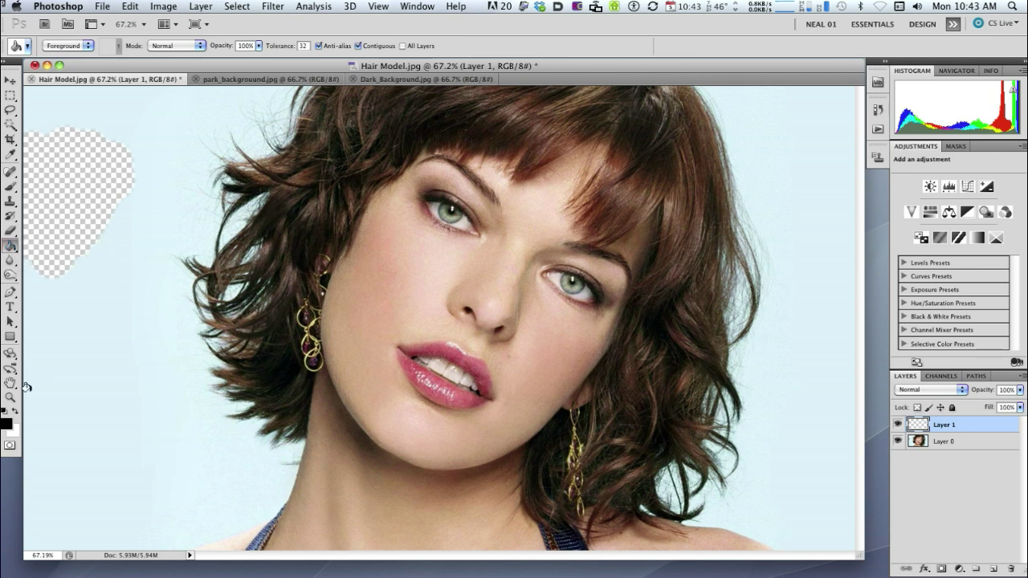
{"action": "left_click", "coordinate": [7, 426]}
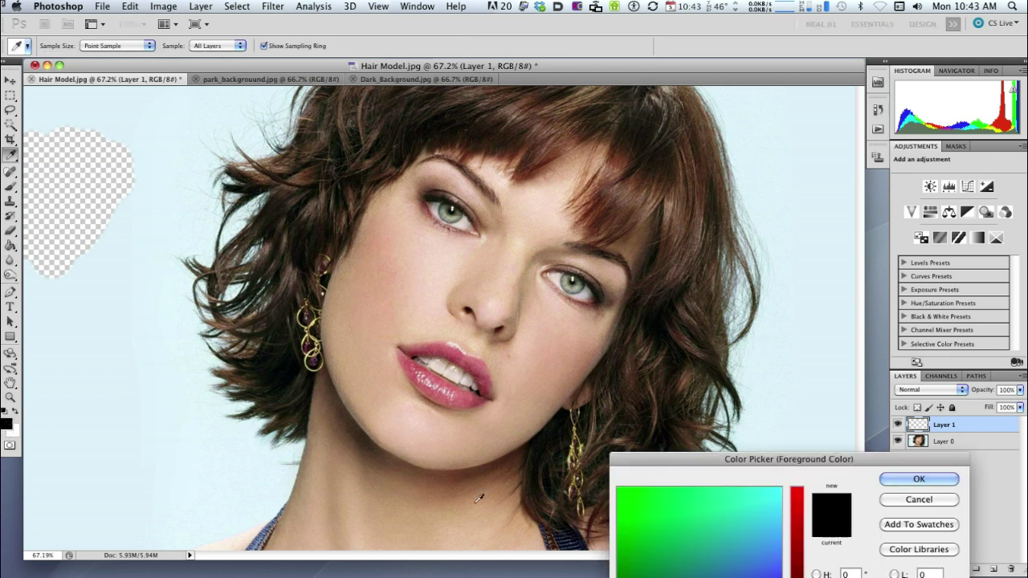
{"action": "left_click", "coordinate": [798, 506]}
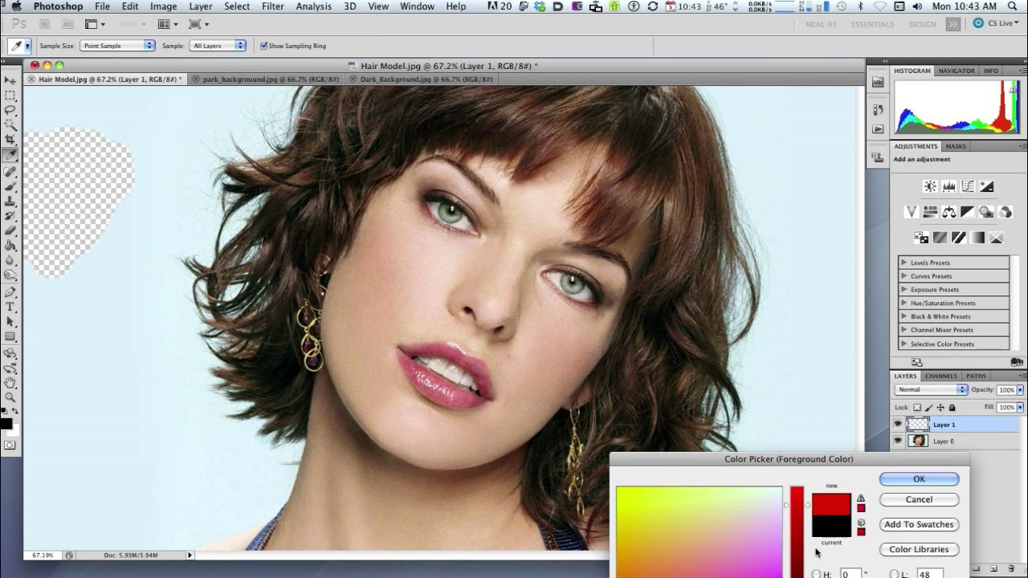
{"action": "left_click_drag", "start_coordinate": [807, 508], "coordinate": [807, 545]}
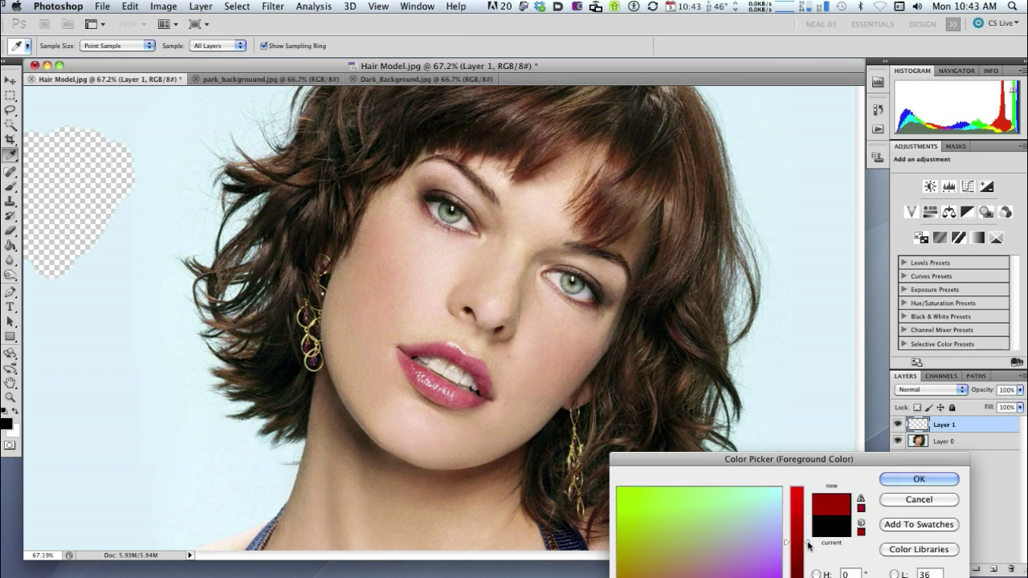
{"action": "left_click", "coordinate": [903, 481]}
{"action": "key", "text": "g"}
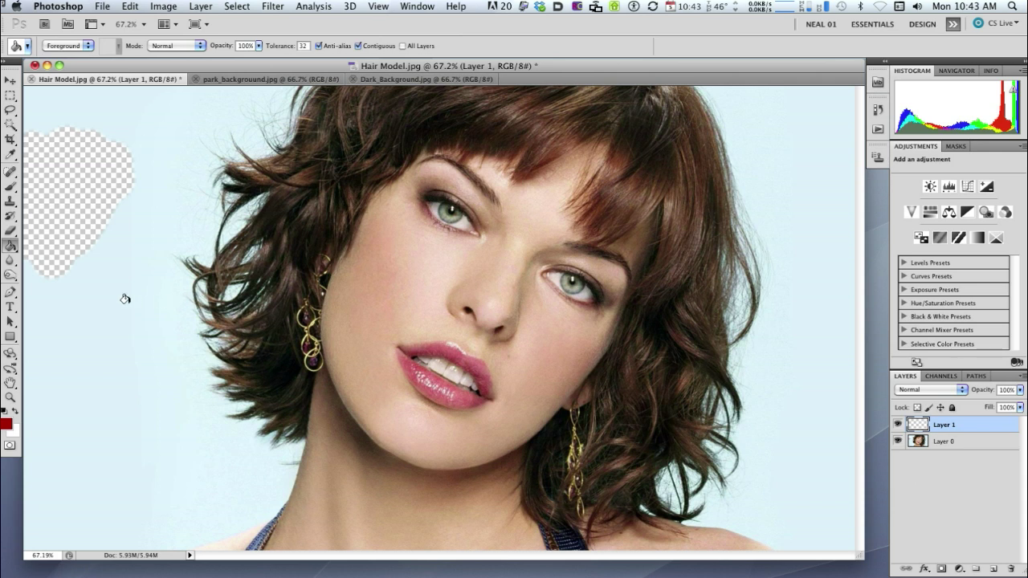
{"action": "left_click", "coordinate": [119, 333]}
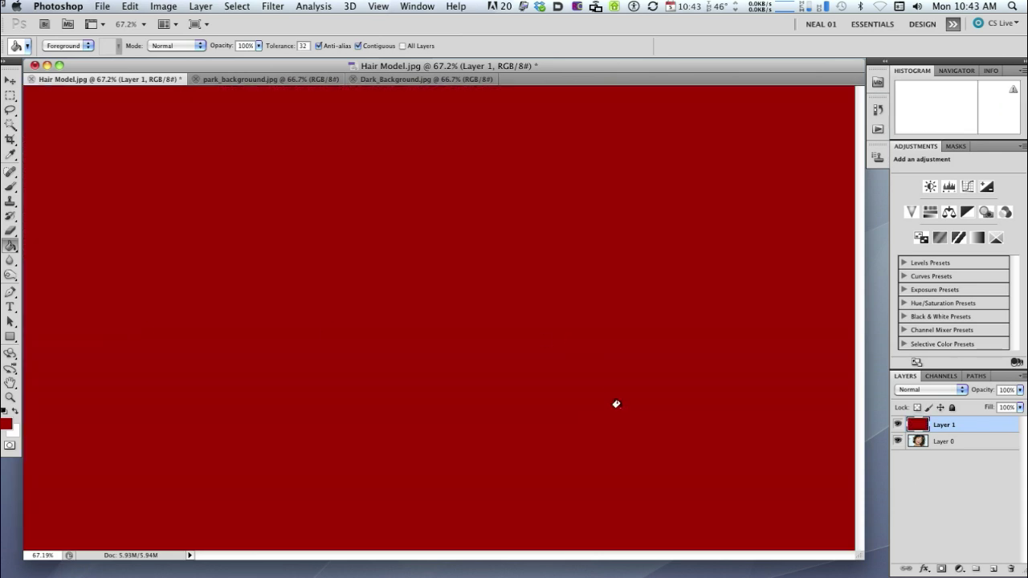
Move the red layer beneath the model layer and toggle its visibility off and on to check the erased patch.
{"action": "left_click_drag", "start_coordinate": [979, 427], "coordinate": [978, 452]}
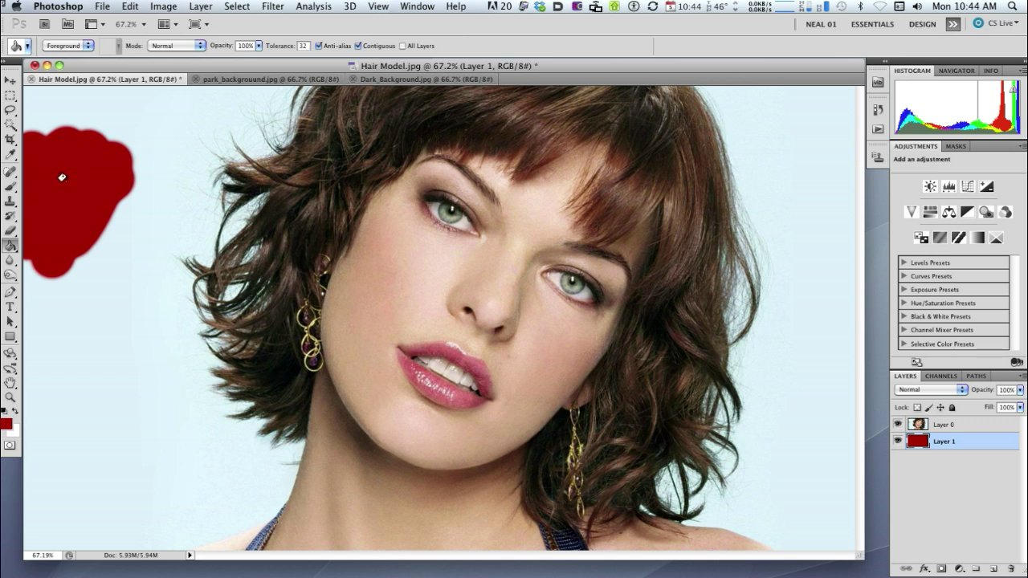
{"action": "left_click", "coordinate": [897, 442]}
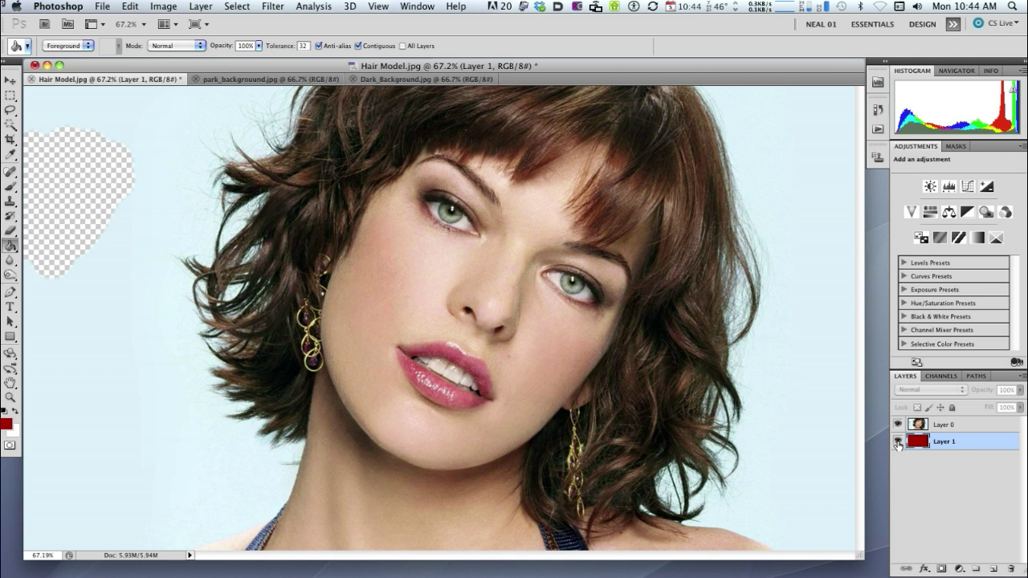
{"action": "left_click", "coordinate": [897, 442]}
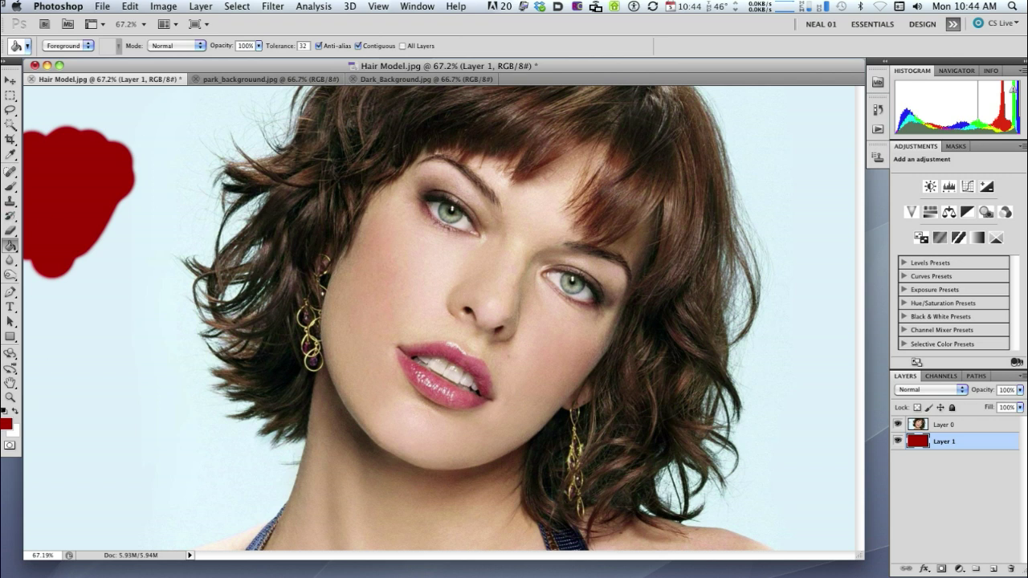
Set up the Background Eraser with one-time sampling and Discontiguous limits.
{"action": "left_click", "coordinate": [10, 230]}
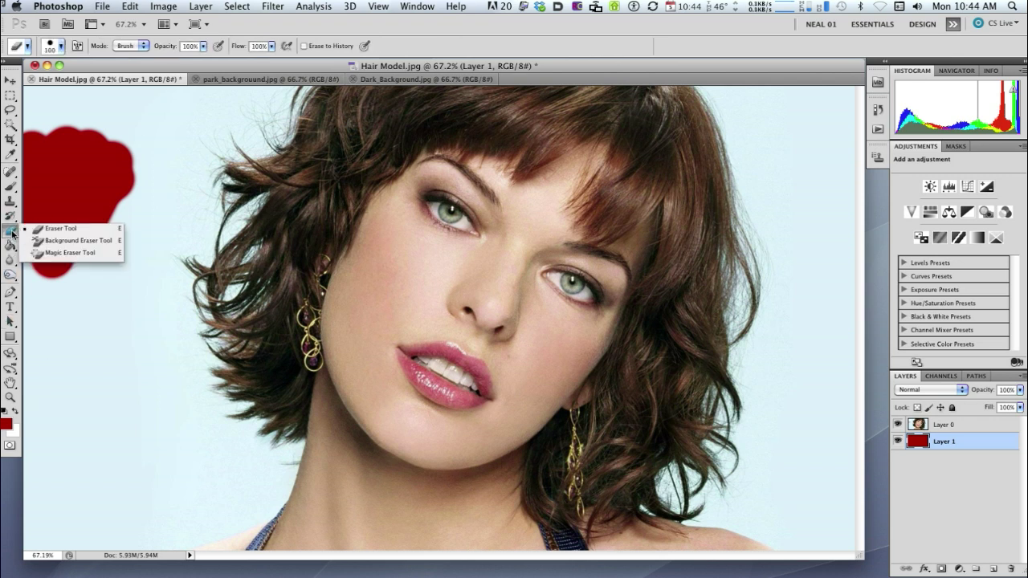
{"action": "left_click", "coordinate": [108, 243]}
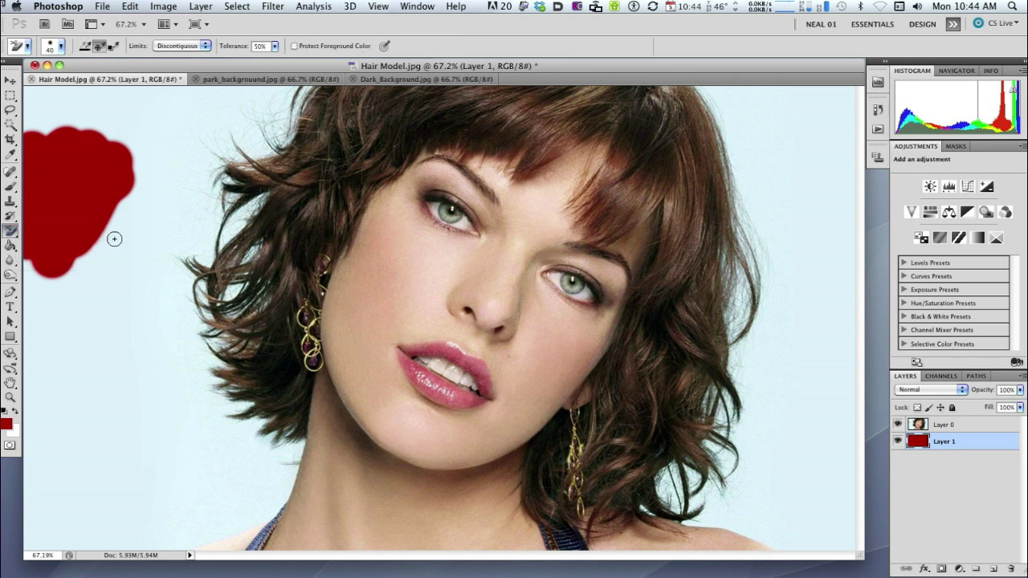
{"action": "left_click", "coordinate": [100, 46]}
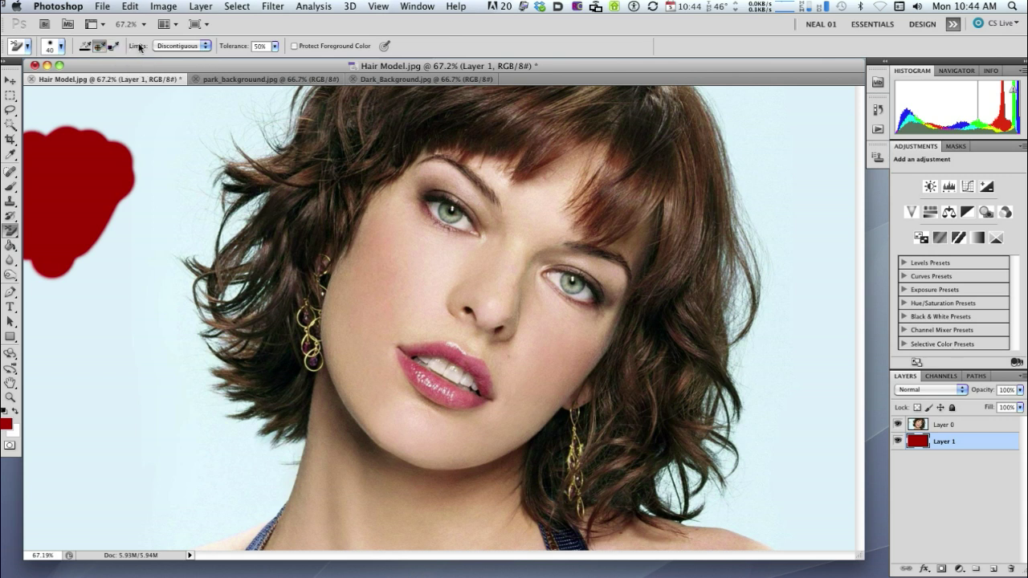
{"action": "left_click", "coordinate": [203, 46]}
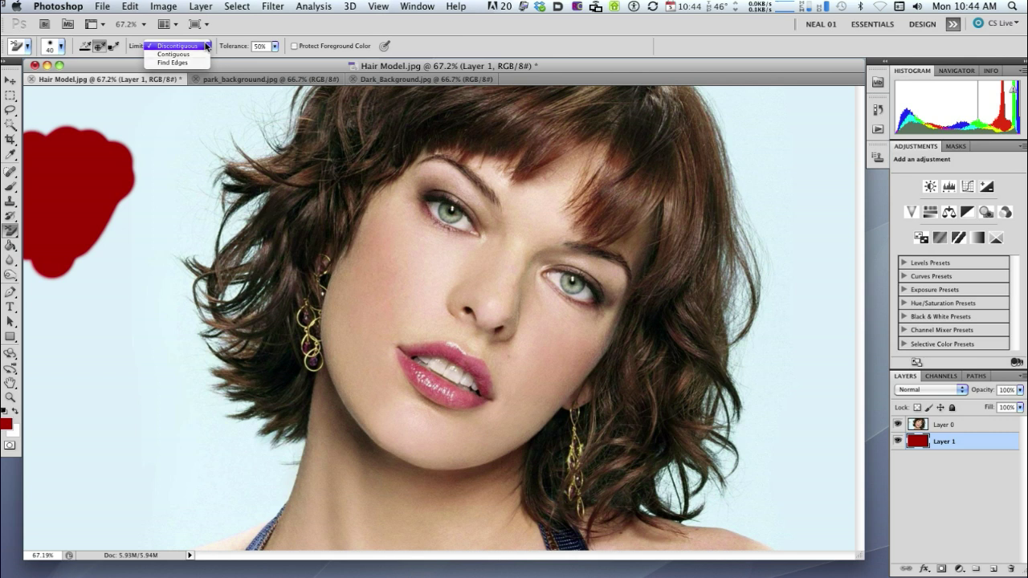
{"action": "left_click", "coordinate": [205, 45]}
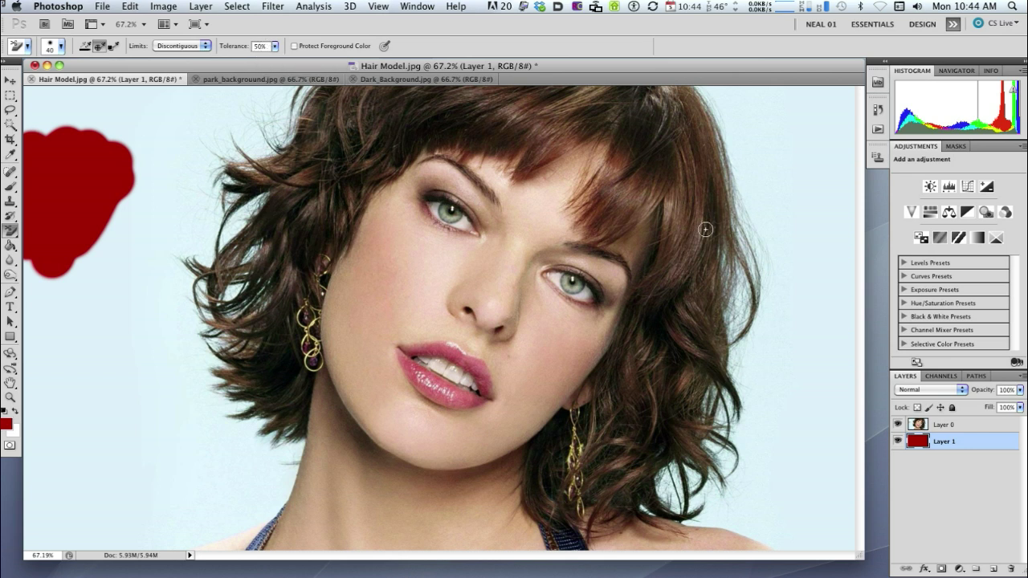
On Layer 0, sample the light blue backdrop as foreground colour and erase it along the upper right edge of the hair.
{"action": "left_click", "coordinate": [965, 426]}
{"action": "left_click", "coordinate": [752, 126], "text": "alt"}
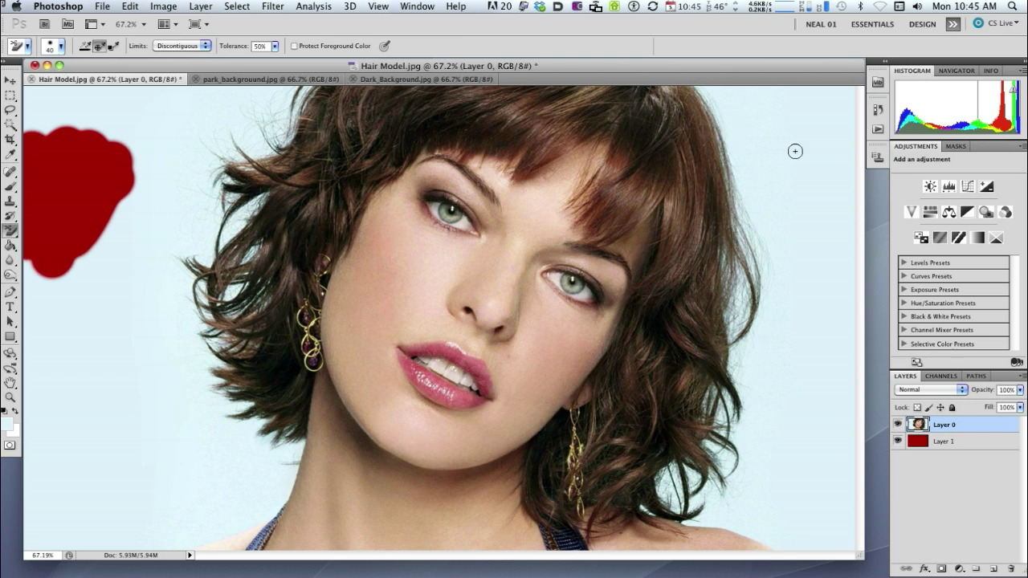
{"action": "left_click_drag", "start_coordinate": [736, 158], "coordinate": [686, 69]}
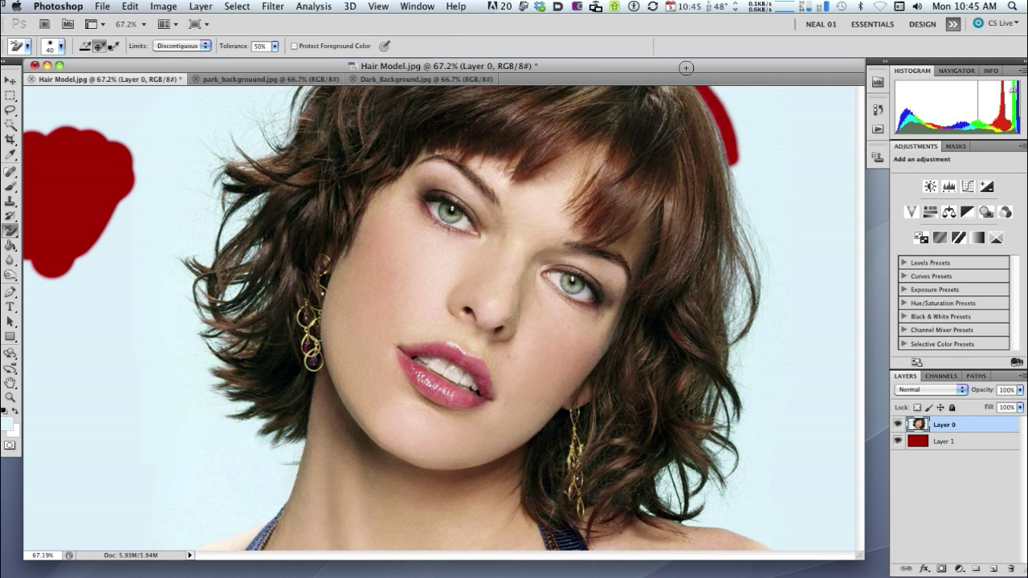
{"action": "mouse_move", "coordinate": [719, 160]}
{"action": "left_mouse_down"}
{"action": "mouse_move", "coordinate": [763, 249]}
{"action": "mouse_move", "coordinate": [764, 238]}
{"action": "mouse_move", "coordinate": [738, 277]}
{"action": "mouse_move", "coordinate": [751, 313]}
{"action": "mouse_move", "coordinate": [744, 358]}
{"action": "mouse_move", "coordinate": [732, 291]}
{"action": "left_mouse_up"}
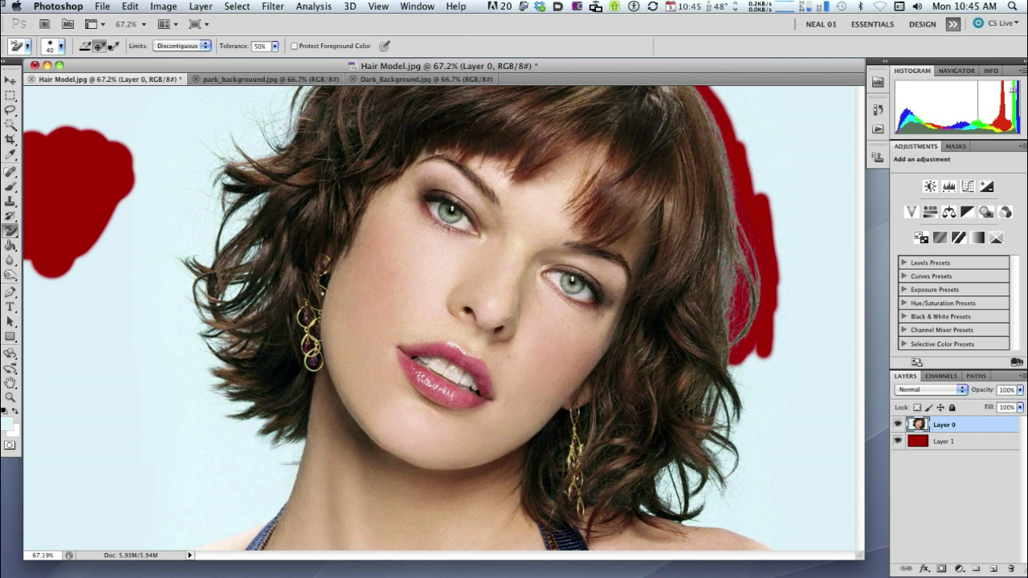
{"action": "mouse_move", "coordinate": [760, 325]}
{"action": "left_mouse_down"}
{"action": "mouse_move", "coordinate": [777, 277]}
{"action": "mouse_move", "coordinate": [777, 221]}
{"action": "mouse_move", "coordinate": [735, 108]}
{"action": "mouse_move", "coordinate": [747, 175]}
{"action": "left_mouse_up"}
Enlarge the brush to 100 px and erase the backdrop down the right side of the hair, undoing the last stroke near the shoulder.
{"action": "right_click", "coordinate": [773, 150]}
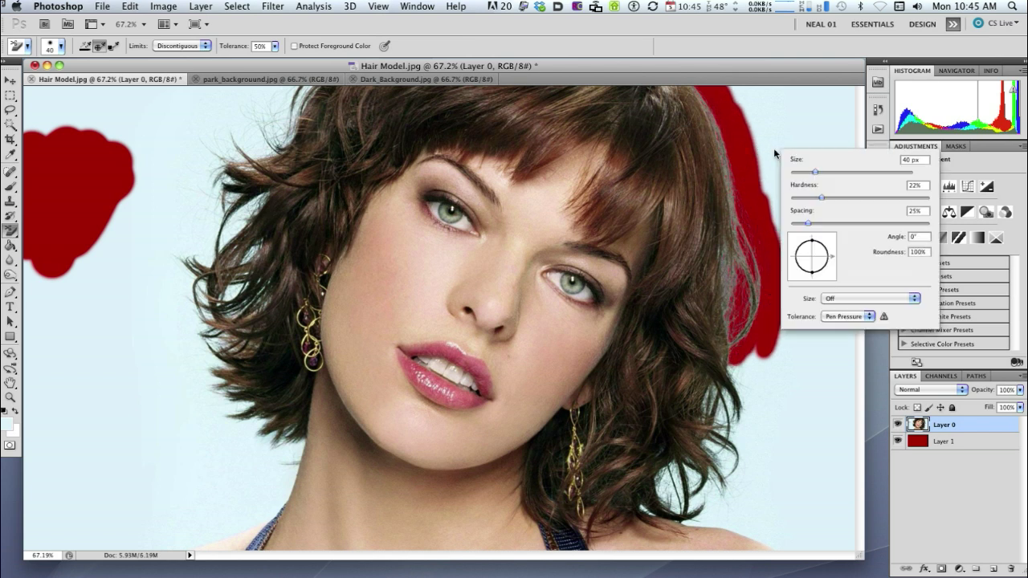
{"action": "mouse_move", "coordinate": [815, 172]}
{"action": "left_mouse_down"}
{"action": "mouse_move", "coordinate": [831, 201]}
{"action": "mouse_move", "coordinate": [808, 200]}
{"action": "mouse_move", "coordinate": [834, 174]}
{"action": "left_mouse_up"}
{"action": "left_click", "coordinate": [752, 113]}
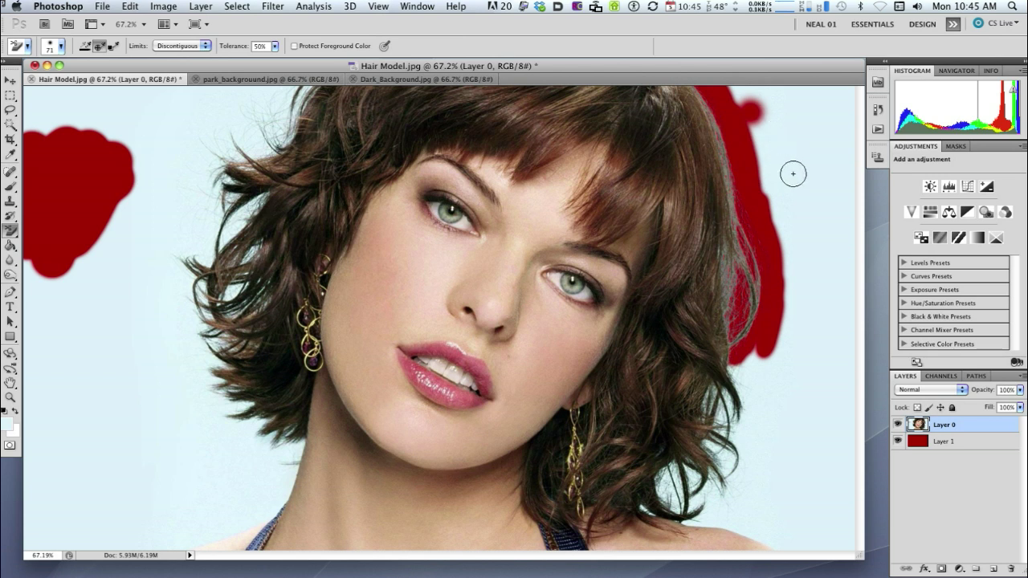
{"action": "key", "text": "bracketright"}
{"action": "key", "text": "bracketright"}
{"action": "key", "text": "bracketright"}
{"action": "mouse_move", "coordinate": [755, 117]}
{"action": "left_mouse_down"}
{"action": "mouse_move", "coordinate": [778, 267]}
{"action": "mouse_move", "coordinate": [725, 372]}
{"action": "mouse_move", "coordinate": [751, 397]}
{"action": "left_mouse_up"}
{"action": "mouse_move", "coordinate": [698, 383]}
{"action": "left_mouse_down"}
{"action": "mouse_move", "coordinate": [758, 419]}
{"action": "mouse_move", "coordinate": [735, 456]}
{"action": "mouse_move", "coordinate": [744, 480]}
{"action": "mouse_move", "coordinate": [725, 488]}
{"action": "mouse_move", "coordinate": [720, 440]}
{"action": "mouse_move", "coordinate": [703, 432]}
{"action": "mouse_move", "coordinate": [700, 452]}
{"action": "mouse_move", "coordinate": [712, 421]}
{"action": "mouse_move", "coordinate": [736, 502]}
{"action": "mouse_move", "coordinate": [657, 457]}
{"action": "mouse_move", "coordinate": [727, 476]}
{"action": "mouse_move", "coordinate": [760, 520]}
{"action": "mouse_move", "coordinate": [681, 541]}
{"action": "mouse_move", "coordinate": [734, 529]}
{"action": "mouse_move", "coordinate": [718, 511]}
{"action": "mouse_move", "coordinate": [674, 507]}
{"action": "mouse_move", "coordinate": [727, 505]}
{"action": "mouse_move", "coordinate": [689, 493]}
{"action": "mouse_move", "coordinate": [725, 546]}
{"action": "mouse_move", "coordinate": [728, 521]}
{"action": "mouse_move", "coordinate": [738, 528]}
{"action": "mouse_move", "coordinate": [681, 528]}
{"action": "left_mouse_up"}
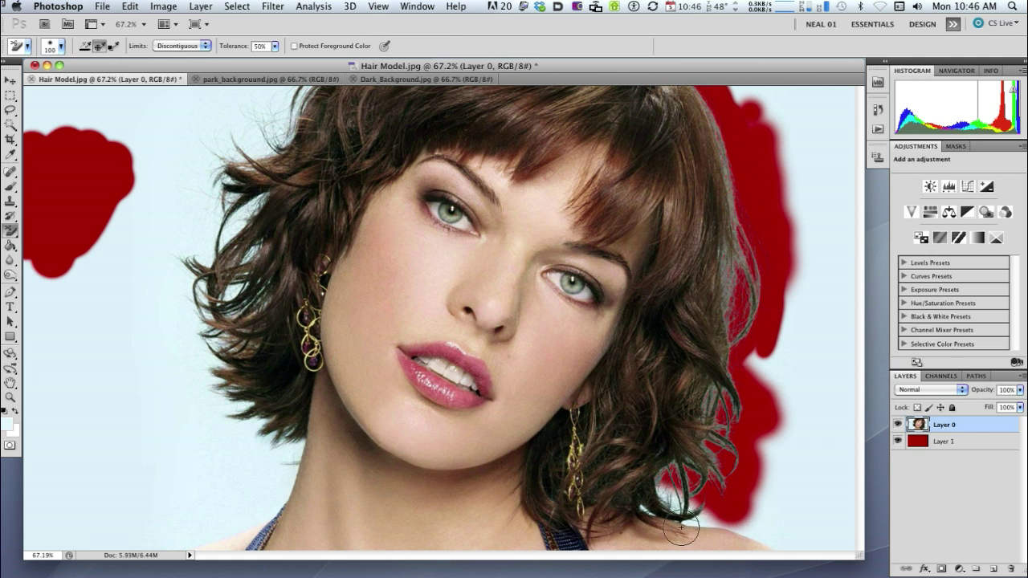
{"action": "key", "text": "super+z"}
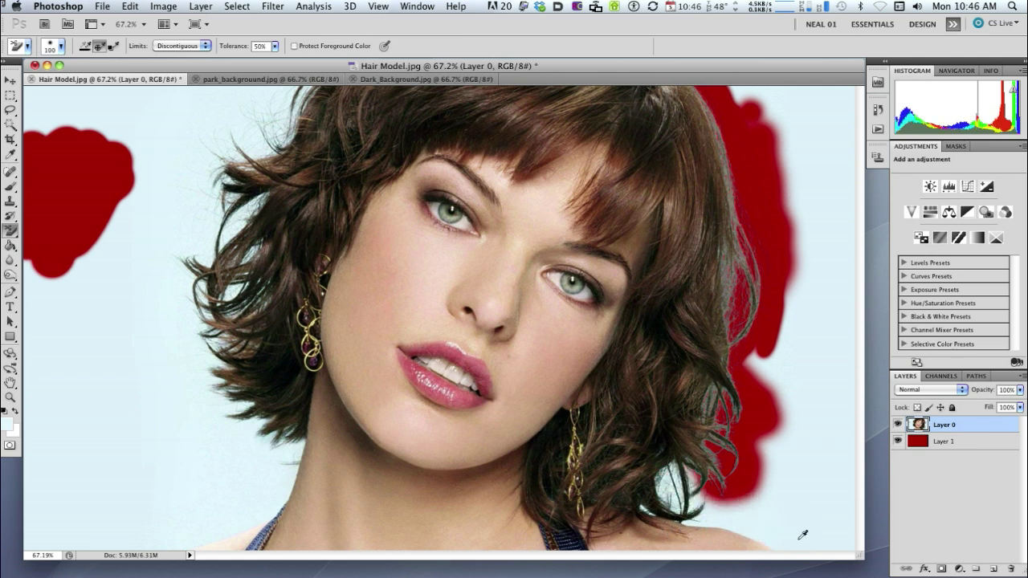
Try to erase the backdrop beside the right shoulder with the 100 px brush, and undo that stroke.
{"action": "mouse_move", "coordinate": [795, 532]}
{"action": "left_mouse_down"}
{"action": "mouse_move", "coordinate": [730, 541]}
{"action": "mouse_move", "coordinate": [759, 531]}
{"action": "mouse_move", "coordinate": [781, 542]}
{"action": "left_mouse_up"}
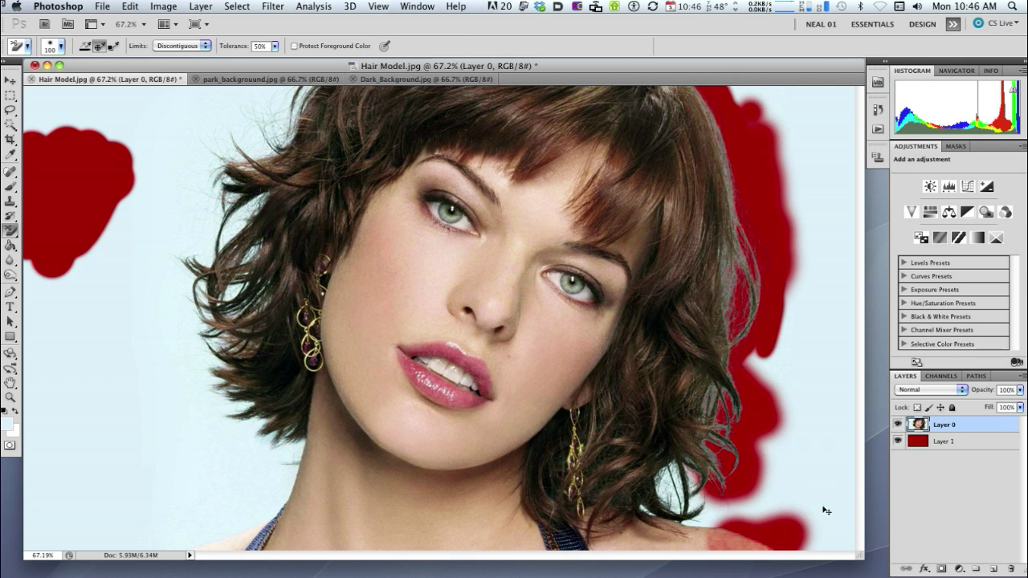
{"action": "key", "text": "super+z"}
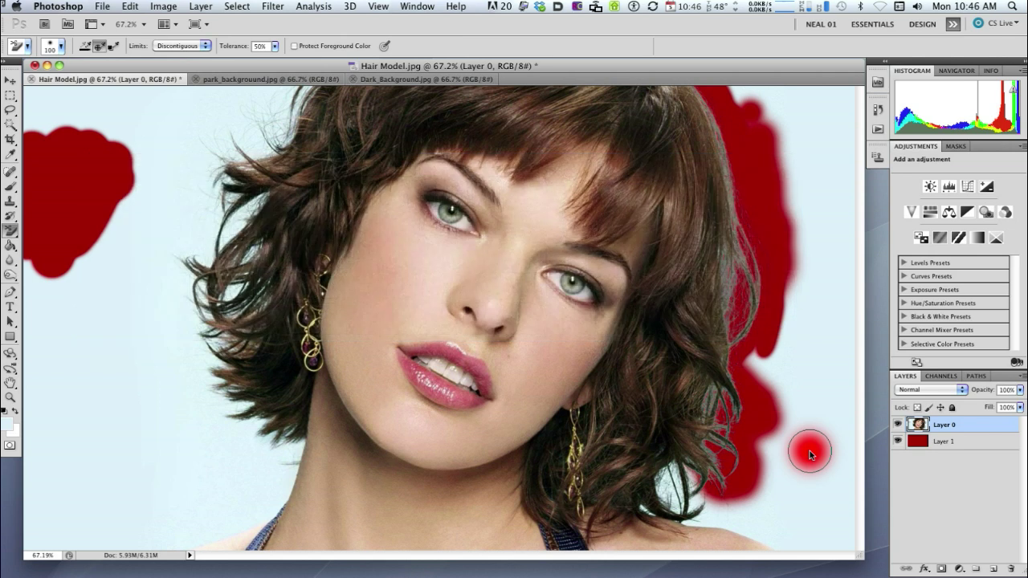
Reduce the brush to 40 px, resample the backdrop and erase it between the lower right curls above the shoulder.
{"action": "mouse_move", "coordinate": [809, 452]}
{"action": "left_mouse_down"}
{"action": "mouse_move", "coordinate": [797, 450]}
{"action": "mouse_move", "coordinate": [830, 456]}
{"action": "mouse_move", "coordinate": [824, 397]}
{"action": "mouse_move", "coordinate": [821, 549]}
{"action": "mouse_move", "coordinate": [780, 528]}
{"action": "mouse_move", "coordinate": [779, 496]}
{"action": "left_mouse_up"}
{"action": "left_click_drag", "start_coordinate": [778, 450], "coordinate": [775, 411]}
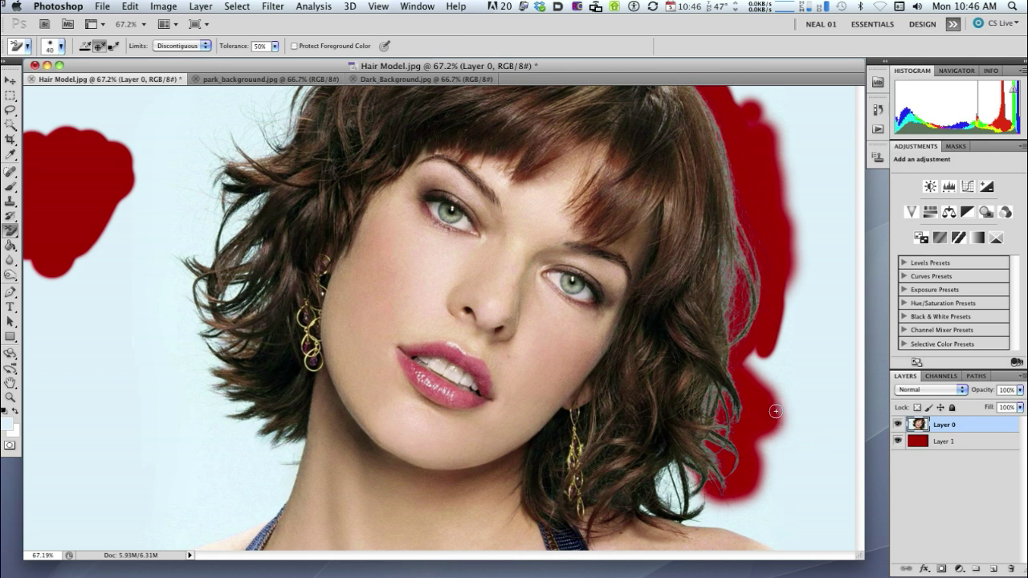
{"action": "left_click", "coordinate": [725, 511], "text": "alt"}
{"action": "mouse_move", "coordinate": [703, 499]}
{"action": "left_mouse_down"}
{"action": "mouse_move", "coordinate": [665, 486]}
{"action": "mouse_move", "coordinate": [691, 475]}
{"action": "mouse_move", "coordinate": [641, 463]}
{"action": "mouse_move", "coordinate": [650, 484]}
{"action": "mouse_move", "coordinate": [677, 496]}
{"action": "mouse_move", "coordinate": [663, 495]}
{"action": "mouse_move", "coordinate": [704, 516]}
{"action": "left_mouse_up"}
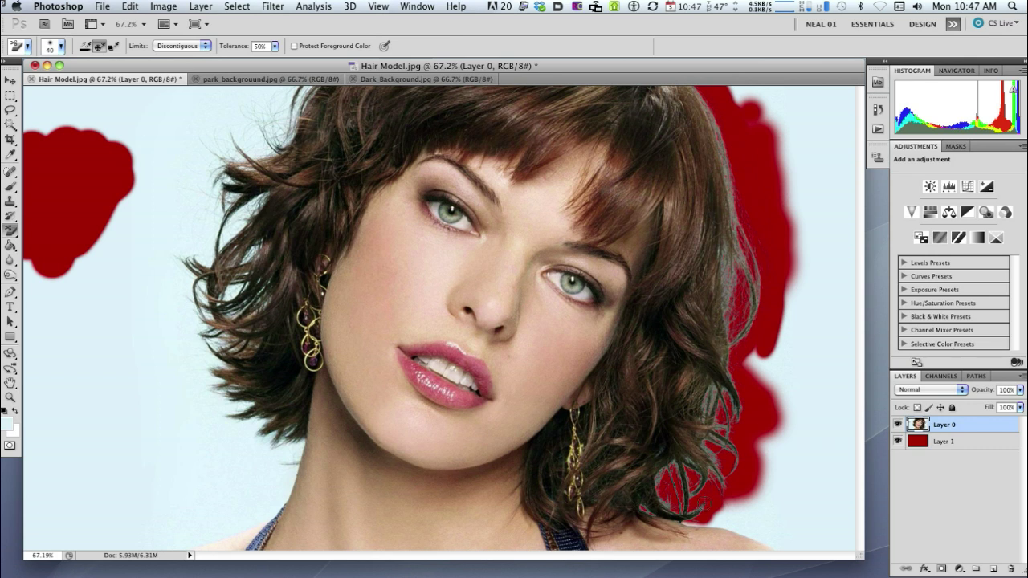
{"action": "left_click_drag", "start_coordinate": [703, 506], "coordinate": [691, 516]}
Enlarge the brush to 133 px, resample the backdrop and erase it along the whole left side of the hair.
{"action": "left_click", "coordinate": [205, 120]}
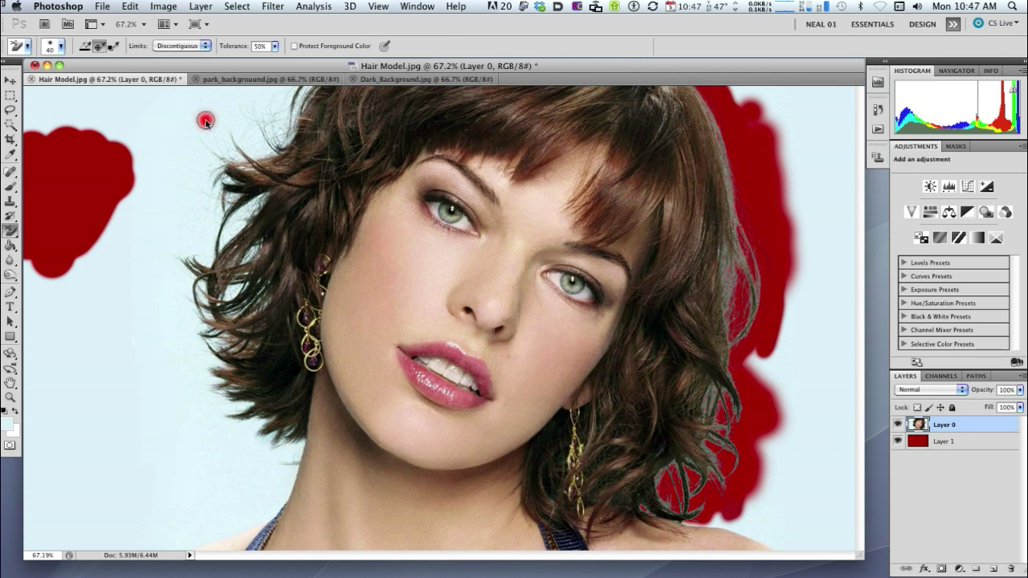
{"action": "left_click_drag", "start_coordinate": [207, 121], "coordinate": [227, 117]}
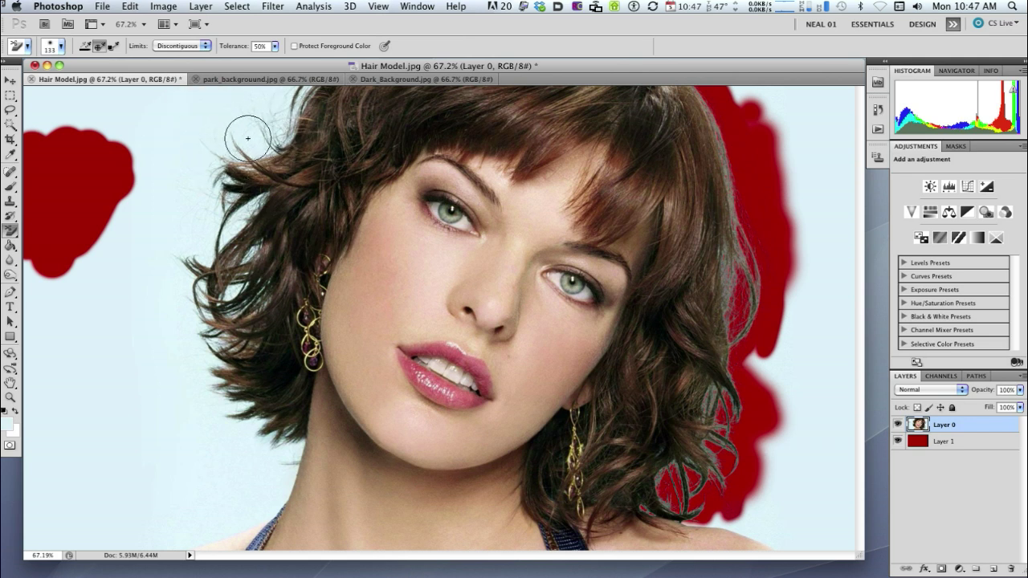
{"action": "left_click", "coordinate": [219, 102], "text": "alt"}
{"action": "mouse_move", "coordinate": [257, 141]}
{"action": "left_mouse_down"}
{"action": "mouse_move", "coordinate": [308, 86]}
{"action": "mouse_move", "coordinate": [237, 110]}
{"action": "mouse_move", "coordinate": [258, 92]}
{"action": "mouse_move", "coordinate": [297, 115]}
{"action": "mouse_move", "coordinate": [294, 133]}
{"action": "mouse_move", "coordinate": [228, 170]}
{"action": "mouse_move", "coordinate": [215, 224]}
{"action": "mouse_move", "coordinate": [229, 253]}
{"action": "mouse_move", "coordinate": [210, 277]}
{"action": "mouse_move", "coordinate": [207, 263]}
{"action": "mouse_move", "coordinate": [159, 271]}
{"action": "mouse_move", "coordinate": [213, 281]}
{"action": "mouse_move", "coordinate": [239, 253]}
{"action": "mouse_move", "coordinate": [239, 293]}
{"action": "mouse_move", "coordinate": [251, 311]}
{"action": "mouse_move", "coordinate": [208, 332]}
{"action": "mouse_move", "coordinate": [184, 315]}
{"action": "mouse_move", "coordinate": [171, 329]}
{"action": "mouse_move", "coordinate": [200, 365]}
{"action": "mouse_move", "coordinate": [226, 368]}
{"action": "mouse_move", "coordinate": [178, 368]}
{"action": "mouse_move", "coordinate": [213, 396]}
{"action": "mouse_move", "coordinate": [211, 376]}
{"action": "mouse_move", "coordinate": [224, 404]}
{"action": "mouse_move", "coordinate": [244, 409]}
{"action": "mouse_move", "coordinate": [237, 438]}
{"action": "mouse_move", "coordinate": [207, 407]}
{"action": "mouse_move", "coordinate": [247, 441]}
{"action": "mouse_move", "coordinate": [261, 427]}
{"action": "mouse_move", "coordinate": [261, 442]}
{"action": "mouse_move", "coordinate": [240, 419]}
{"action": "mouse_move", "coordinate": [276, 475]}
{"action": "mouse_move", "coordinate": [284, 451]}
{"action": "mouse_move", "coordinate": [277, 502]}
{"action": "left_mouse_up"}
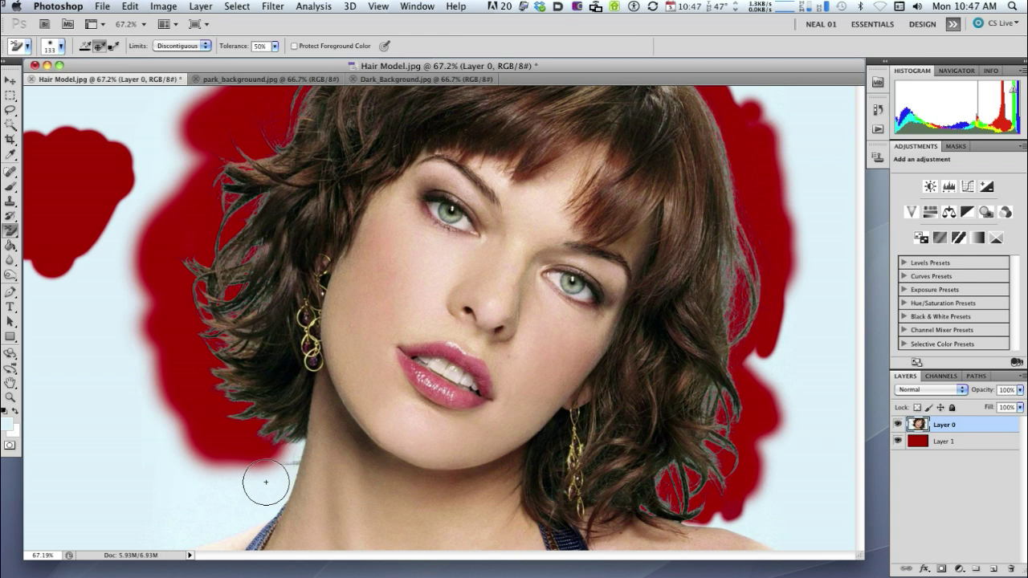
Reduce the Background Eraser brush to 25 px and erase the backdrop under the lowest curls beside the left side of the neck.
{"action": "key", "text": "bracketleft"}
{"action": "key", "text": "bracketleft"}
{"action": "key", "text": "bracketleft"}
{"action": "key", "text": "bracketleft"}
{"action": "key", "text": "bracketleft"}
{"action": "key", "text": "bracketleft"}
{"action": "key", "text": "bracketleft"}
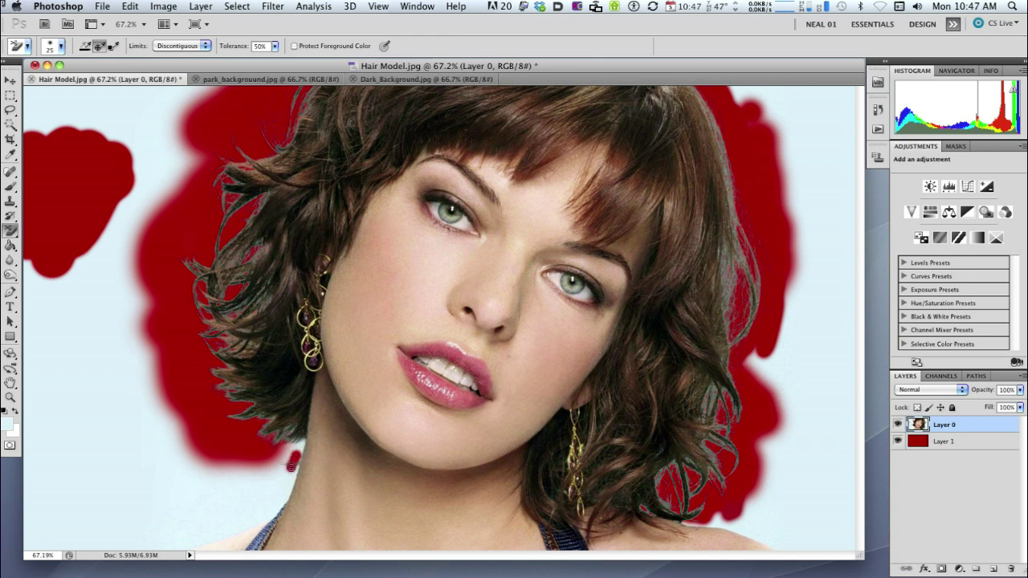
{"action": "mouse_move", "coordinate": [291, 459]}
{"action": "left_mouse_down"}
{"action": "mouse_move", "coordinate": [278, 469]}
{"action": "mouse_move", "coordinate": [289, 444]}
{"action": "left_mouse_up"}
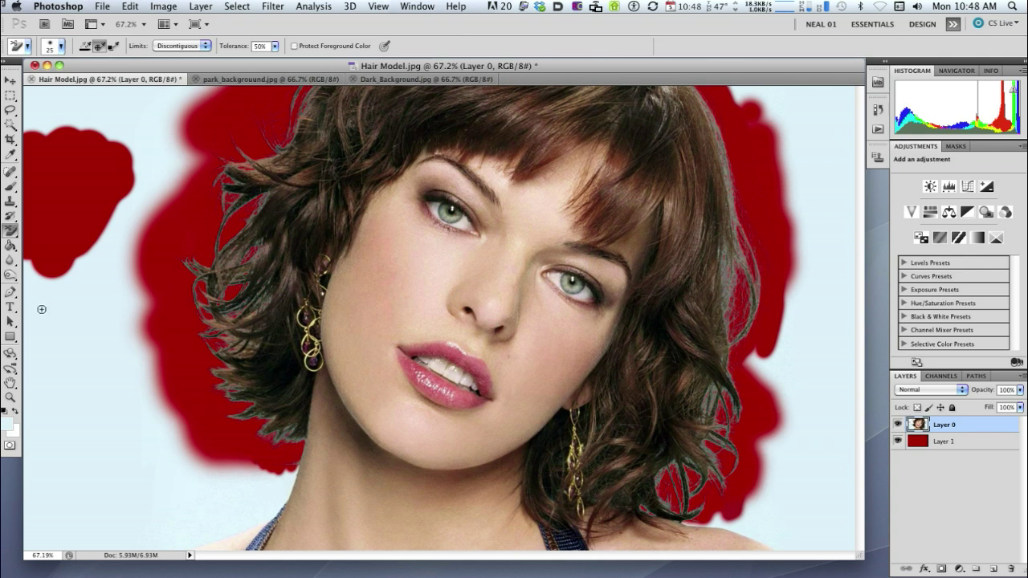
Switch to the regular Eraser with a 34 px brush and erase a small patch of backdrop between the neck and left shoulder.
{"action": "left_click", "coordinate": [10, 397]}
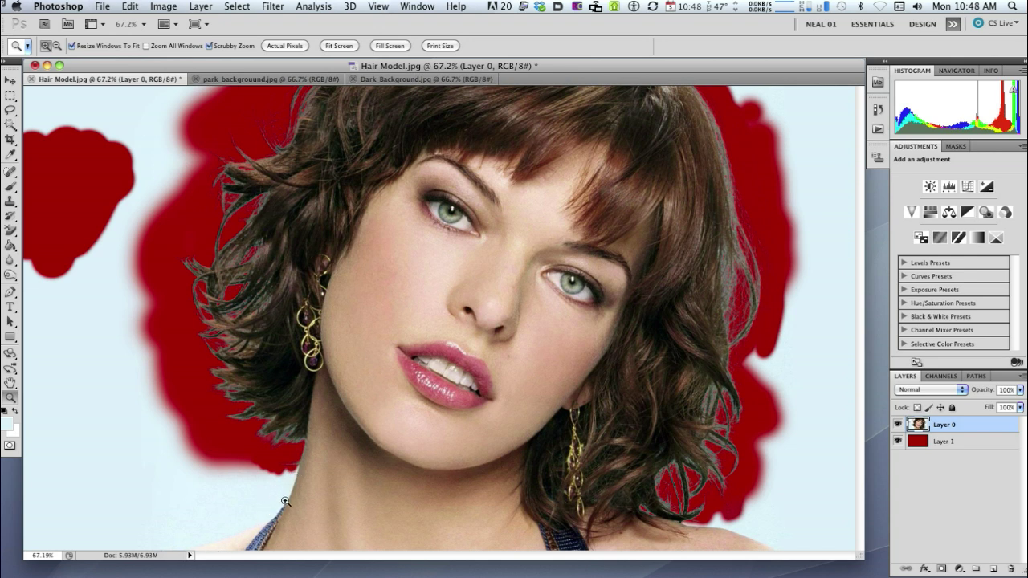
{"action": "left_click_drag", "start_coordinate": [294, 506], "coordinate": [371, 497]}
{"action": "left_click_drag", "start_coordinate": [380, 461], "coordinate": [583, 246]}
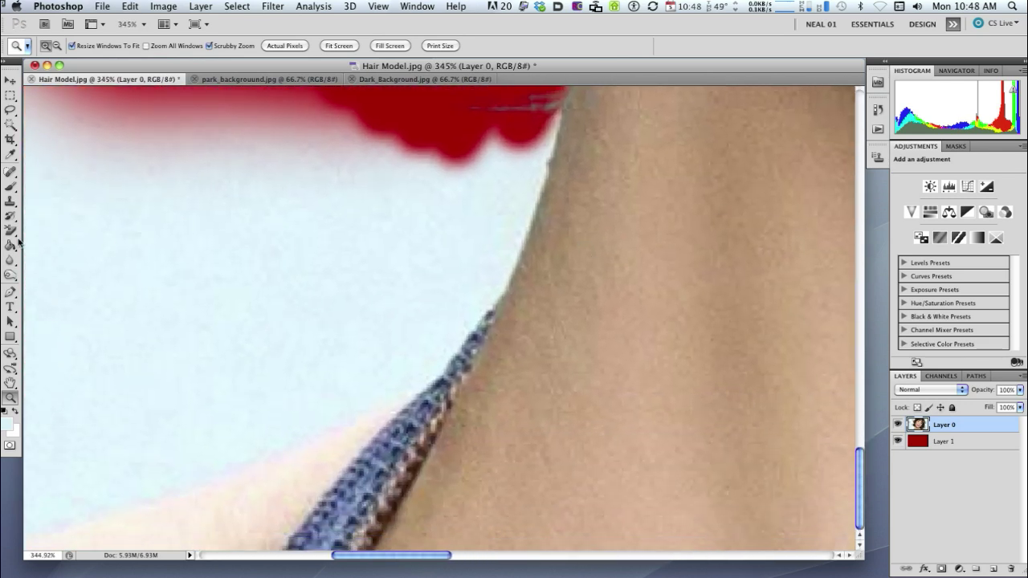
{"action": "mouse_move", "coordinate": [10, 230]}
{"action": "left_mouse_down"}
{"action": "mouse_move", "coordinate": [113, 232]}
{"action": "mouse_move", "coordinate": [57, 232]}
{"action": "left_mouse_up"}
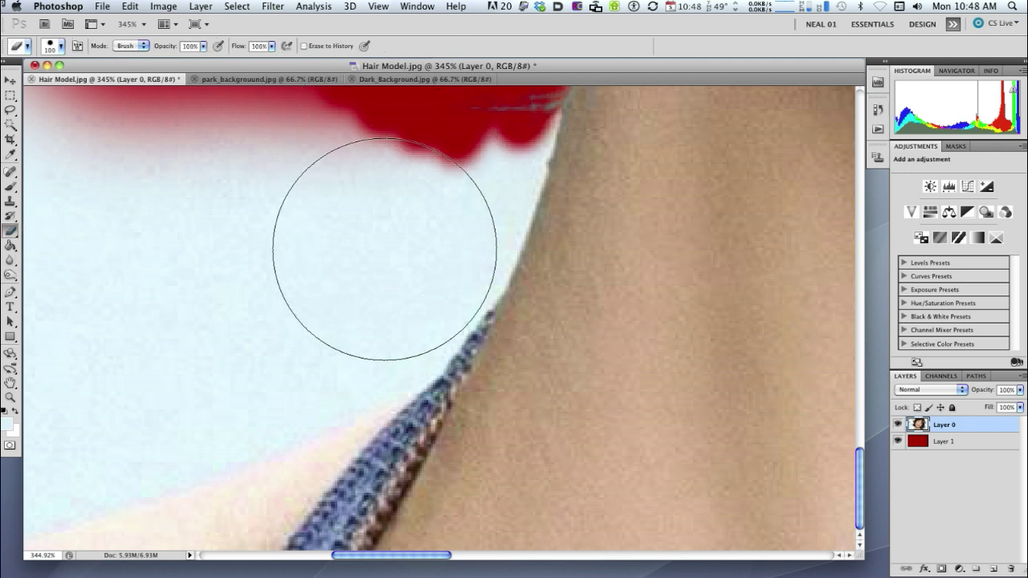
{"action": "left_click_drag", "start_coordinate": [384, 247], "coordinate": [310, 250]}
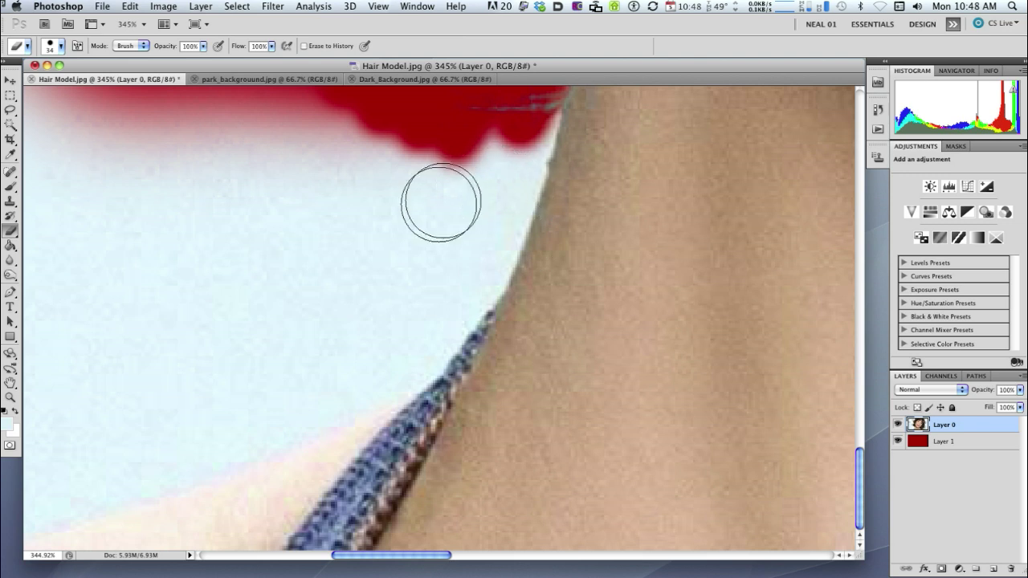
{"action": "left_click", "coordinate": [380, 250]}
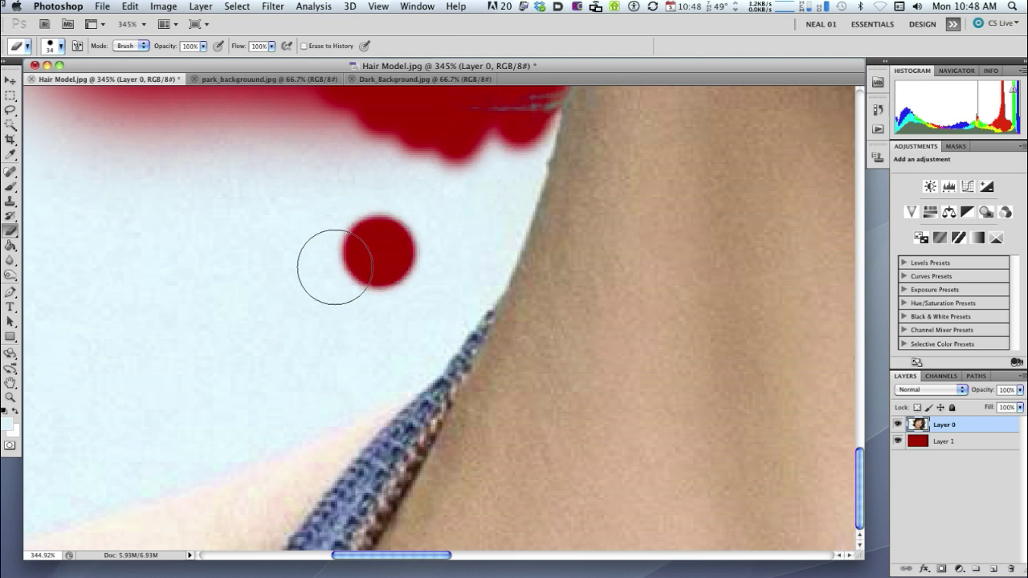
{"action": "left_click", "coordinate": [333, 268]}
{"action": "left_click_drag", "start_coordinate": [332, 268], "coordinate": [276, 298]}
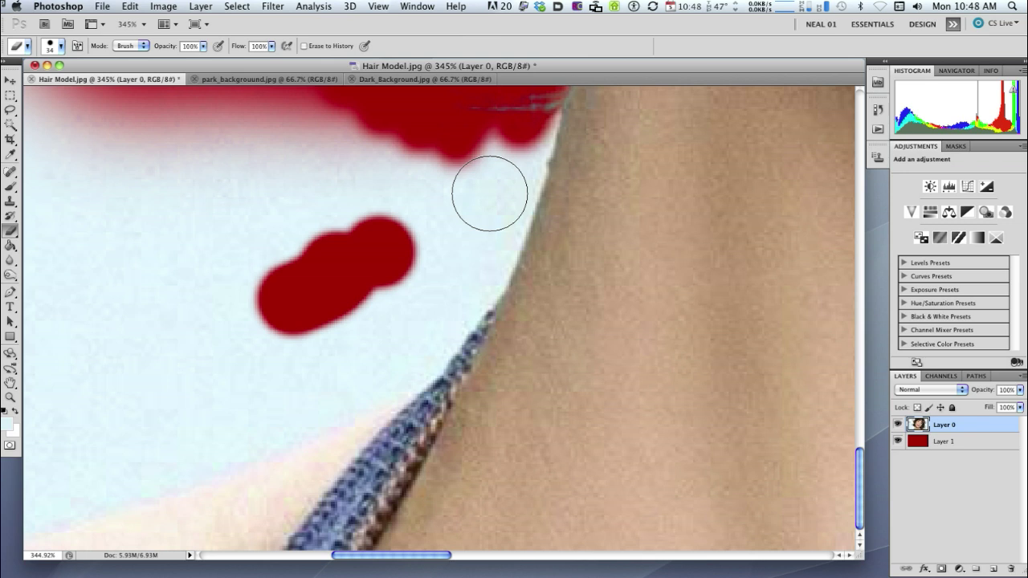
Reduce the eraser to 8 px and try a stroke down the upper neck edge, undoing that last stroke.
{"action": "key", "text": "bracketleft"}
{"action": "key", "text": "bracketleft"}
{"action": "key", "text": "bracketleft"}
{"action": "key", "text": "bracketleft"}
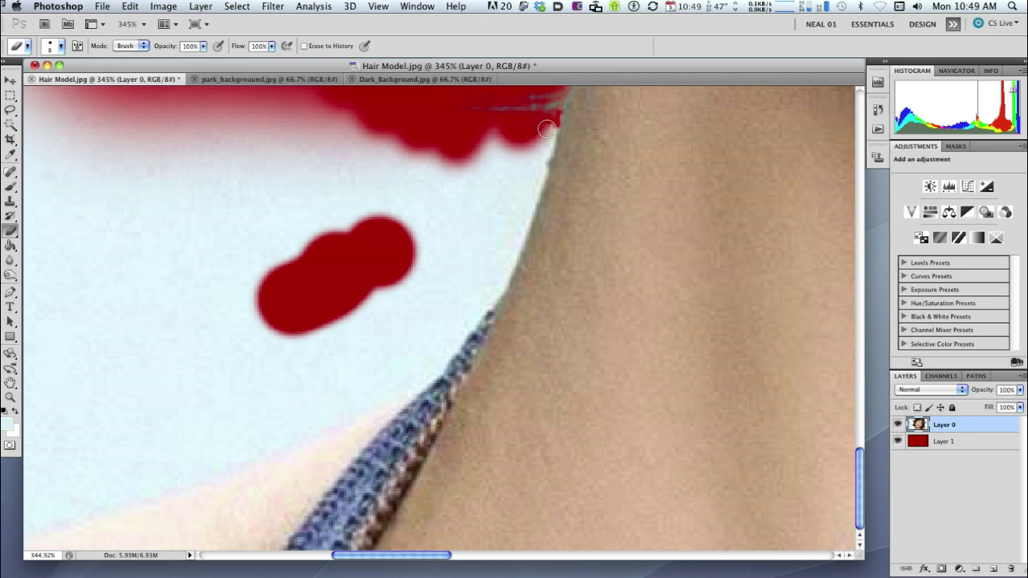
{"action": "left_click_drag", "start_coordinate": [547, 137], "coordinate": [544, 146]}
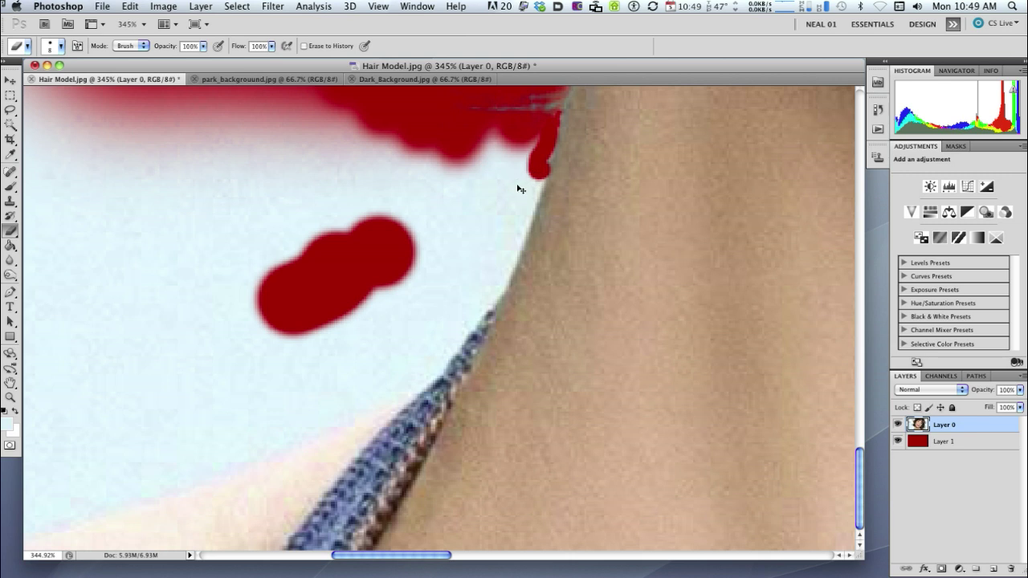
{"action": "key", "text": "super+z"}
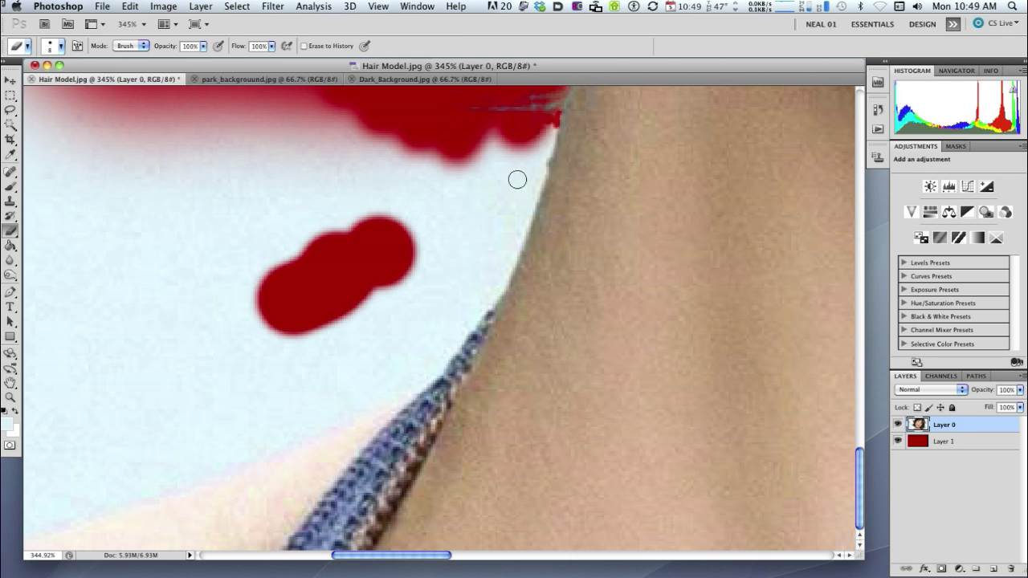
Set the eraser hardness to 45% and erase a thin line of backdrop down the neck edge towards the denim strap.
{"action": "right_click", "coordinate": [517, 179]}
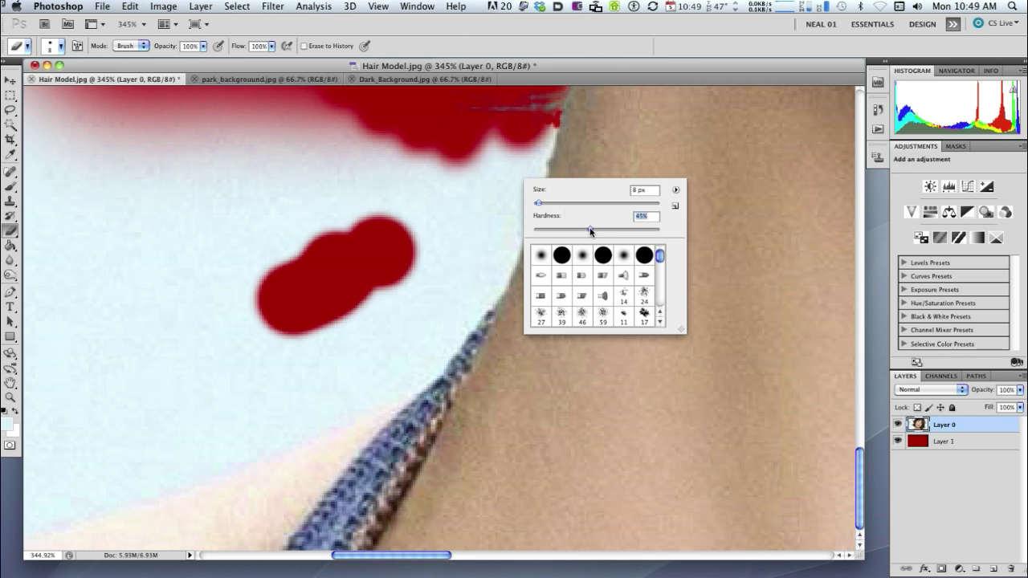
{"action": "left_click", "coordinate": [442, 184]}
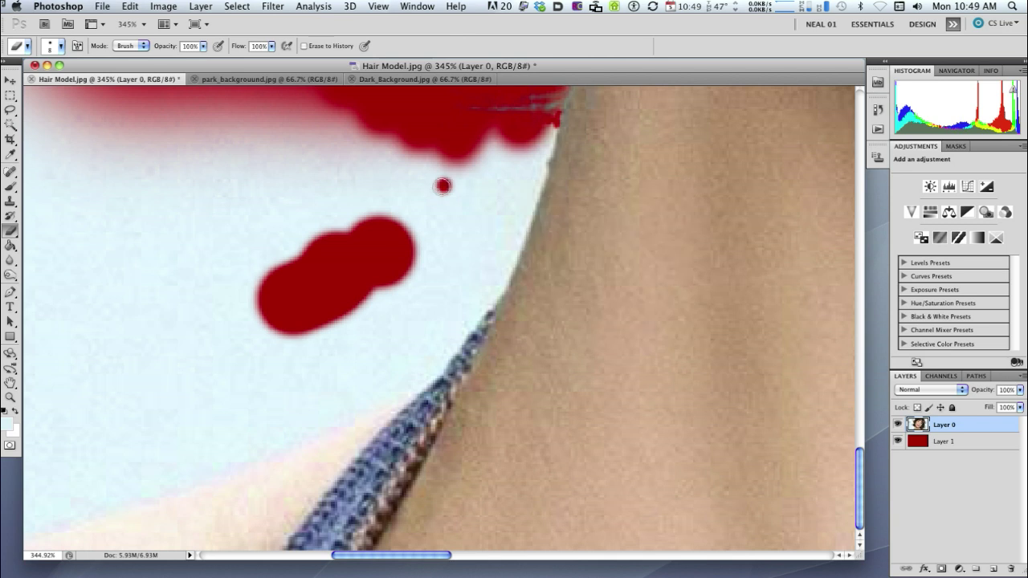
{"action": "left_click", "coordinate": [550, 127]}
{"action": "left_click", "coordinate": [544, 153], "text": "shift"}
{"action": "left_click_drag", "start_coordinate": [544, 153], "coordinate": [538, 178]}
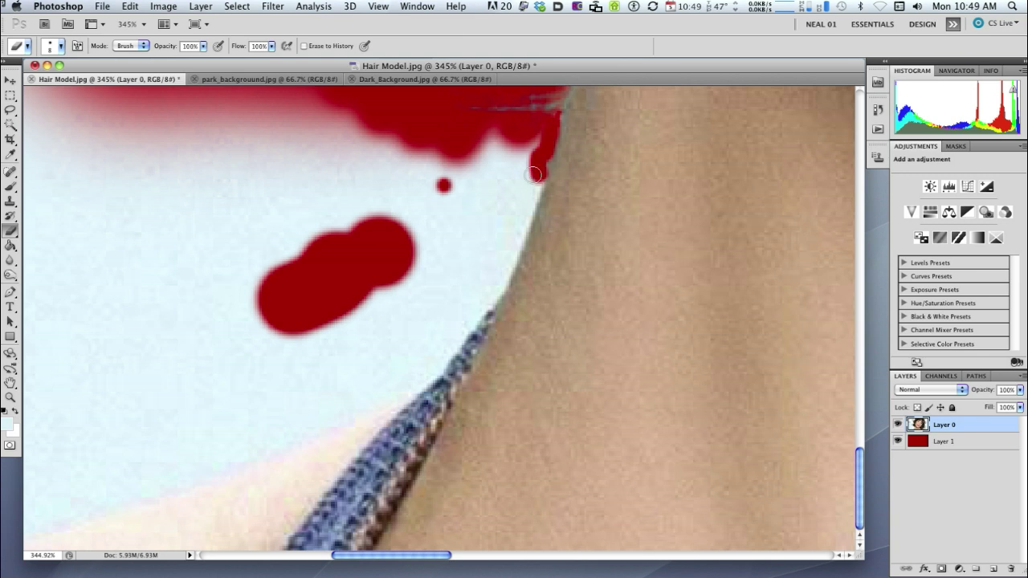
{"action": "left_click", "coordinate": [508, 262], "text": "shift"}
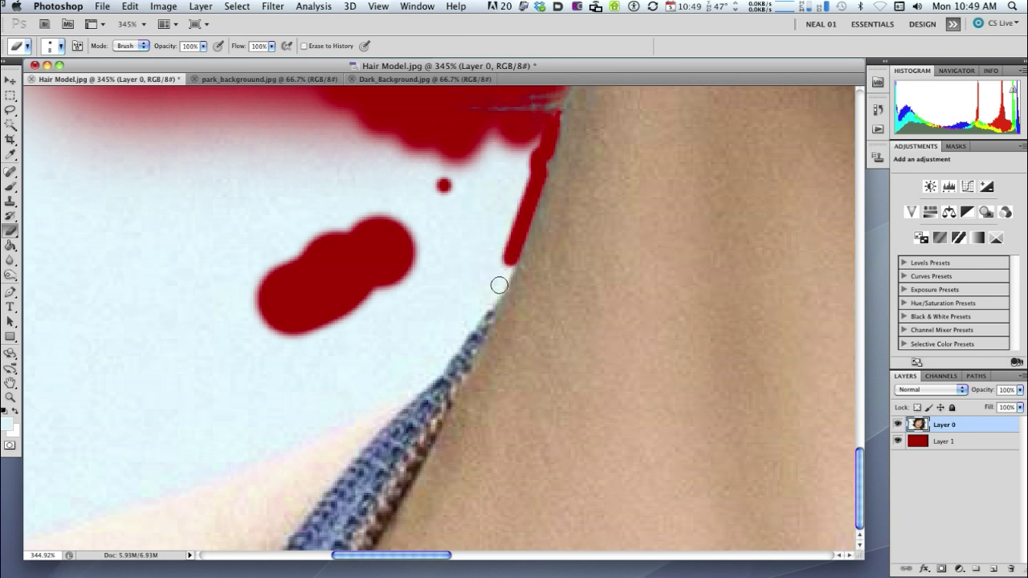
{"action": "left_click", "coordinate": [499, 281], "text": "shift"}
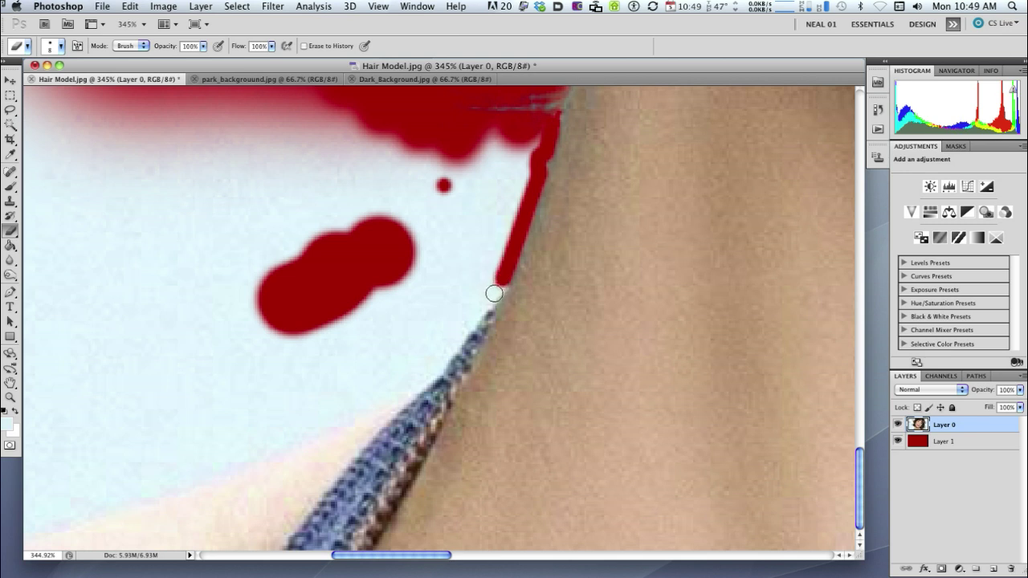
Continue the thin erased line in straight segments along the outer edge of the denim strap down to the shoulder.
{"action": "left_click", "coordinate": [493, 293], "text": "shift"}
{"action": "left_click", "coordinate": [486, 301], "text": "shift"}
{"action": "left_click", "coordinate": [466, 324], "text": "shift"}
{"action": "left_click", "coordinate": [453, 343], "text": "shift"}
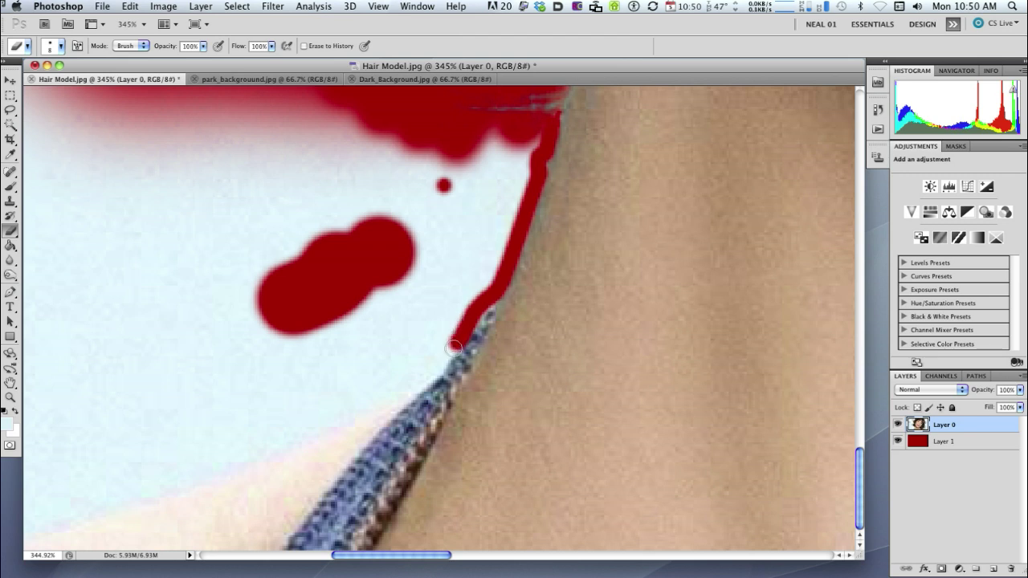
{"action": "left_click", "coordinate": [442, 356], "text": "shift"}
{"action": "left_click", "coordinate": [437, 363], "text": "shift"}
{"action": "left_click", "coordinate": [428, 377], "text": "shift"}
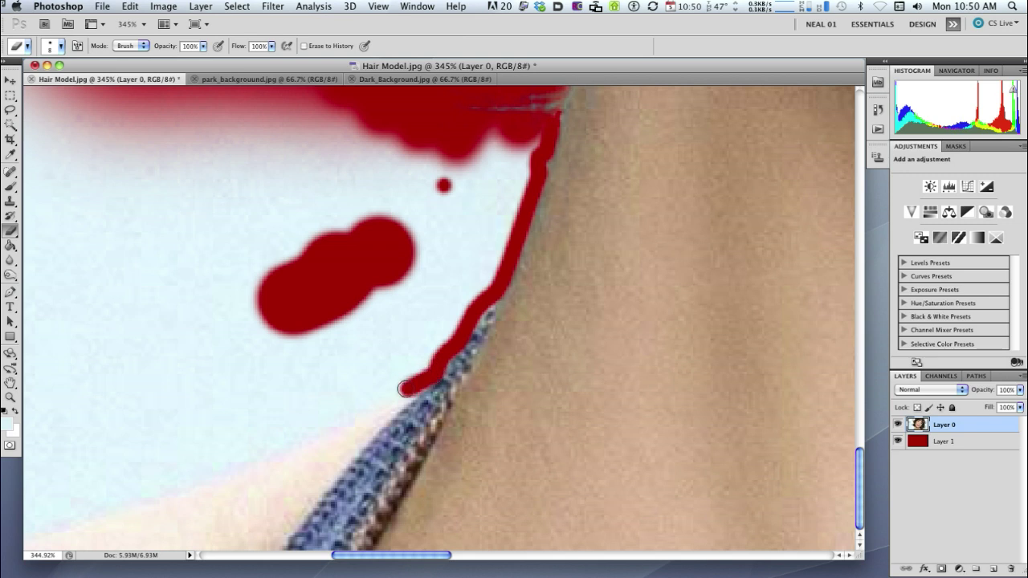
Extend the thin erased line along the top edge of the left shoulder down to the bottom of the visible canvas.
{"action": "left_click", "coordinate": [352, 413], "text": "shift"}
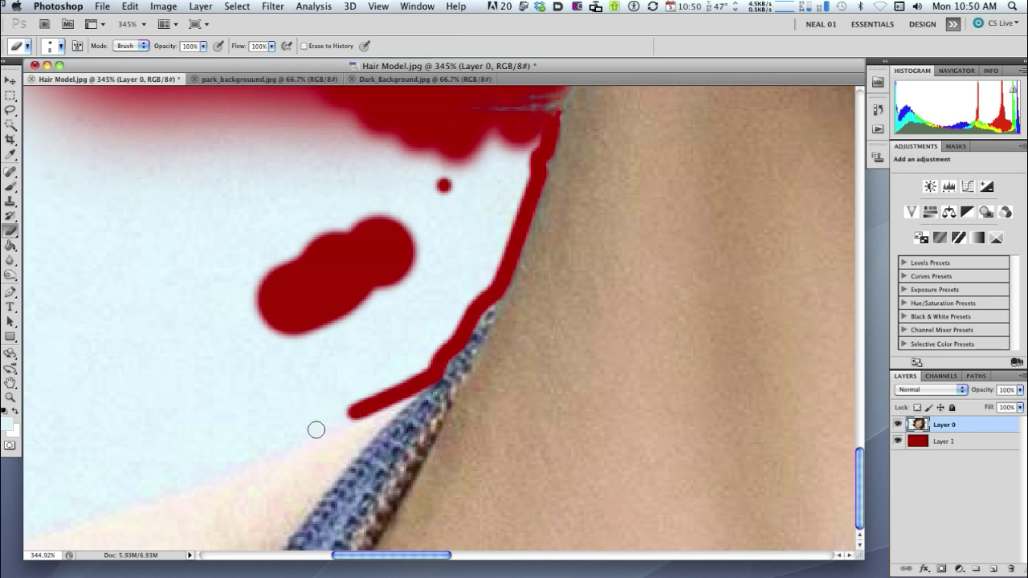
{"action": "left_click", "coordinate": [264, 451], "text": "shift"}
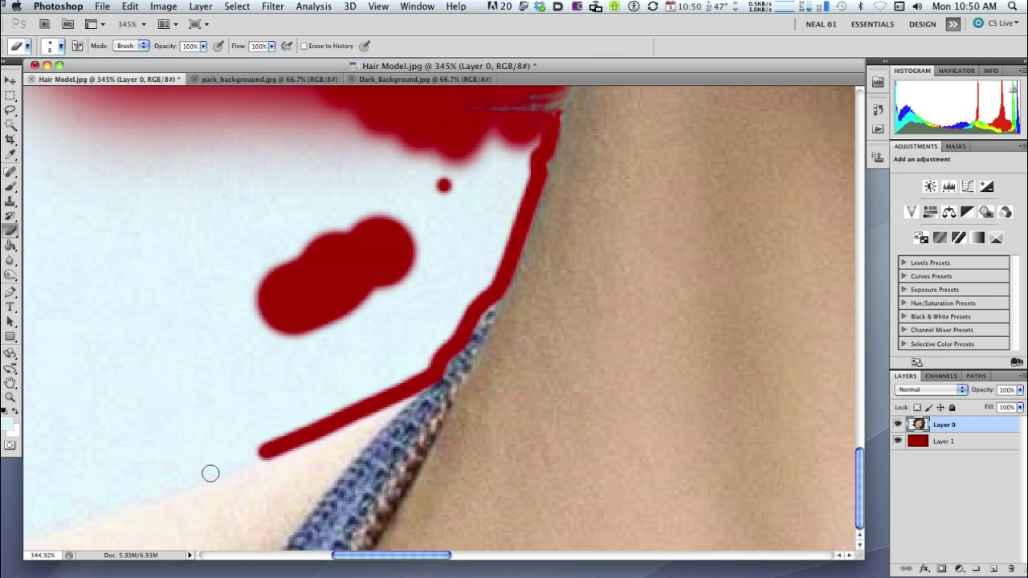
{"action": "left_click", "coordinate": [211, 474], "text": "shift"}
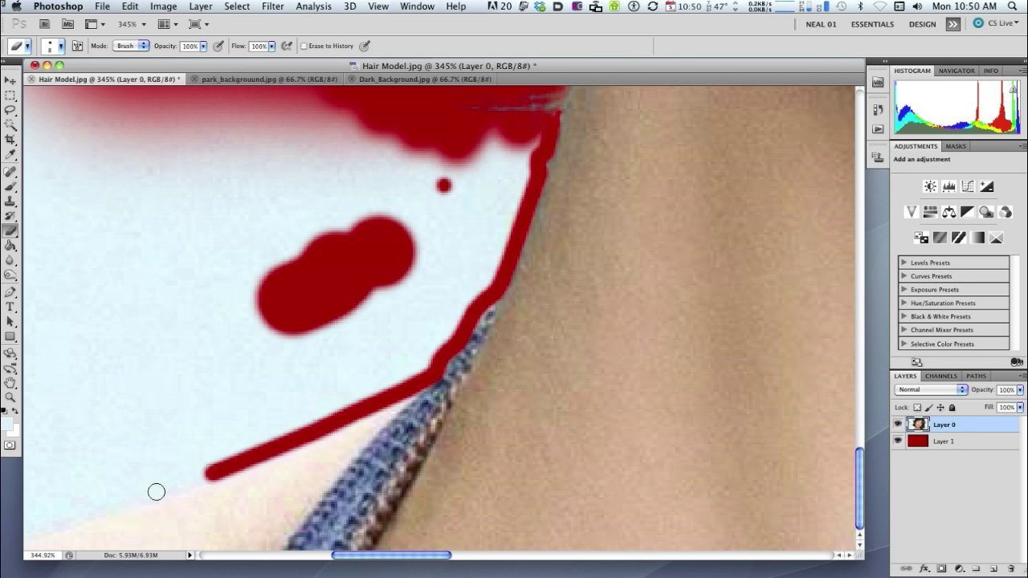
{"action": "left_click", "coordinate": [156, 491], "text": "shift"}
{"action": "left_click", "coordinate": [115, 500], "text": "shift"}
{"action": "left_click", "coordinate": [85, 511], "text": "shift"}
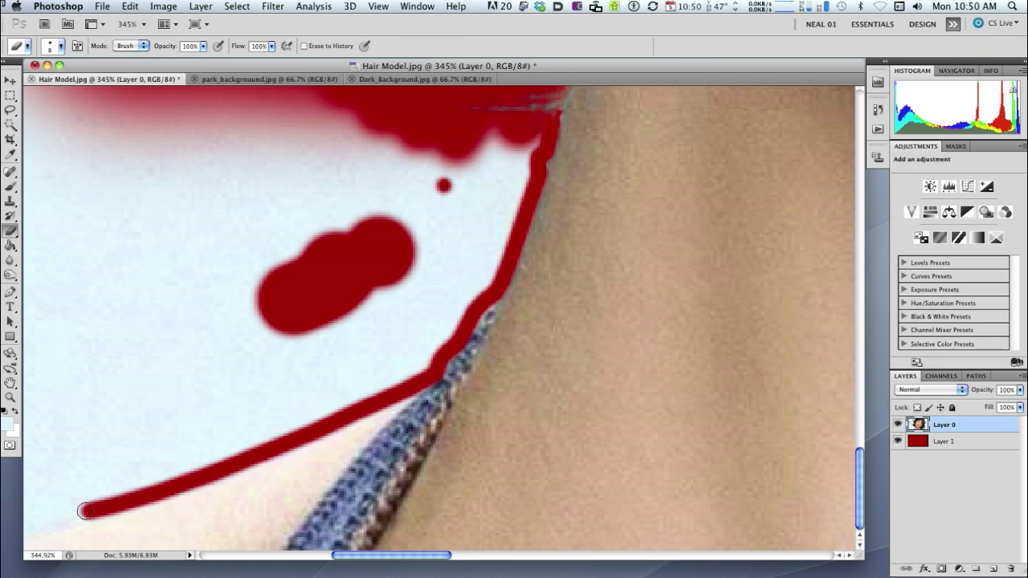
{"action": "left_click_drag", "start_coordinate": [402, 559], "coordinate": [340, 559]}
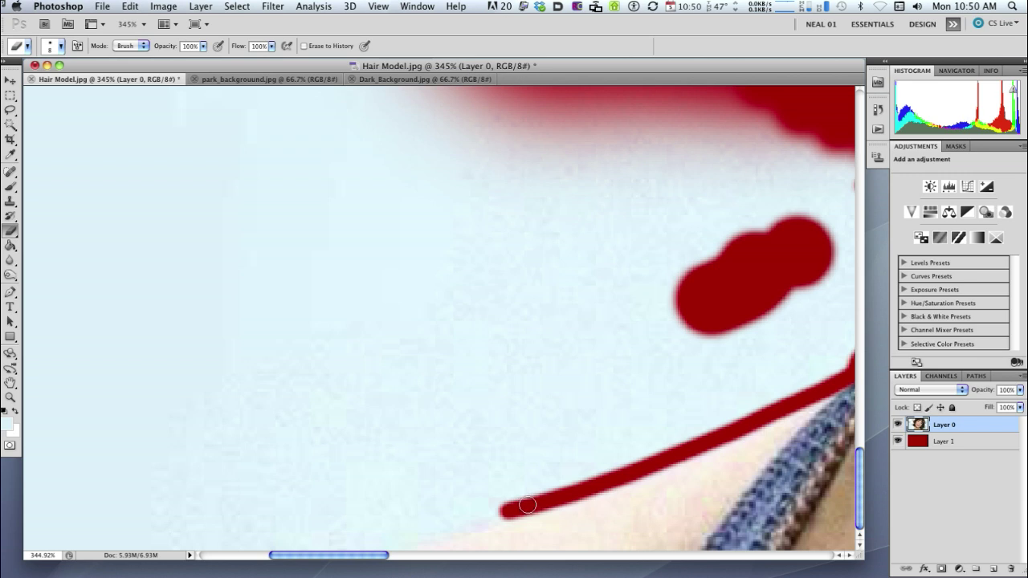
{"action": "left_click_drag", "start_coordinate": [521, 505], "coordinate": [377, 560]}
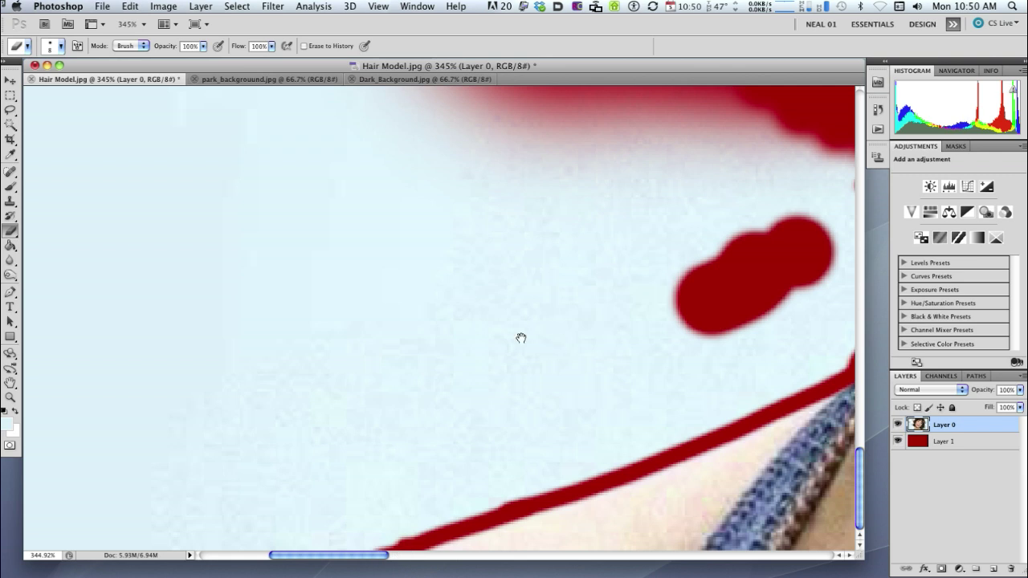
Set the eraser to 96 px with 94% hardness and erase the broad backdrop area above the left shoulder.
{"action": "left_click_drag", "start_coordinate": [521, 339], "coordinate": [365, 341]}
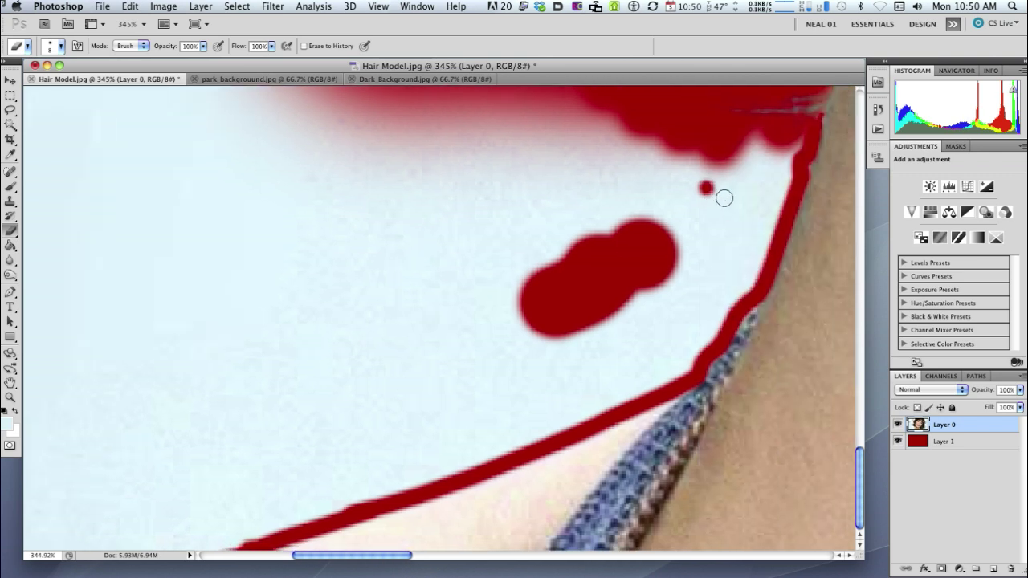
{"action": "right_click", "coordinate": [353, 261]}
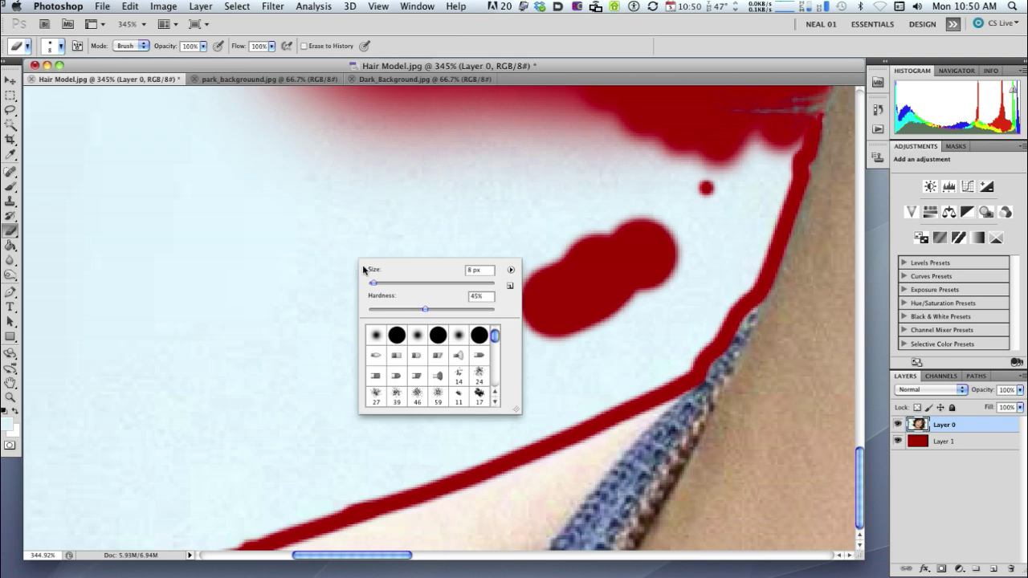
{"action": "mouse_move", "coordinate": [375, 285]}
{"action": "left_mouse_down"}
{"action": "mouse_move", "coordinate": [440, 282]}
{"action": "mouse_move", "coordinate": [457, 312]}
{"action": "mouse_move", "coordinate": [487, 310]}
{"action": "left_mouse_up"}
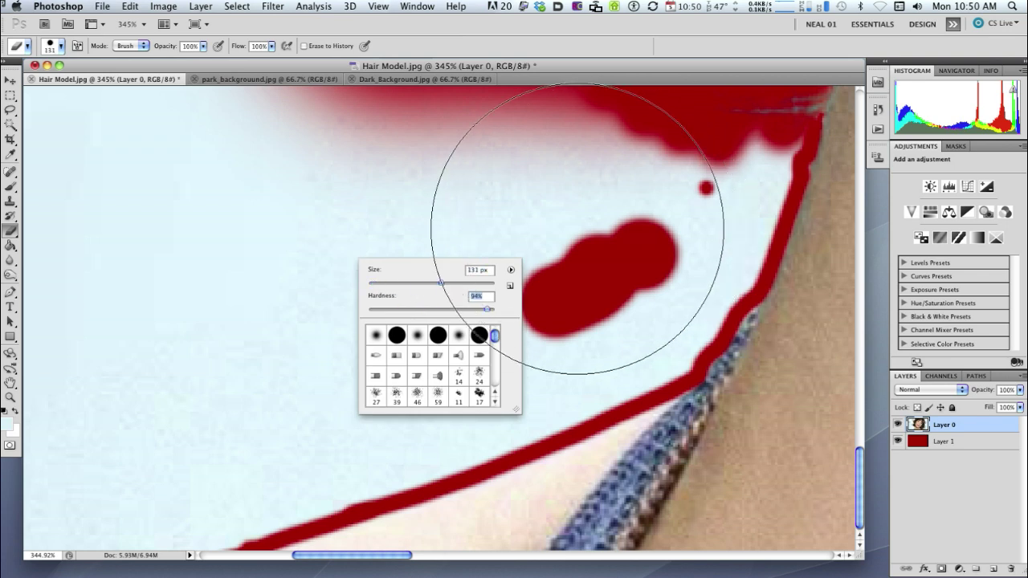
{"action": "left_click_drag", "start_coordinate": [440, 283], "coordinate": [406, 284]}
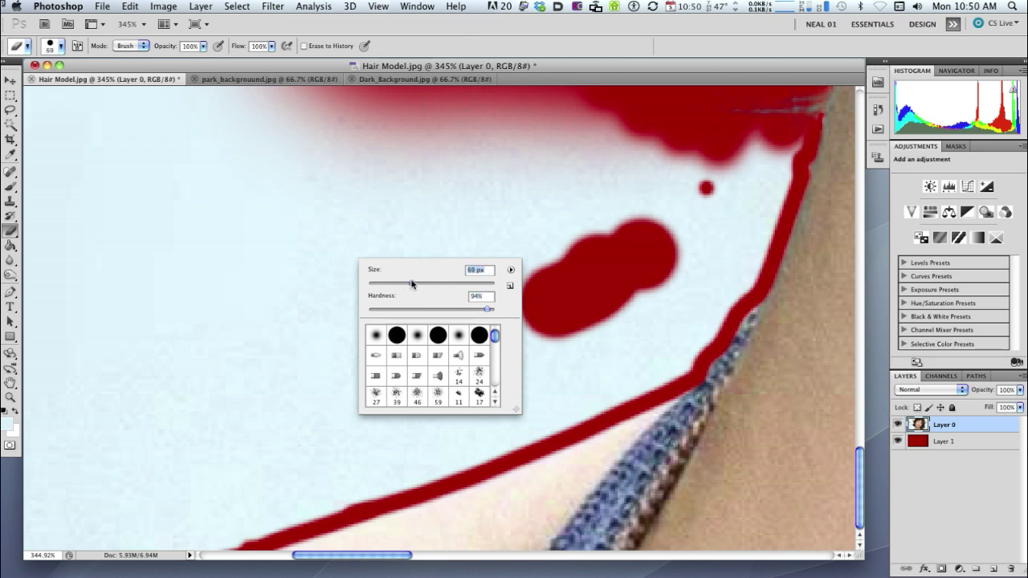
{"action": "left_click", "coordinate": [283, 248]}
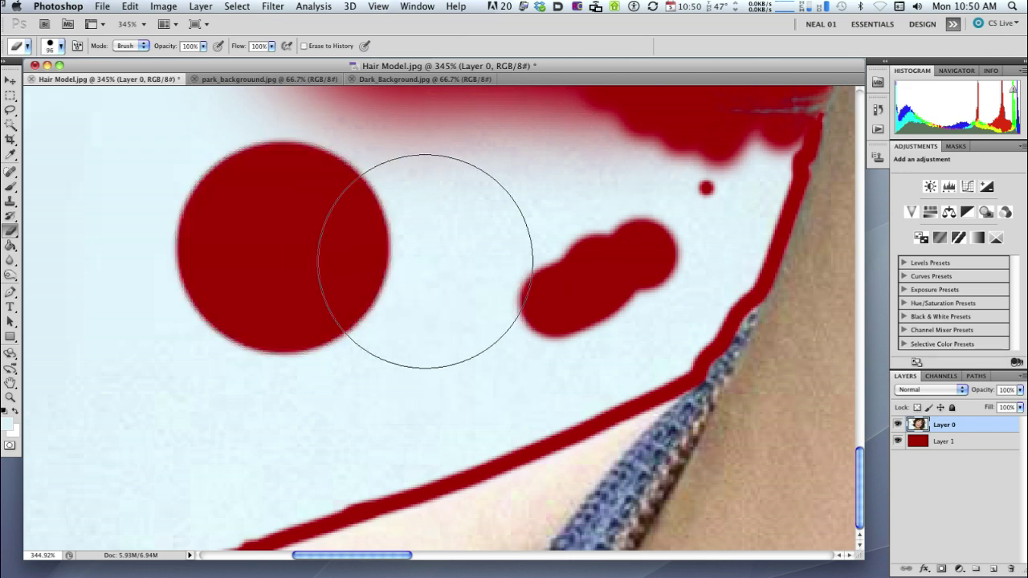
{"action": "left_click", "coordinate": [424, 262]}
{"action": "left_click", "coordinate": [623, 297]}
{"action": "mouse_move", "coordinate": [545, 327]}
{"action": "left_mouse_down"}
{"action": "mouse_move", "coordinate": [551, 349]}
{"action": "mouse_move", "coordinate": [495, 345]}
{"action": "mouse_move", "coordinate": [465, 359]}
{"action": "left_mouse_up"}
{"action": "mouse_move", "coordinate": [413, 383]}
{"action": "left_mouse_down"}
{"action": "mouse_move", "coordinate": [238, 447]}
{"action": "mouse_move", "coordinate": [24, 490]}
{"action": "left_mouse_up"}
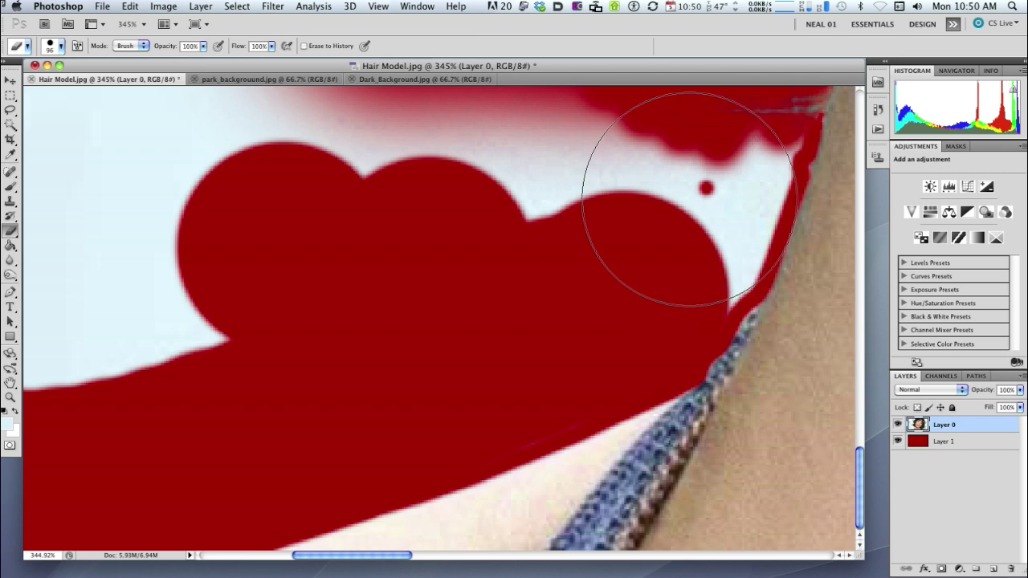
Reduce the eraser size and clear the leftover backdrop between the neck edge and the erased area below the hair.
{"action": "key", "text": "bracketleft"}
{"action": "key", "text": "bracketleft"}
{"action": "key", "text": "bracketleft"}
{"action": "key", "text": "bracketleft"}
{"action": "key", "text": "bracketleft"}
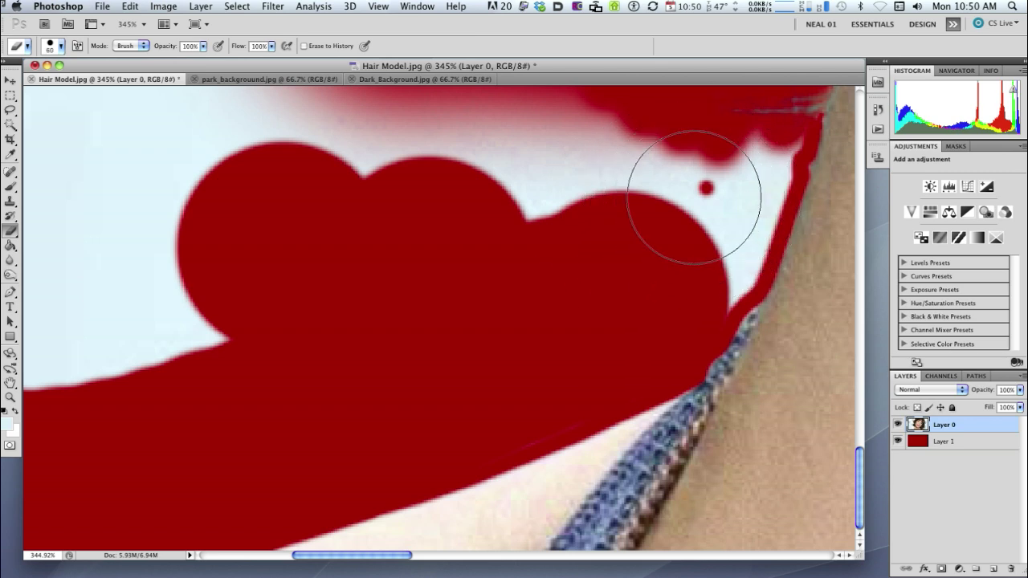
{"action": "key", "text": "bracketleft"}
{"action": "key", "text": "bracketleft"}
{"action": "key", "text": "bracketleft"}
{"action": "mouse_move", "coordinate": [758, 160]}
{"action": "left_mouse_down"}
{"action": "mouse_move", "coordinate": [790, 142]}
{"action": "mouse_move", "coordinate": [713, 157]}
{"action": "mouse_move", "coordinate": [779, 170]}
{"action": "mouse_move", "coordinate": [734, 288]}
{"action": "mouse_move", "coordinate": [711, 304]}
{"action": "mouse_move", "coordinate": [726, 176]}
{"action": "mouse_move", "coordinate": [664, 241]}
{"action": "mouse_move", "coordinate": [682, 190]}
{"action": "mouse_move", "coordinate": [668, 148]}
{"action": "mouse_move", "coordinate": [659, 166]}
{"action": "mouse_move", "coordinate": [712, 234]}
{"action": "mouse_move", "coordinate": [679, 244]}
{"action": "mouse_move", "coordinate": [591, 167]}
{"action": "mouse_move", "coordinate": [618, 118]}
{"action": "mouse_move", "coordinate": [497, 206]}
{"action": "left_mouse_up"}
Enlarge the eraser to 175 px and erase the remaining backdrop across the area left of the hair at 100% zoom.
{"action": "scroll", "coordinate": [497, 205], "scroll_direction": "up", "scroll_amount": 5}
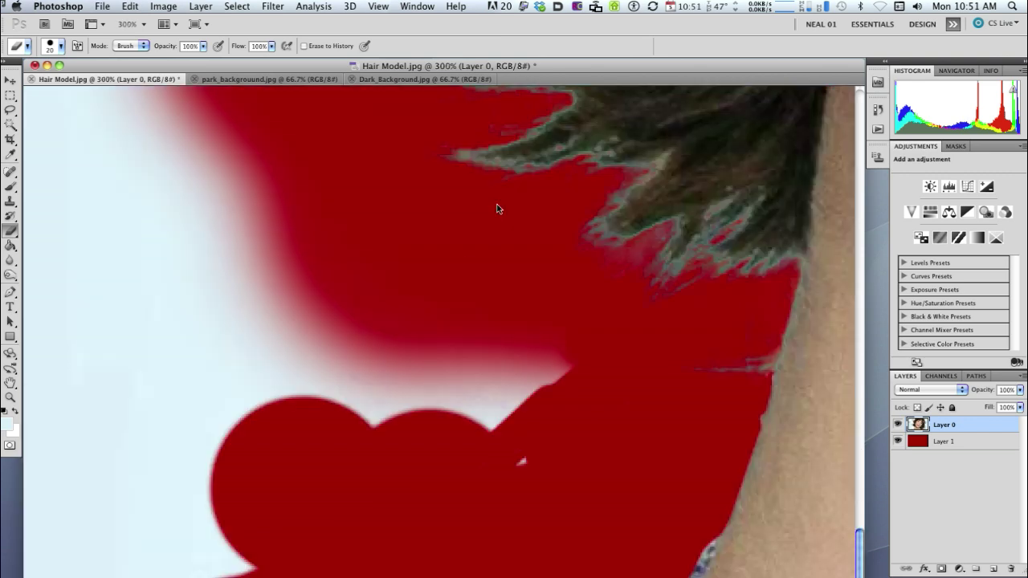
{"action": "key", "text": "super+minus"}
{"action": "key", "text": "super+minus"}
{"action": "key", "text": "super+minus"}
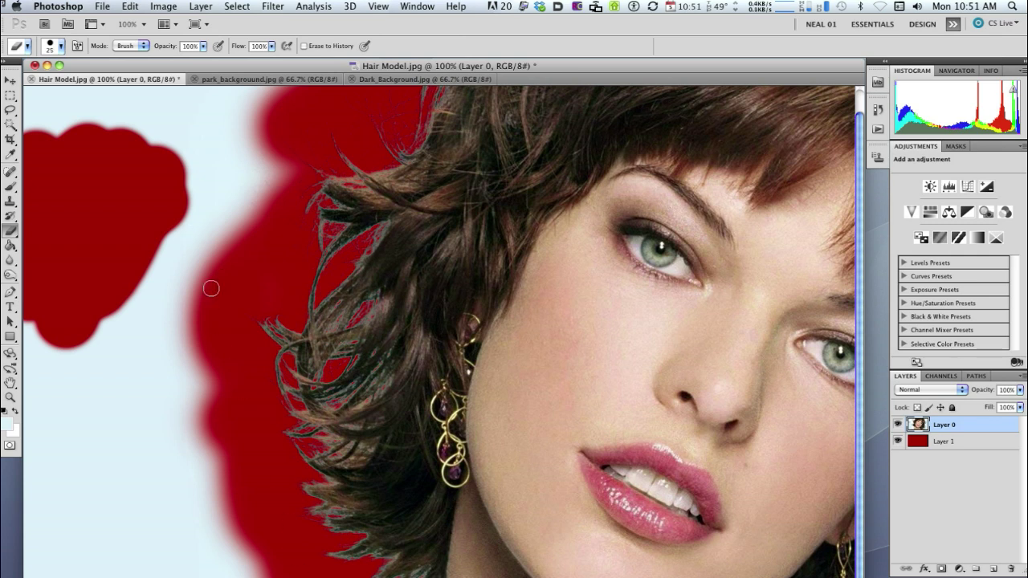
{"action": "key", "text": "bracketright"}
{"action": "key", "text": "bracketright"}
{"action": "key", "text": "bracketright"}
{"action": "key", "text": "bracketright"}
{"action": "key", "text": "bracketright"}
{"action": "key", "text": "bracketright"}
{"action": "key", "text": "bracketright"}
{"action": "key", "text": "bracketright"}
{"action": "key", "text": "bracketright"}
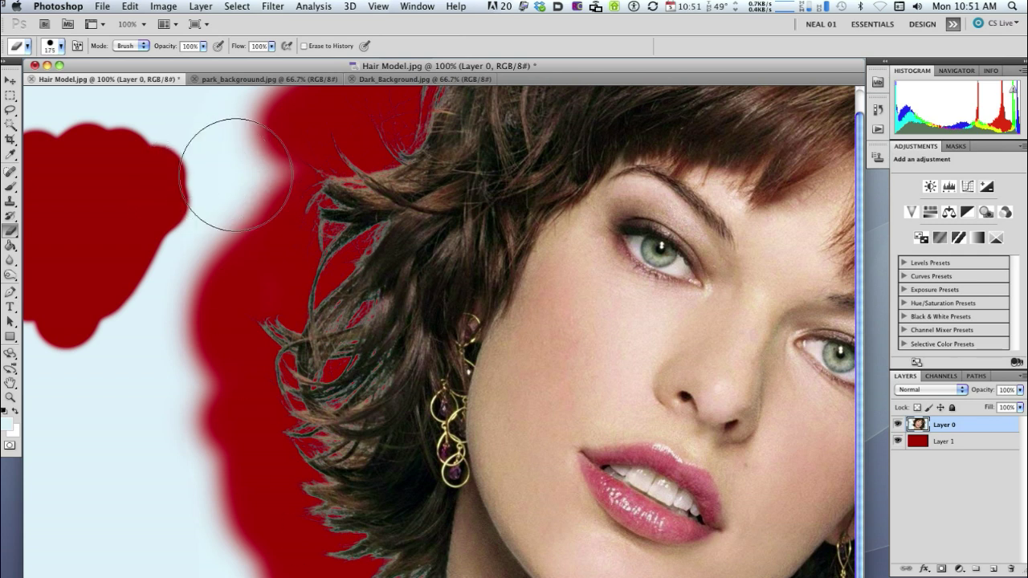
{"action": "mouse_move", "coordinate": [240, 176]}
{"action": "left_mouse_down"}
{"action": "mouse_move", "coordinate": [69, 108]}
{"action": "mouse_move", "coordinate": [241, 103]}
{"action": "mouse_move", "coordinate": [34, 110]}
{"action": "mouse_move", "coordinate": [40, 120]}
{"action": "left_mouse_up"}
{"action": "mouse_move", "coordinate": [229, 207]}
{"action": "left_mouse_down"}
{"action": "mouse_move", "coordinate": [136, 323]}
{"action": "mouse_move", "coordinate": [163, 399]}
{"action": "mouse_move", "coordinate": [173, 314]}
{"action": "mouse_move", "coordinate": [207, 467]}
{"action": "mouse_move", "coordinate": [170, 470]}
{"action": "mouse_move", "coordinate": [36, 270]}
{"action": "mouse_move", "coordinate": [65, 483]}
{"action": "mouse_move", "coordinate": [81, 490]}
{"action": "mouse_move", "coordinate": [161, 466]}
{"action": "left_mouse_up"}
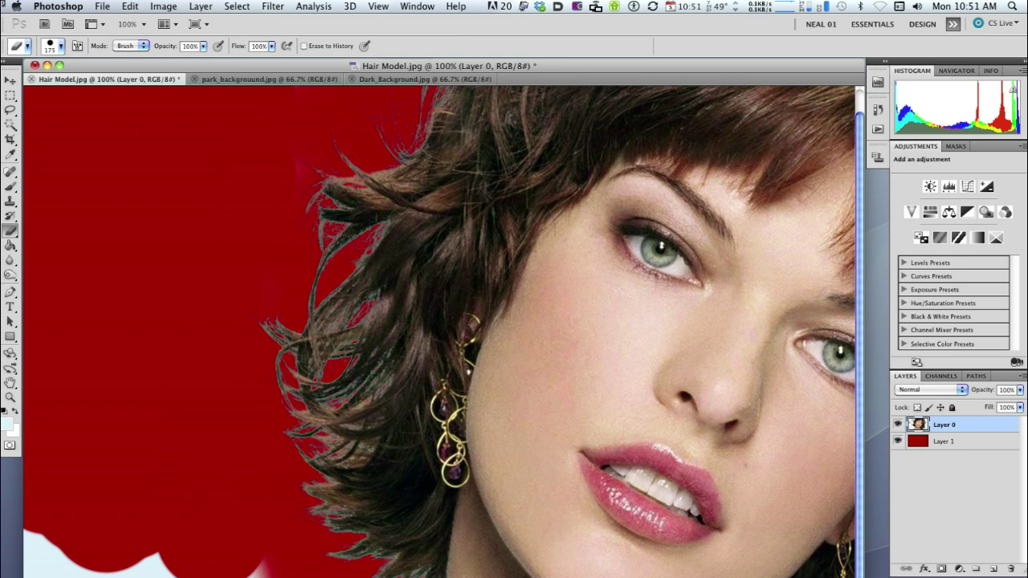
Erase the last backdrop below and left of the hair, and inspect the hair tips with the red layer hidden and shown.
{"action": "mouse_move", "coordinate": [313, 573]}
{"action": "left_mouse_down"}
{"action": "mouse_move", "coordinate": [103, 560]}
{"action": "mouse_move", "coordinate": [35, 505]}
{"action": "left_mouse_up"}
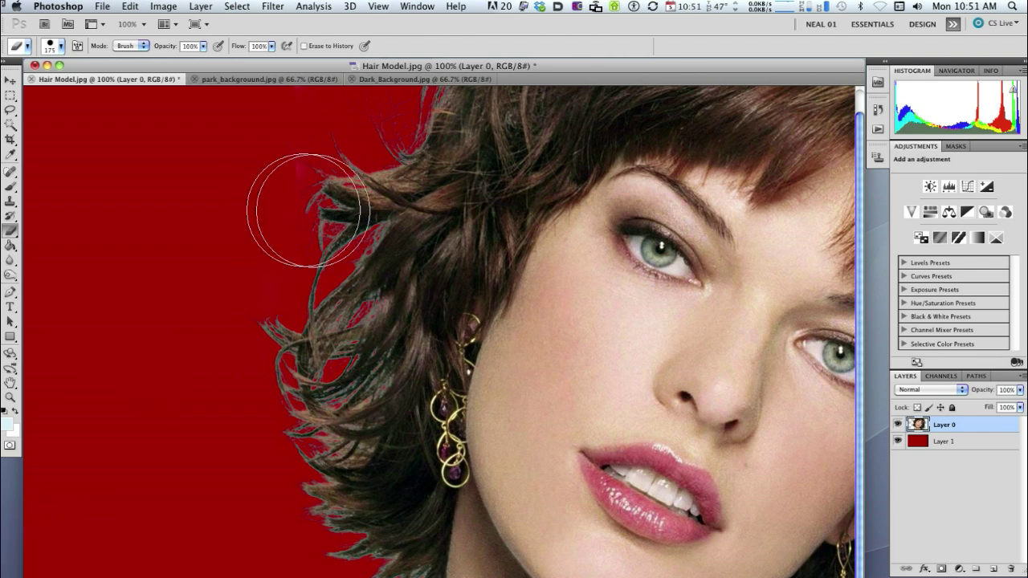
{"action": "left_click", "coordinate": [11, 398]}
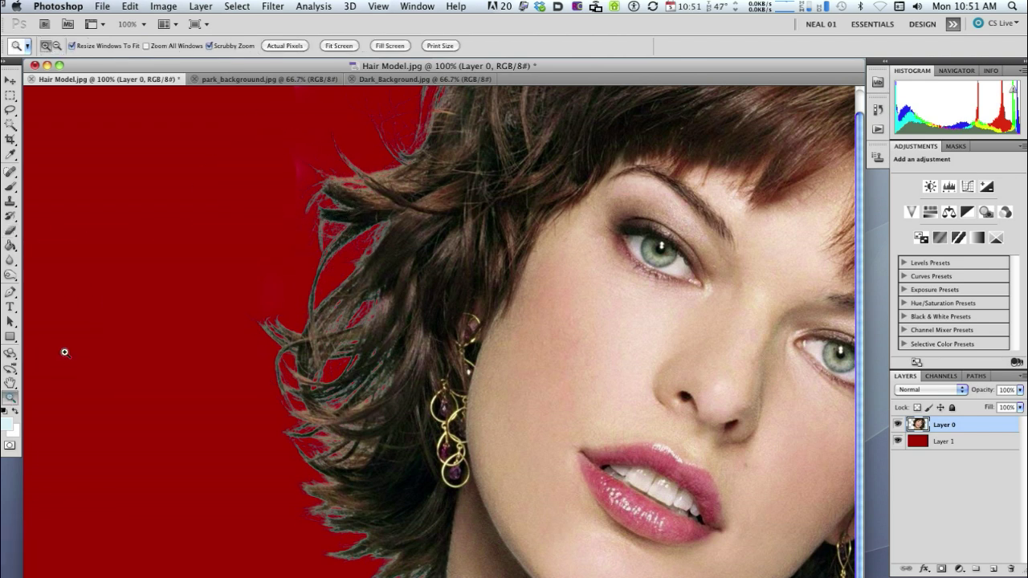
{"action": "left_click_drag", "start_coordinate": [306, 176], "coordinate": [367, 235]}
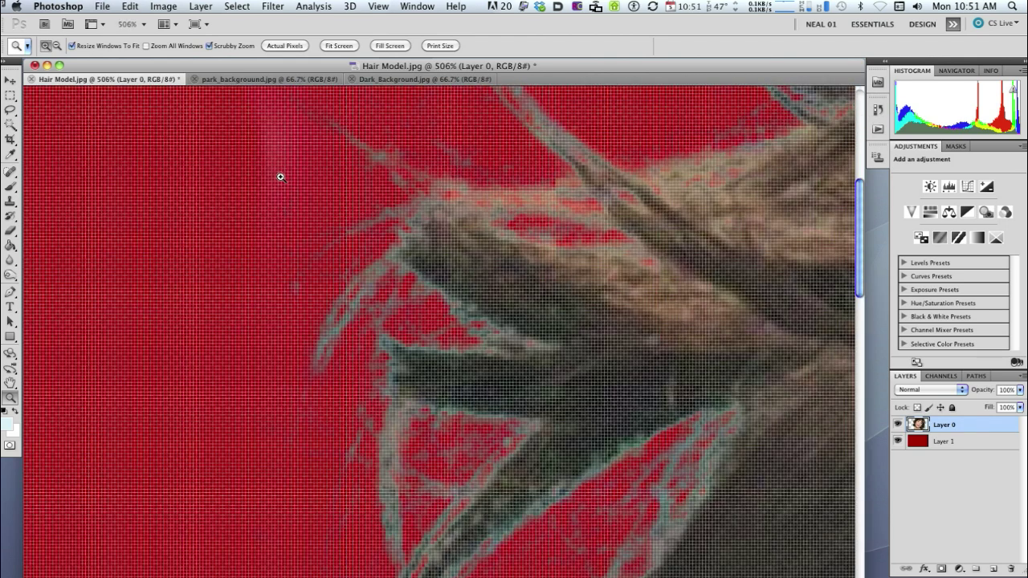
{"action": "left_click_drag", "start_coordinate": [336, 170], "coordinate": [287, 325]}
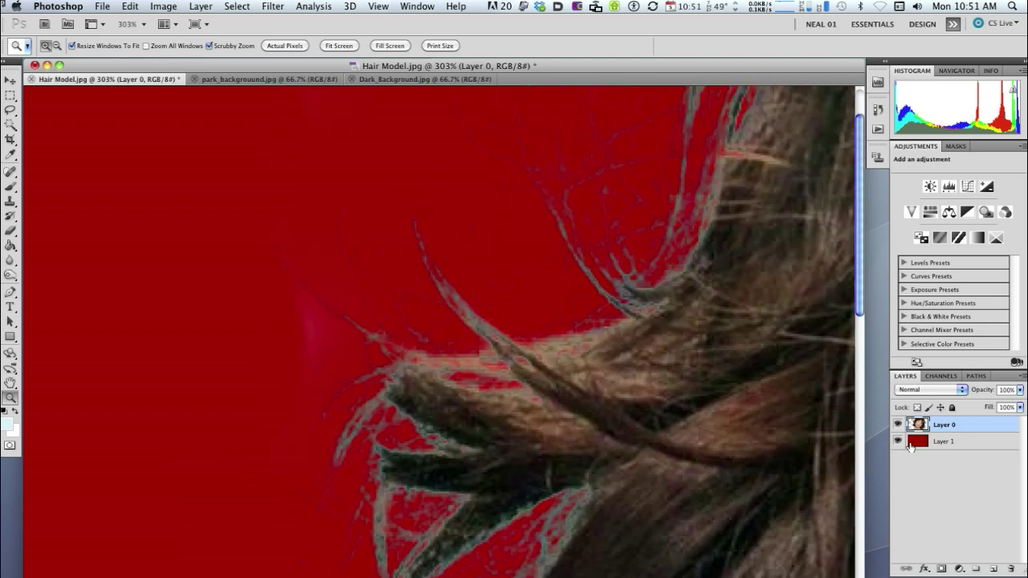
{"action": "left_click", "coordinate": [897, 441]}
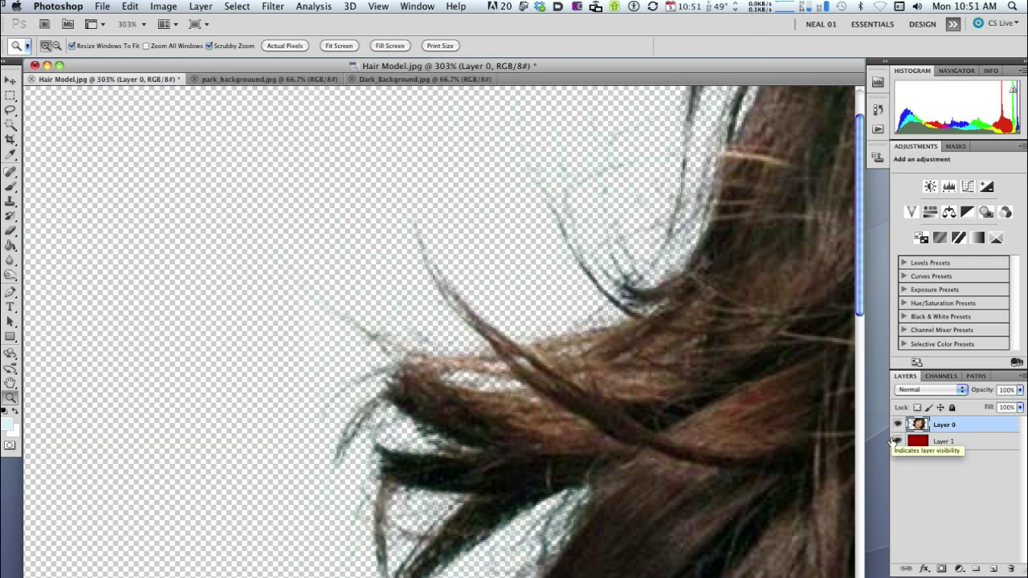
{"action": "left_click", "coordinate": [897, 441]}
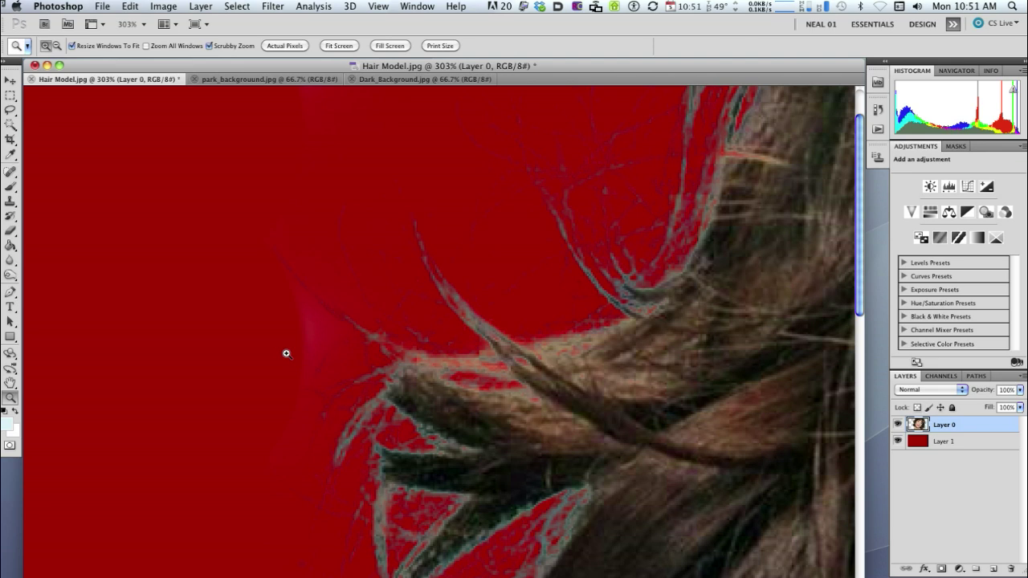
Reduce the eraser to 20 px with 31% hardness and erase the faint backdrop residue beside the flyaway hair tips.
{"action": "key", "text": "e"}
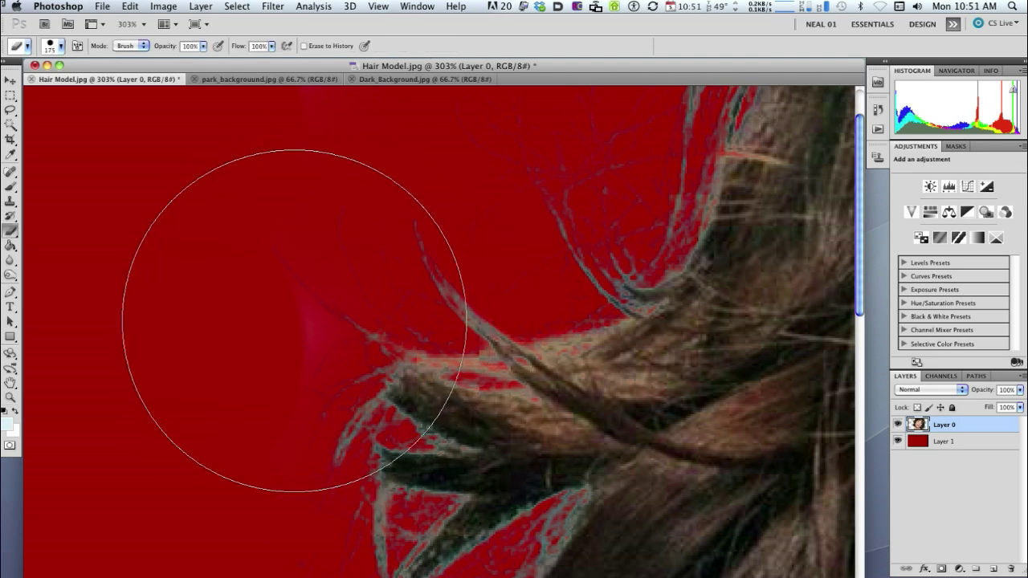
{"action": "key", "text": "bracketleft"}
{"action": "key", "text": "bracketleft"}
{"action": "key", "text": "bracketleft"}
{"action": "key", "text": "bracketleft"}
{"action": "key", "text": "bracketleft"}
{"action": "key", "text": "bracketleft"}
{"action": "key", "text": "bracketleft"}
{"action": "key", "text": "bracketleft"}
{"action": "key", "text": "bracketleft"}
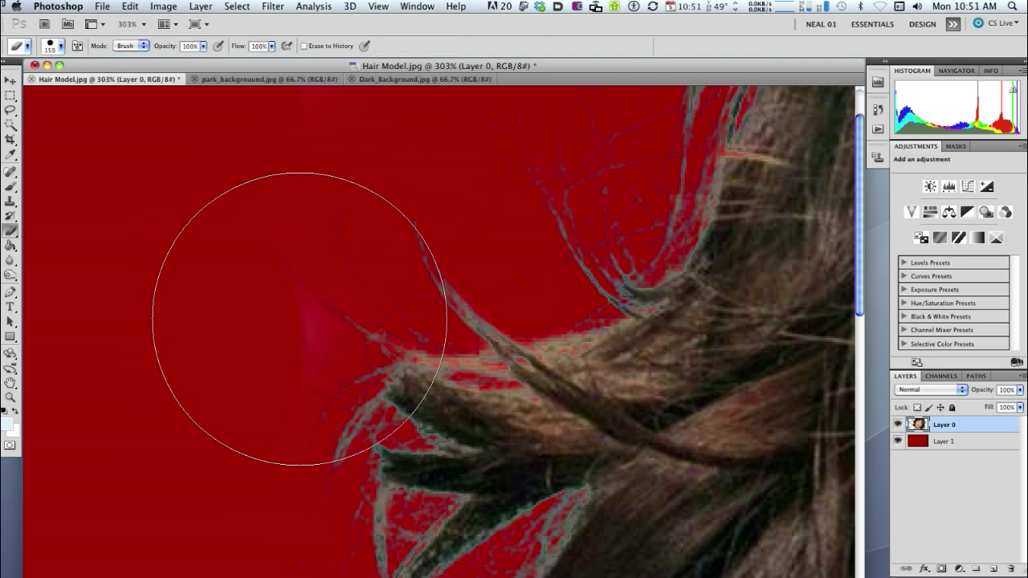
{"action": "key", "text": "bracketleft"}
{"action": "key", "text": "bracketleft"}
{"action": "key", "text": "bracketleft"}
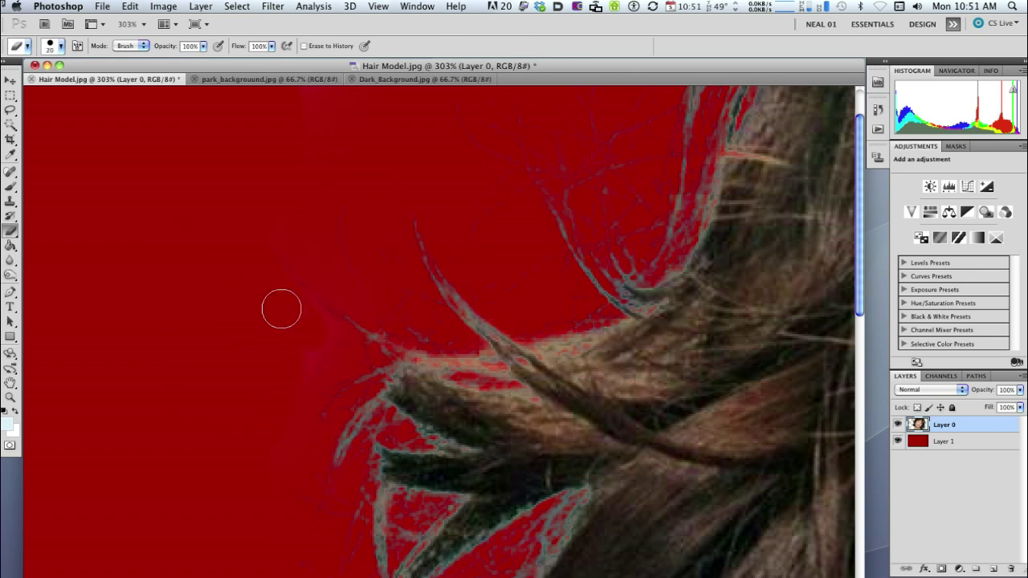
{"action": "right_click", "coordinate": [262, 347]}
{"action": "mouse_move", "coordinate": [394, 397]}
{"action": "left_mouse_down"}
{"action": "mouse_move", "coordinate": [304, 398]}
{"action": "mouse_move", "coordinate": [322, 399]}
{"action": "left_mouse_up"}
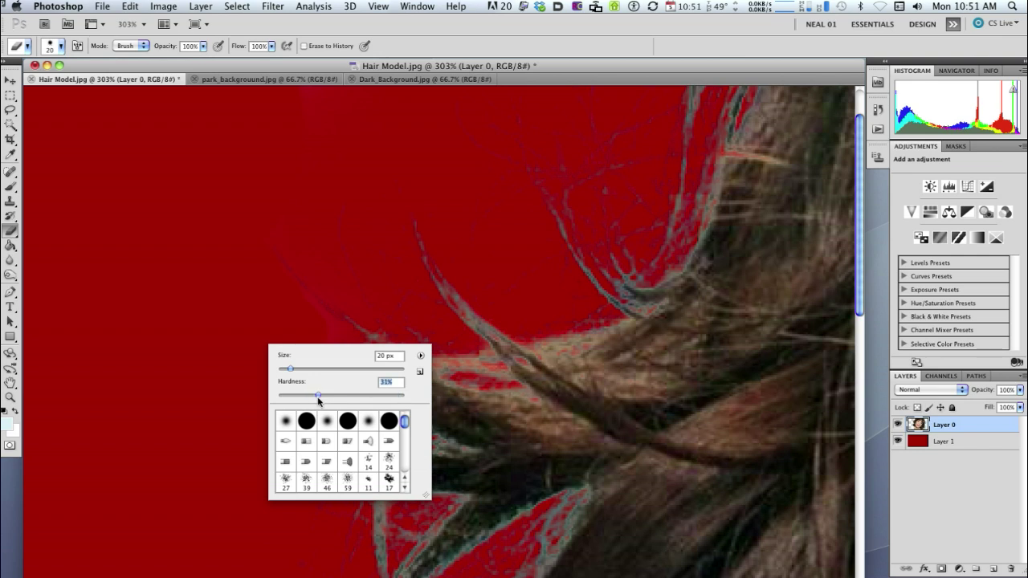
{"action": "left_click", "coordinate": [212, 295]}
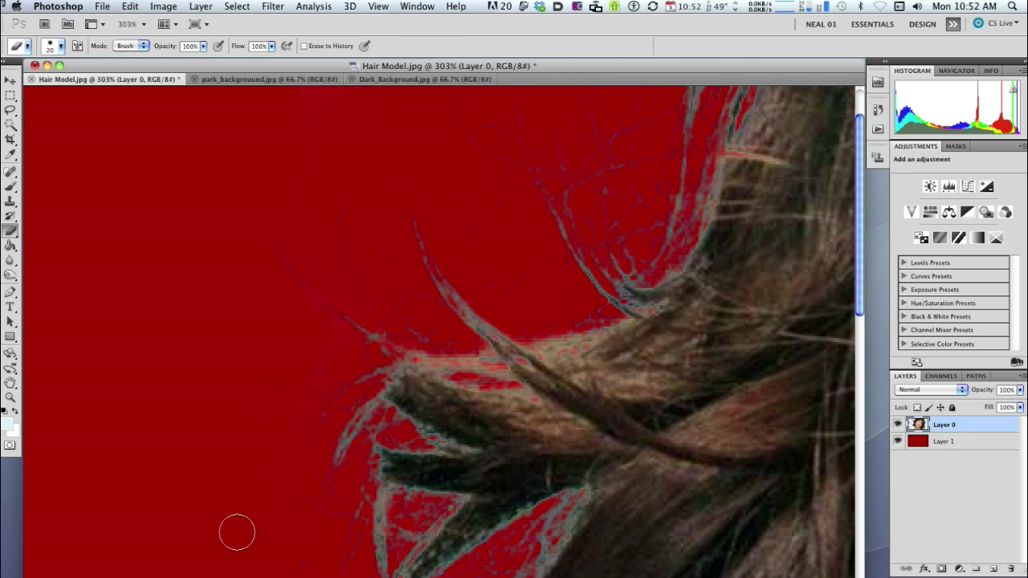
Enlarge the eraser to 90 px and erase the backdrop remnants along the image's top edge left of the hair.
{"action": "key", "text": "super+0"}
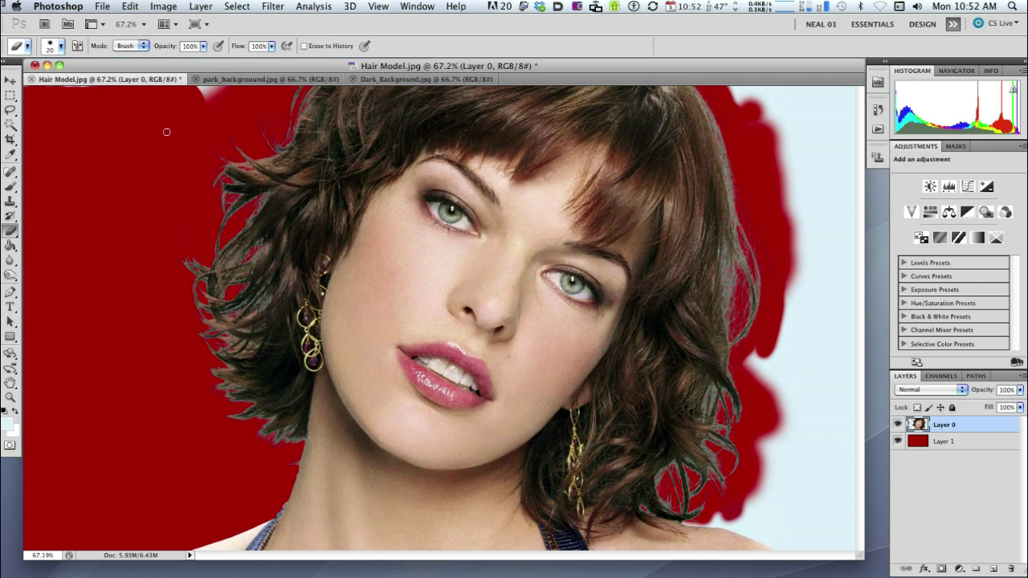
{"action": "key", "text": "bracketright"}
{"action": "key", "text": "bracketright"}
{"action": "key", "text": "bracketright"}
{"action": "key", "text": "bracketright"}
{"action": "key", "text": "bracketright"}
{"action": "mouse_move", "coordinate": [201, 101]}
{"action": "left_mouse_down"}
{"action": "mouse_move", "coordinate": [209, 94]}
{"action": "mouse_move", "coordinate": [36, 98]}
{"action": "left_mouse_up"}
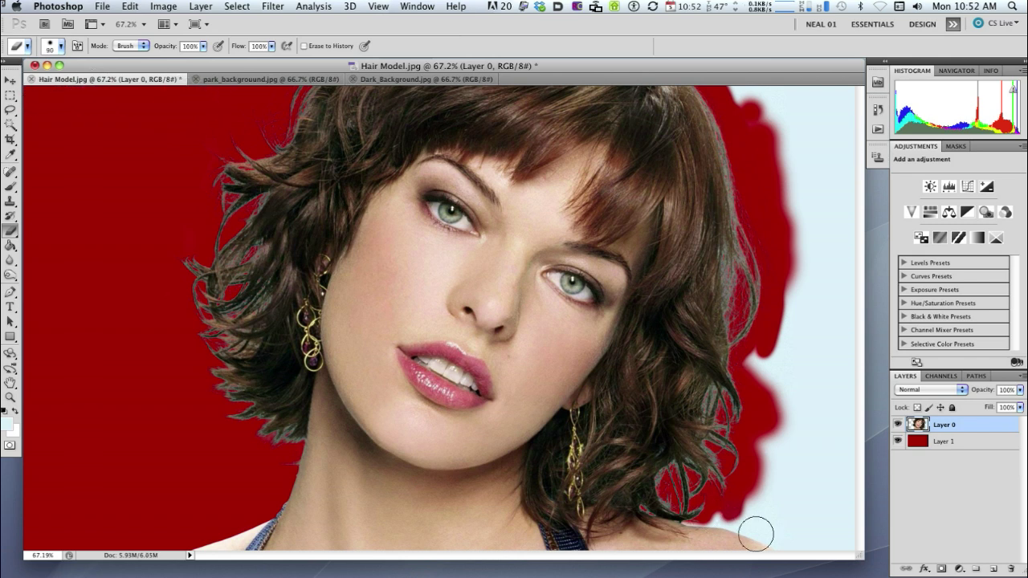
Resize the eraser to 27 px and erase a band of backdrop just above the right shoulder below the hair curls.
{"action": "left_click_drag", "start_coordinate": [679, 506], "coordinate": [720, 523]}
{"action": "key", "text": "z"}
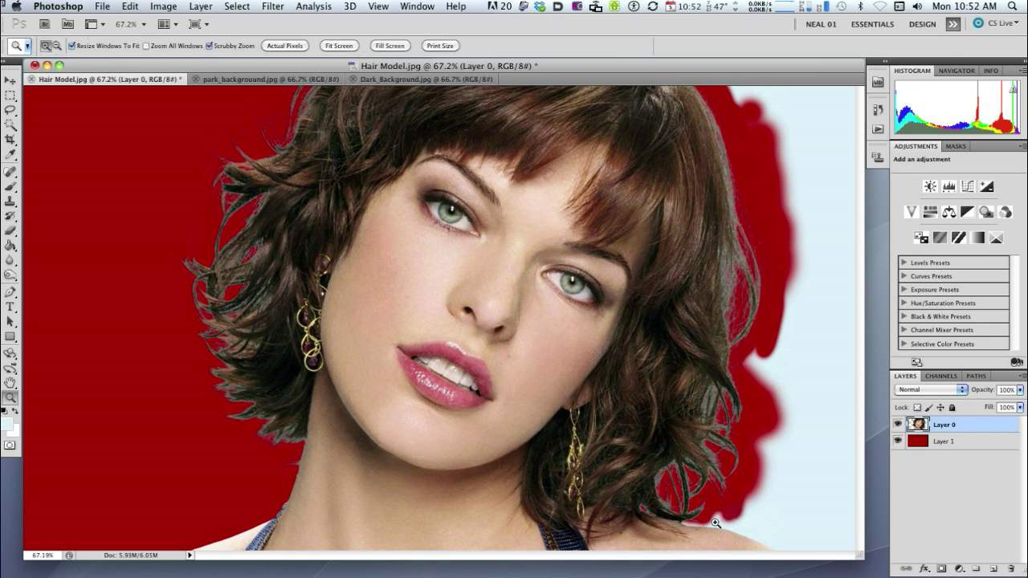
{"action": "left_click_drag", "start_coordinate": [728, 527], "coordinate": [789, 462]}
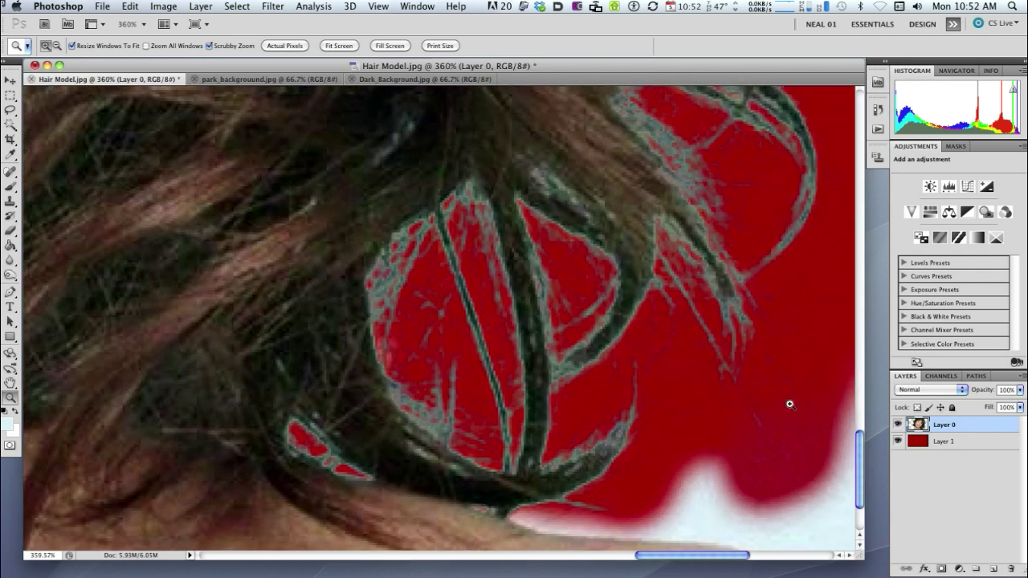
{"action": "left_click_drag", "start_coordinate": [861, 477], "coordinate": [859, 500]}
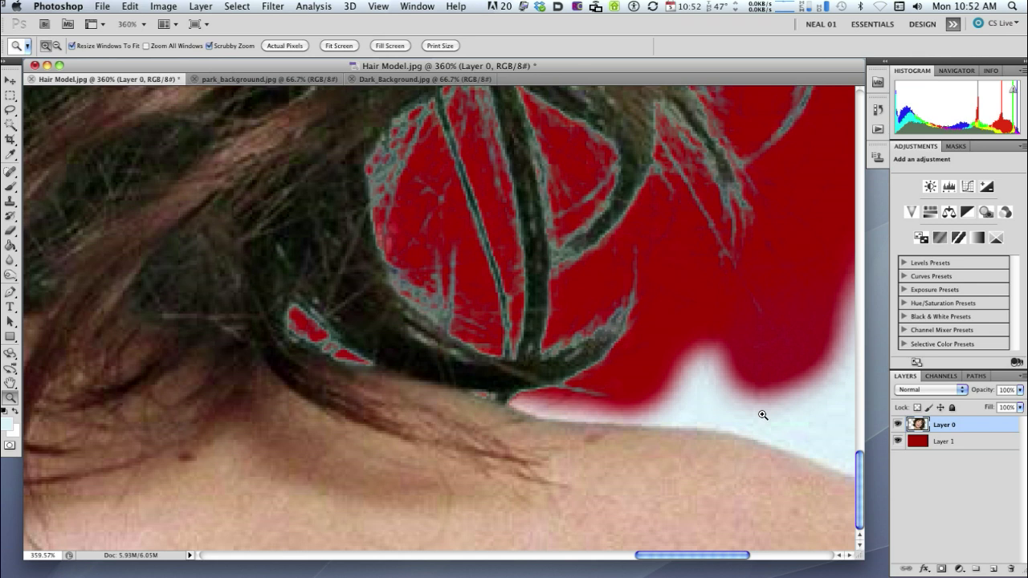
{"action": "key", "text": "e"}
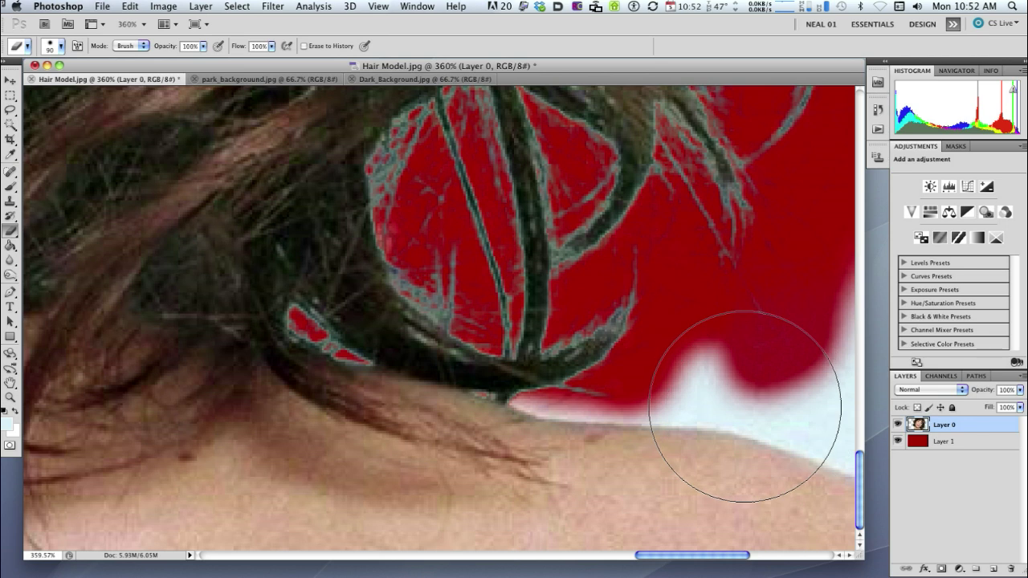
{"action": "left_click", "coordinate": [18, 233]}
{"action": "left_click", "coordinate": [61, 229]}
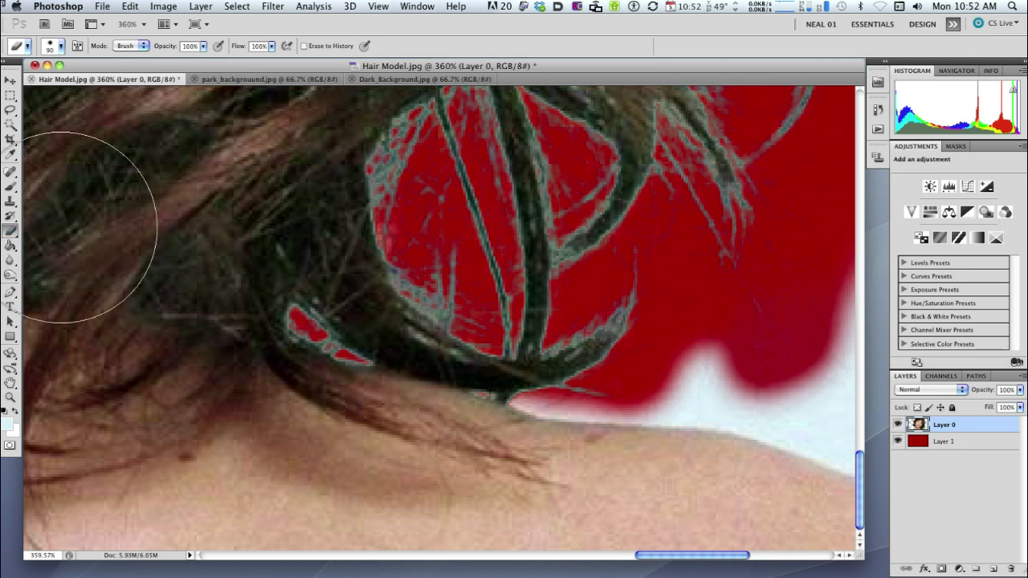
{"action": "left_click", "coordinate": [739, 387]}
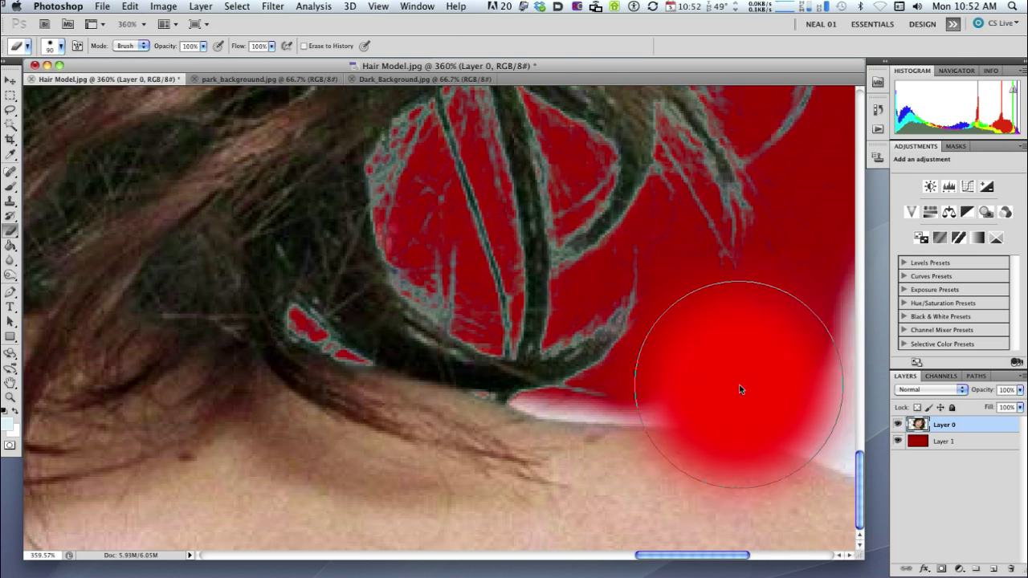
{"action": "mouse_move", "coordinate": [737, 389]}
{"action": "left_mouse_down"}
{"action": "mouse_move", "coordinate": [679, 390]}
{"action": "mouse_move", "coordinate": [704, 479]}
{"action": "mouse_move", "coordinate": [716, 401]}
{"action": "mouse_move", "coordinate": [717, 476]}
{"action": "mouse_move", "coordinate": [698, 480]}
{"action": "mouse_move", "coordinate": [689, 425]}
{"action": "left_mouse_up"}
{"action": "left_click", "coordinate": [710, 372]}
{"action": "mouse_move", "coordinate": [710, 377]}
{"action": "left_mouse_down"}
{"action": "mouse_move", "coordinate": [739, 393]}
{"action": "mouse_move", "coordinate": [851, 418]}
{"action": "mouse_move", "coordinate": [811, 404]}
{"action": "left_mouse_up"}
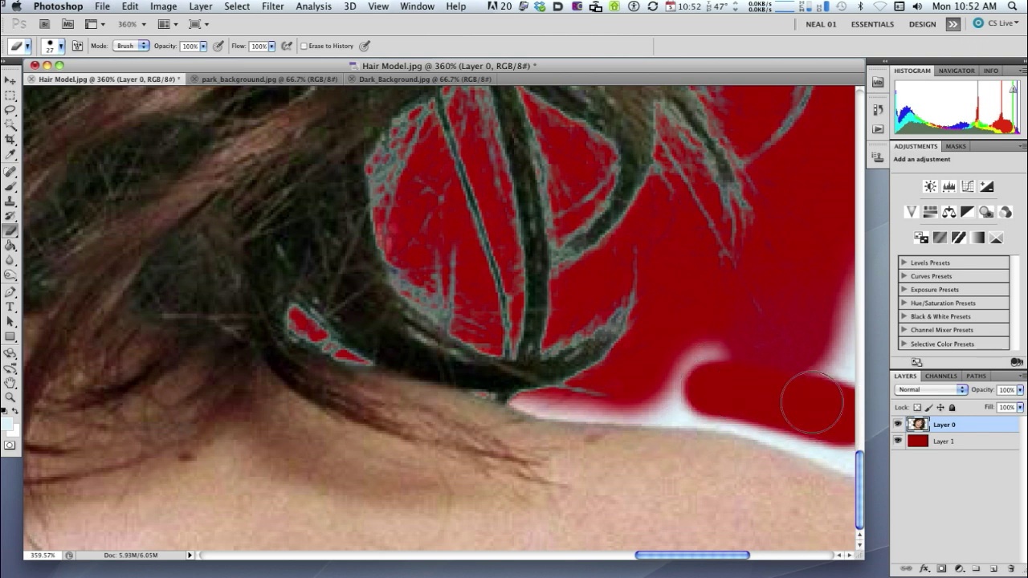
{"action": "left_click", "coordinate": [677, 396]}
{"action": "left_click_drag", "start_coordinate": [677, 396], "coordinate": [695, 398]}
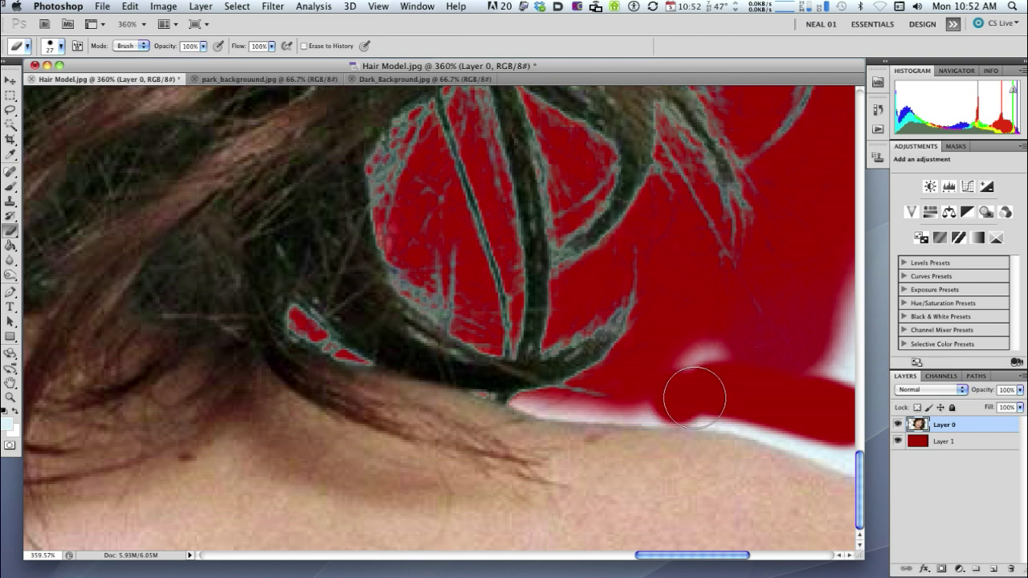
Reduce the eraser to 6 px and erase a thin line in connected straight segments along the right shoulder's upper edge.
{"action": "key", "text": "bracketleft"}
{"action": "key", "text": "bracketleft"}
{"action": "key", "text": "bracketleft"}
{"action": "key", "text": "bracketleft"}
{"action": "left_click", "coordinate": [583, 415]}
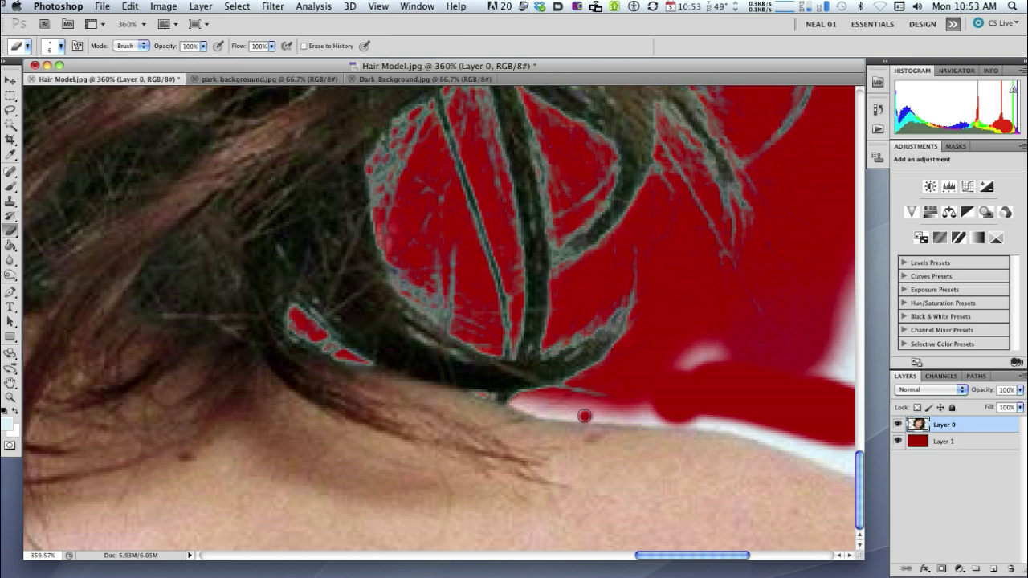
{"action": "left_click", "coordinate": [641, 420], "text": "shift"}
{"action": "left_click", "coordinate": [677, 421], "text": "shift"}
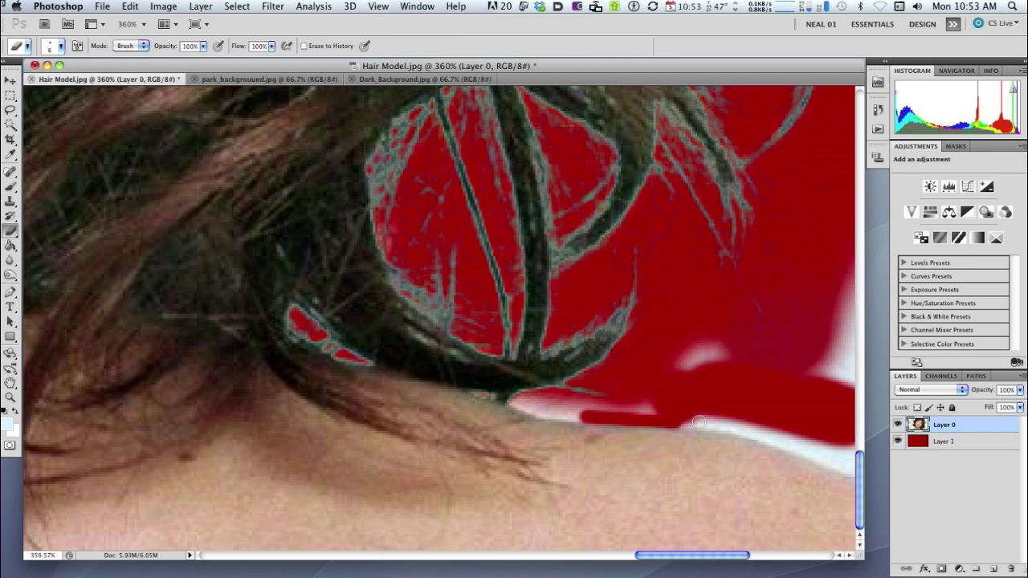
{"action": "left_click", "coordinate": [715, 425], "text": "shift"}
{"action": "key", "text": "ctrl+z"}
{"action": "left_click", "coordinate": [699, 421], "text": "shift"}
{"action": "left_click", "coordinate": [725, 425], "text": "shift"}
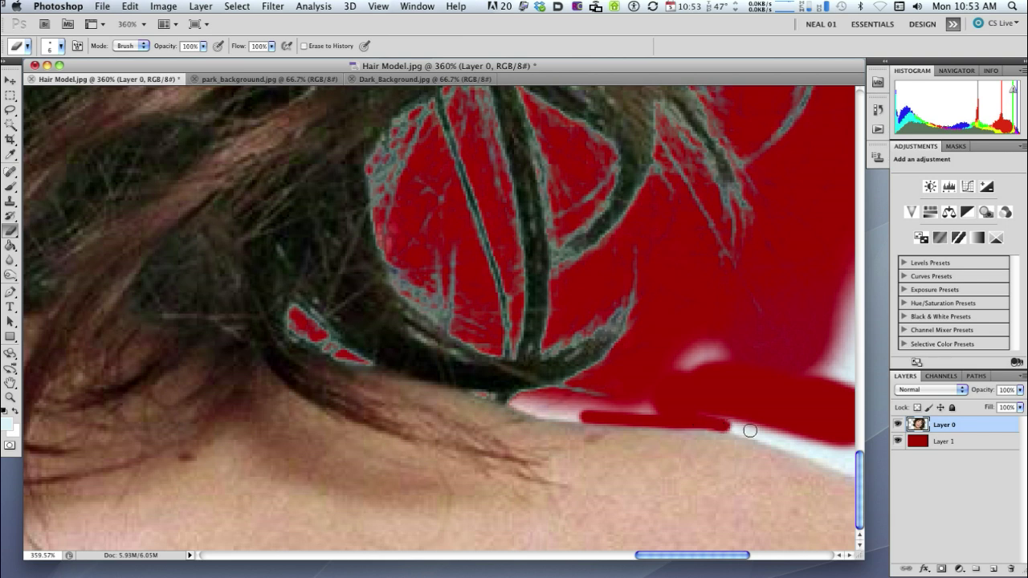
{"action": "left_click", "coordinate": [753, 434], "text": "shift"}
{"action": "left_click", "coordinate": [780, 441], "text": "shift"}
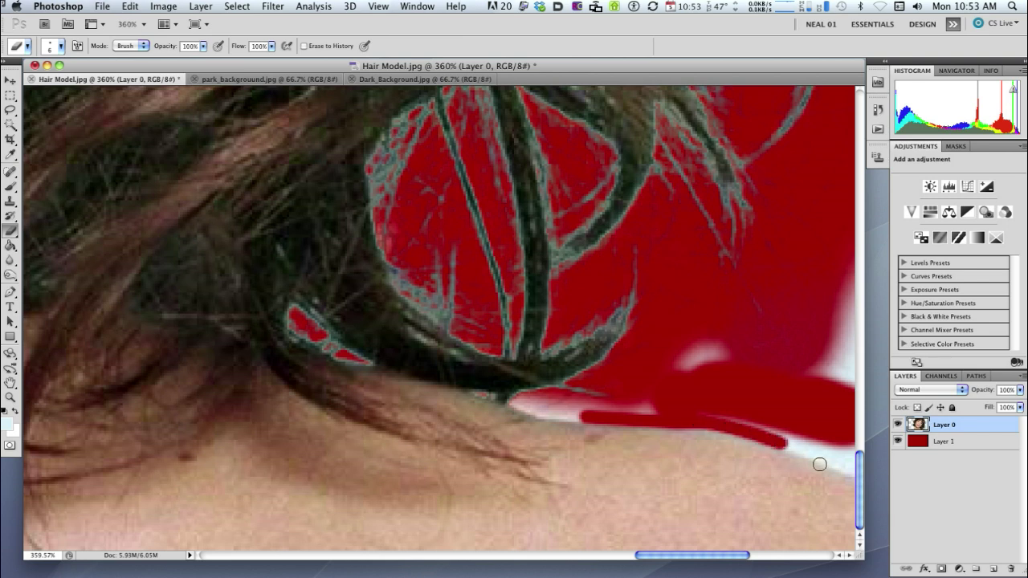
{"action": "left_click", "coordinate": [823, 457], "text": "shift"}
{"action": "left_click", "coordinate": [849, 470], "text": "shift"}
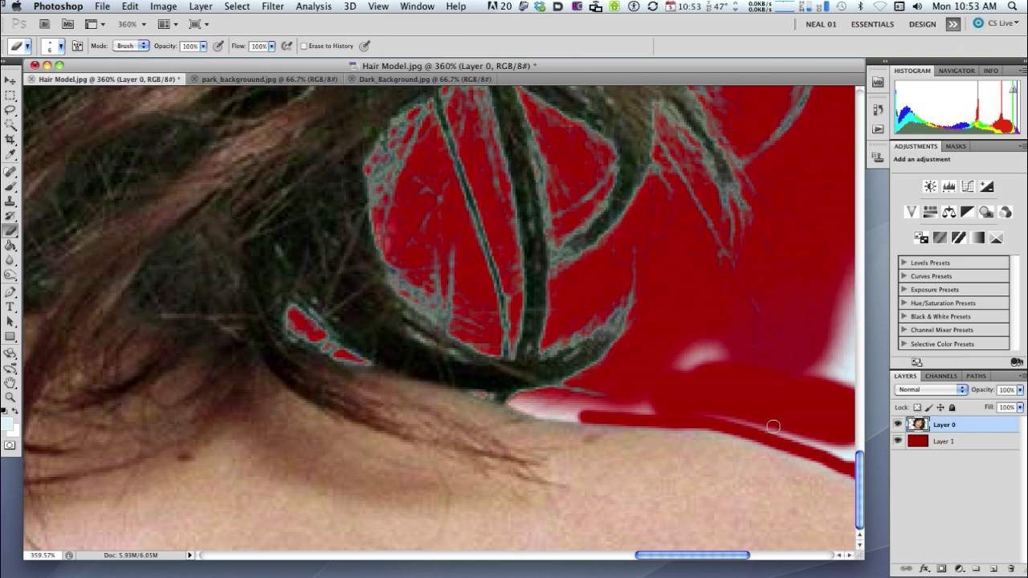
Enlarge the eraser to 25 px and clear the remaining backdrop above the erased line along the right shoulder.
{"action": "key", "text": "bracketright"}
{"action": "key", "text": "bracketright"}
{"action": "key", "text": "bracketright"}
{"action": "key", "text": "bracketright"}
{"action": "key", "text": "bracketright"}
{"action": "key", "text": "bracketright"}
{"action": "key", "text": "bracketright"}
{"action": "mouse_move", "coordinate": [843, 440]}
{"action": "left_mouse_down"}
{"action": "mouse_move", "coordinate": [677, 366]}
{"action": "mouse_move", "coordinate": [722, 357]}
{"action": "mouse_move", "coordinate": [825, 387]}
{"action": "mouse_move", "coordinate": [852, 370]}
{"action": "mouse_move", "coordinate": [856, 295]}
{"action": "mouse_move", "coordinate": [848, 424]}
{"action": "left_mouse_up"}
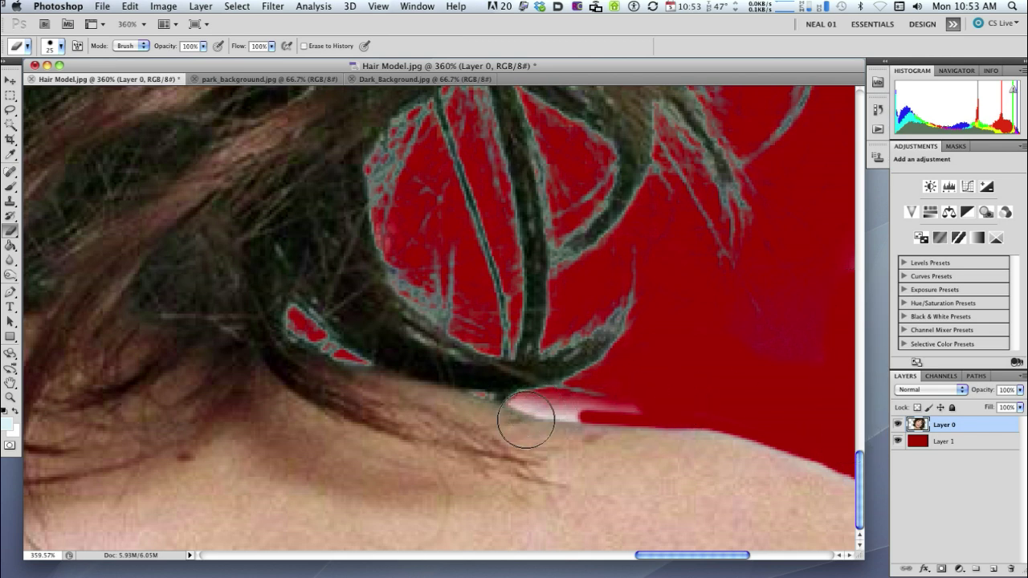
Sample the pinkish remnant under the lowest hair curl and remove it with the Background Eraser at 9 px.
{"action": "left_click_drag", "start_coordinate": [12, 233], "coordinate": [71, 238]}
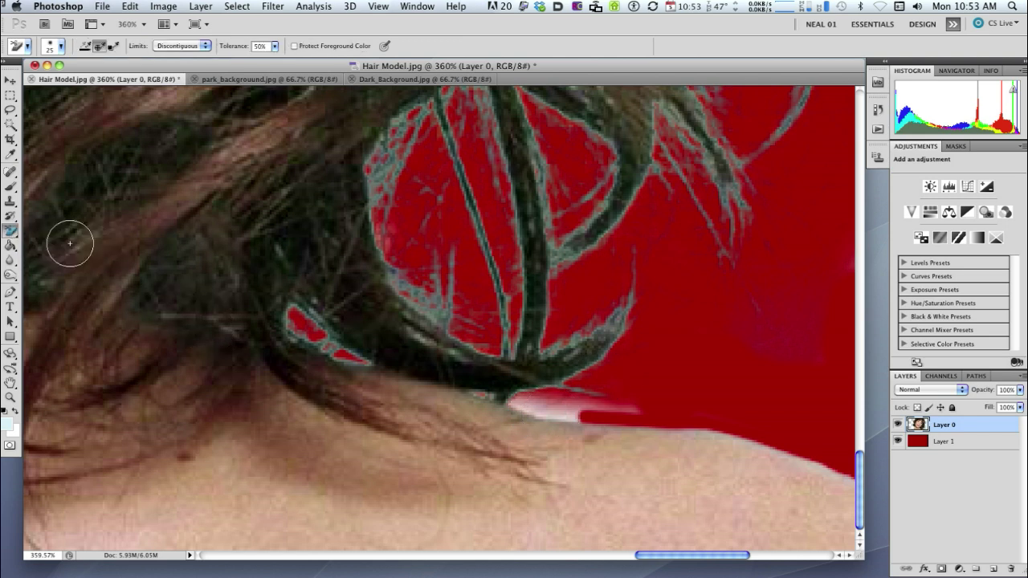
{"action": "left_click", "coordinate": [543, 409], "text": "alt"}
{"action": "key", "text": "bracketleft"}
{"action": "key", "text": "bracketleft"}
{"action": "key", "text": "bracketleft"}
{"action": "left_click", "coordinate": [537, 409]}
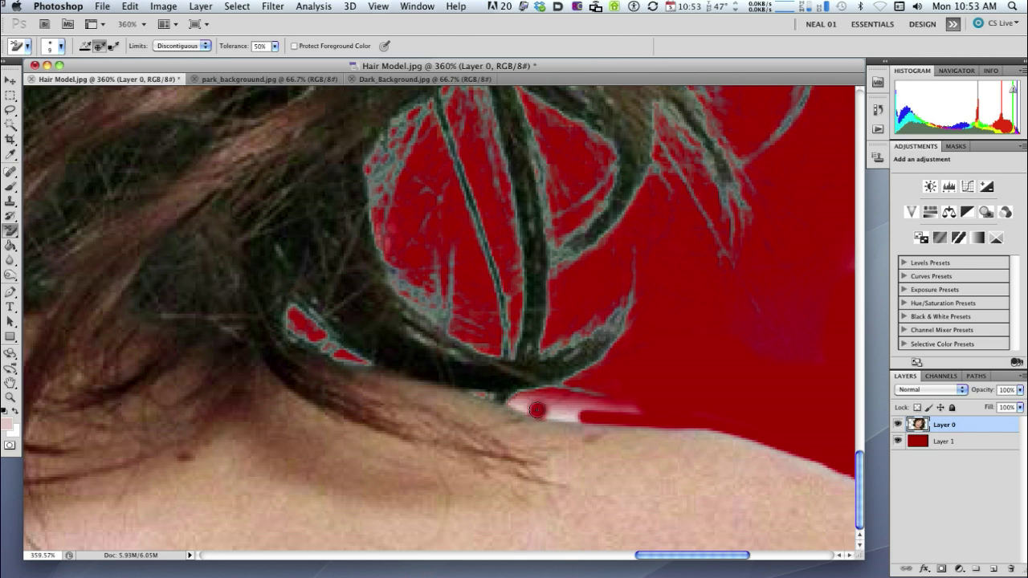
{"action": "left_click_drag", "start_coordinate": [560, 406], "coordinate": [517, 401]}
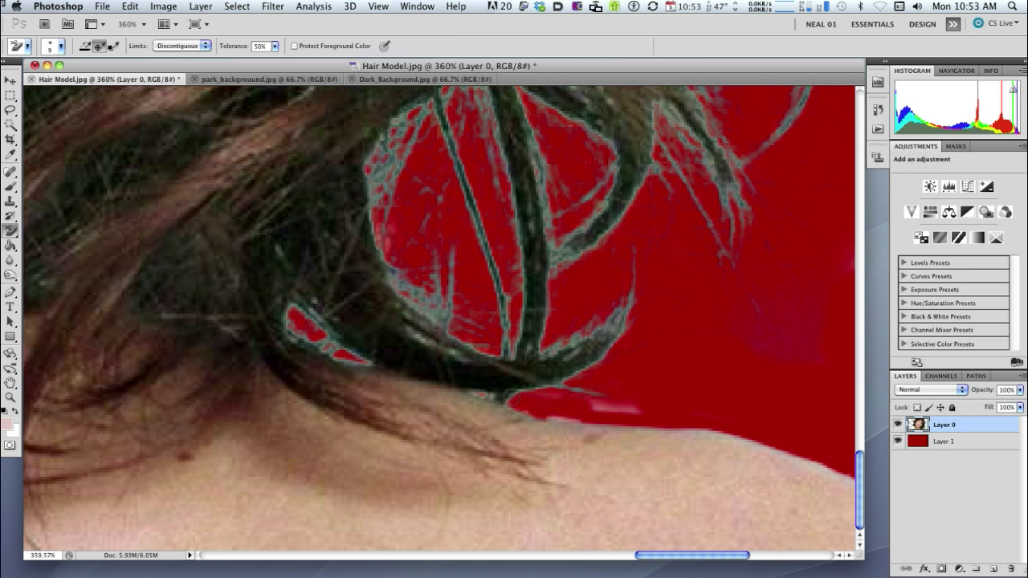
{"action": "left_click_drag", "start_coordinate": [605, 408], "coordinate": [654, 404]}
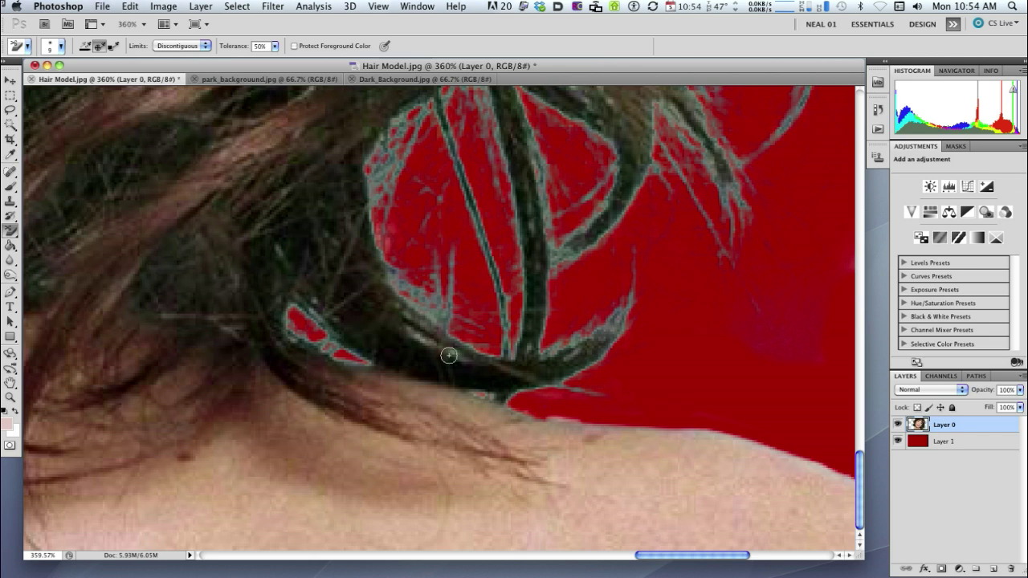
Return to the regular Eraser at 6 px and clean the residue along the shoulder edge beneath the hair curl.
{"action": "left_click_drag", "start_coordinate": [11, 230], "coordinate": [44, 230]}
{"action": "key", "text": "bracketleft"}
{"action": "key", "text": "bracketleft"}
{"action": "key", "text": "bracketleft"}
{"action": "key", "text": "bracketleft"}
{"action": "key", "text": "bracketleft"}
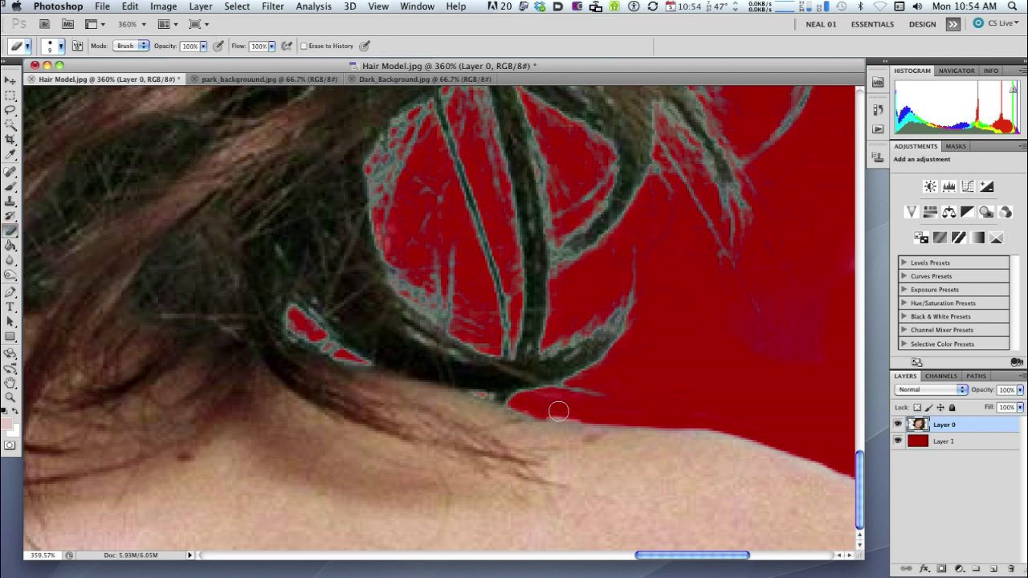
{"action": "left_click_drag", "start_coordinate": [542, 411], "coordinate": [604, 413]}
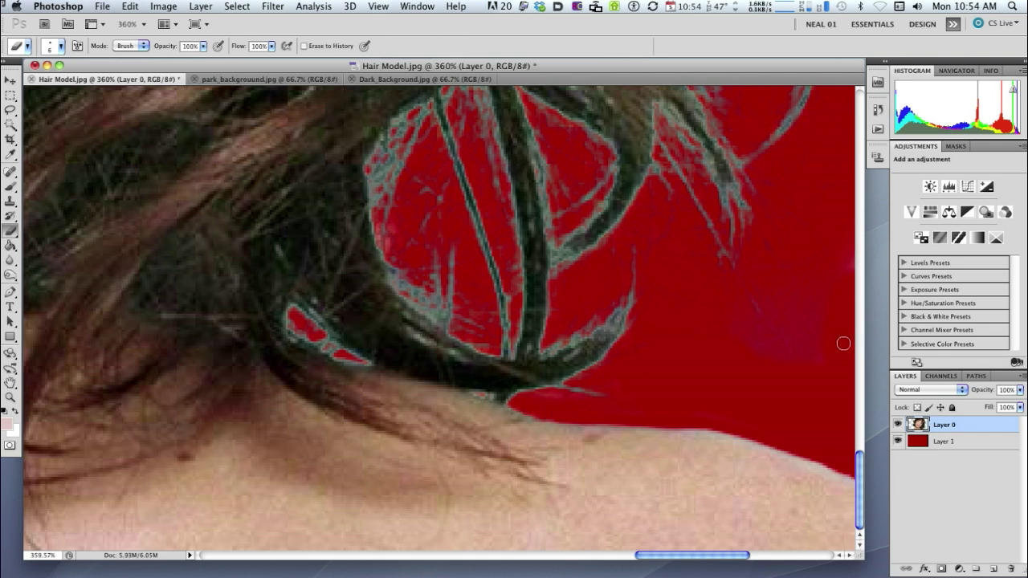
Enlarge the eraser to 250 px and erase the upper part of the light blue backdrop remaining beyond the hair on the image's right side.
{"action": "key", "text": "super+0"}
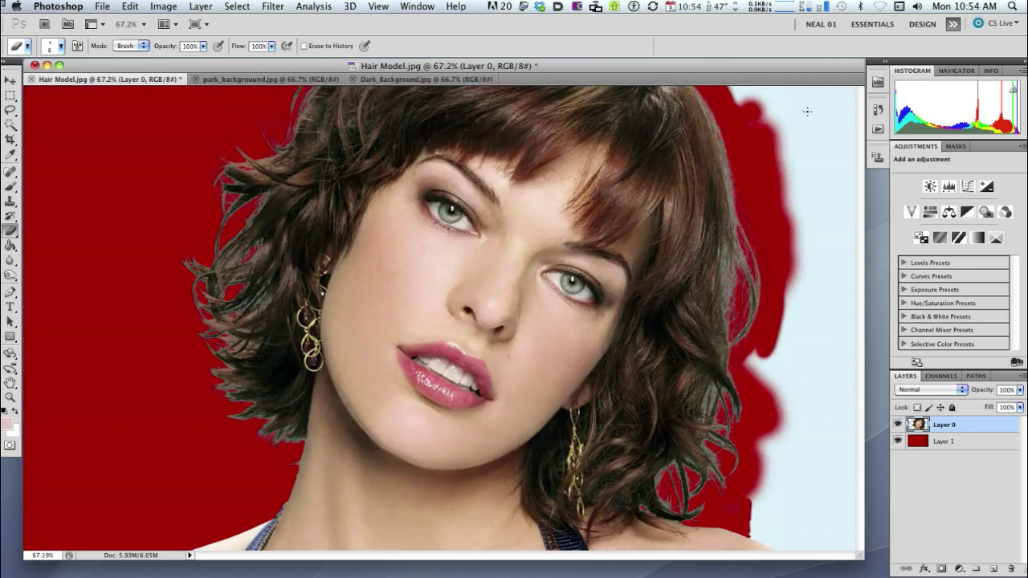
{"action": "key", "text": "bracketright"}
{"action": "key", "text": "bracketright"}
{"action": "key", "text": "bracketright"}
{"action": "key", "text": "bracketright"}
{"action": "key", "text": "bracketright"}
{"action": "key", "text": "bracketright"}
{"action": "key", "text": "bracketright"}
{"action": "key", "text": "bracketright"}
{"action": "key", "text": "bracketright"}
{"action": "key", "text": "bracketright"}
{"action": "key", "text": "bracketright"}
{"action": "key", "text": "bracketright"}
{"action": "key", "text": "bracketright"}
{"action": "key", "text": "bracketright"}
{"action": "mouse_move", "coordinate": [815, 184]}
{"action": "left_mouse_down"}
{"action": "mouse_move", "coordinate": [825, 57]}
{"action": "mouse_move", "coordinate": [775, 90]}
{"action": "mouse_move", "coordinate": [841, 296]}
{"action": "mouse_move", "coordinate": [820, 316]}
{"action": "mouse_move", "coordinate": [779, 287]}
{"action": "left_mouse_up"}
Set the eraser hardness to 100% and clear the lower backdrop on the image's right side, stopping just above the shoulder.
{"action": "right_click", "coordinate": [797, 177]}
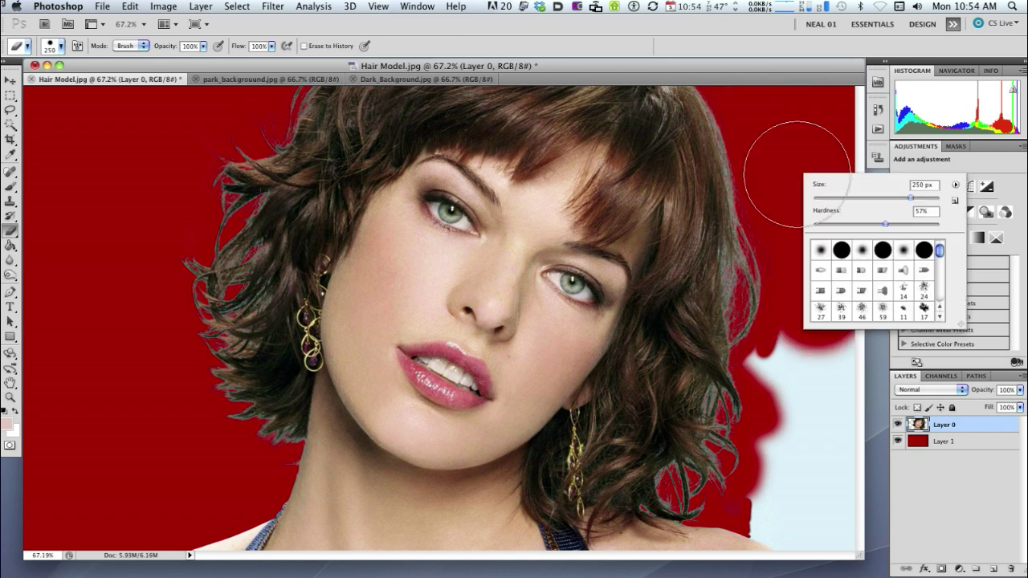
{"action": "left_click_drag", "start_coordinate": [887, 227], "coordinate": [968, 231]}
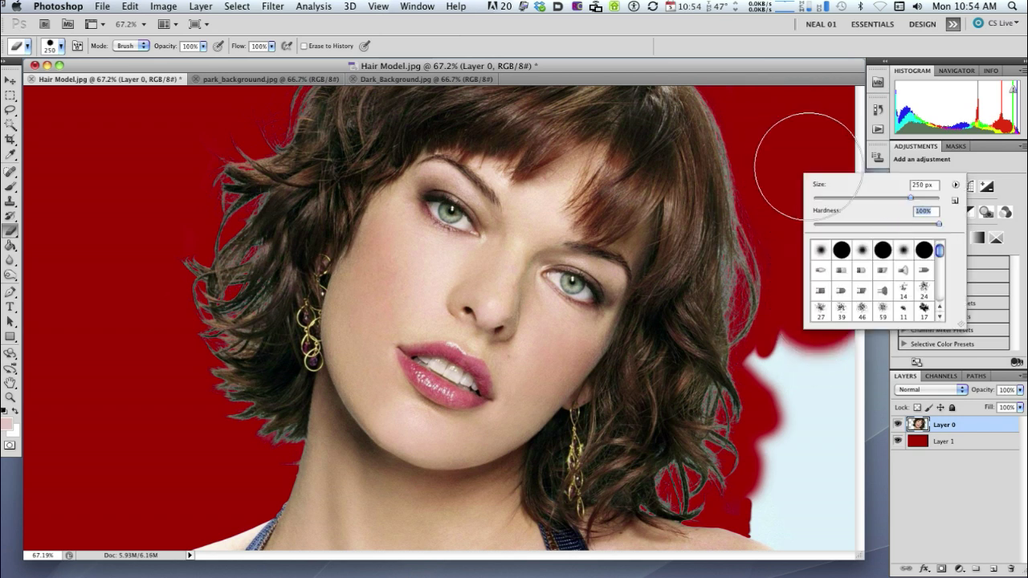
{"action": "key", "text": "Return"}
{"action": "mouse_move", "coordinate": [839, 436]}
{"action": "left_mouse_down"}
{"action": "mouse_move", "coordinate": [831, 482]}
{"action": "mouse_move", "coordinate": [792, 373]}
{"action": "mouse_move", "coordinate": [819, 516]}
{"action": "mouse_move", "coordinate": [808, 452]}
{"action": "mouse_move", "coordinate": [792, 458]}
{"action": "mouse_move", "coordinate": [793, 488]}
{"action": "mouse_move", "coordinate": [787, 477]}
{"action": "left_mouse_up"}
Reduce the eraser to 10 px, lower its hardness, and erase a line in connected straight segments along the outer slope of the shoulder.
{"action": "key", "text": "z"}
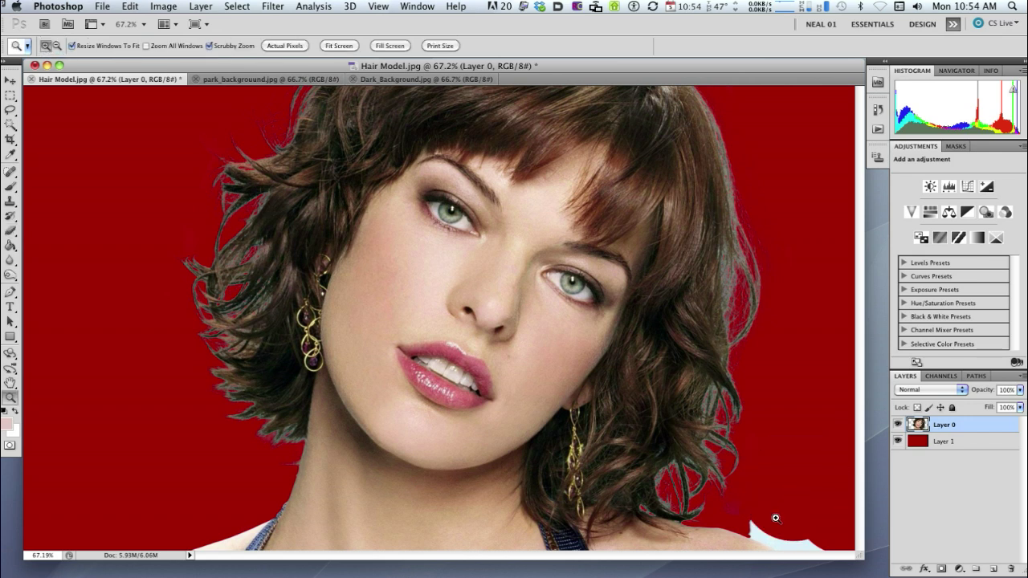
{"action": "left_click_drag", "start_coordinate": [757, 538], "coordinate": [837, 514]}
{"action": "scroll", "coordinate": [859, 498], "scroll_direction": "down", "scroll_amount": 2}
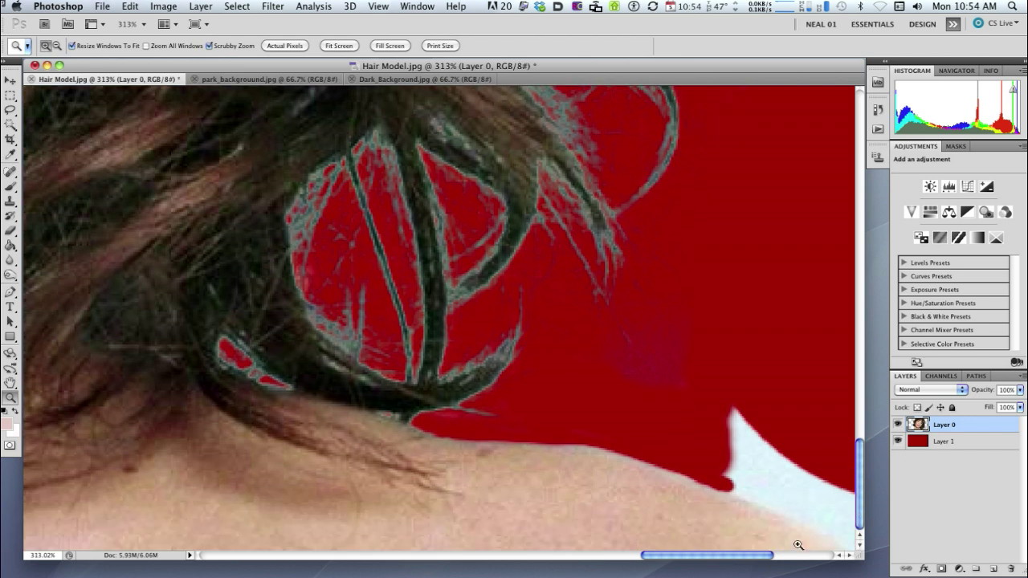
{"action": "left_click_drag", "start_coordinate": [755, 557], "coordinate": [801, 558]}
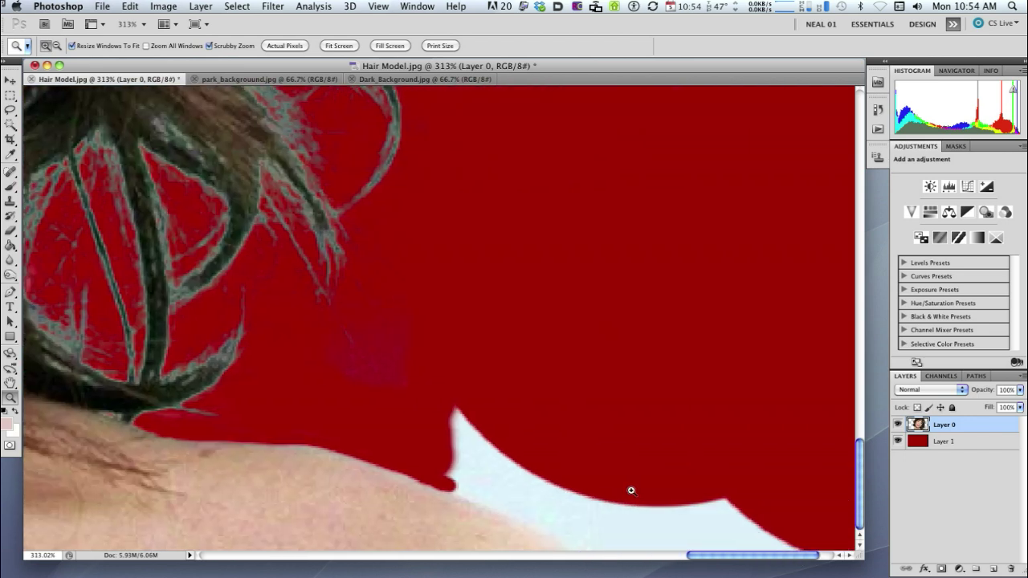
{"action": "key", "text": "e"}
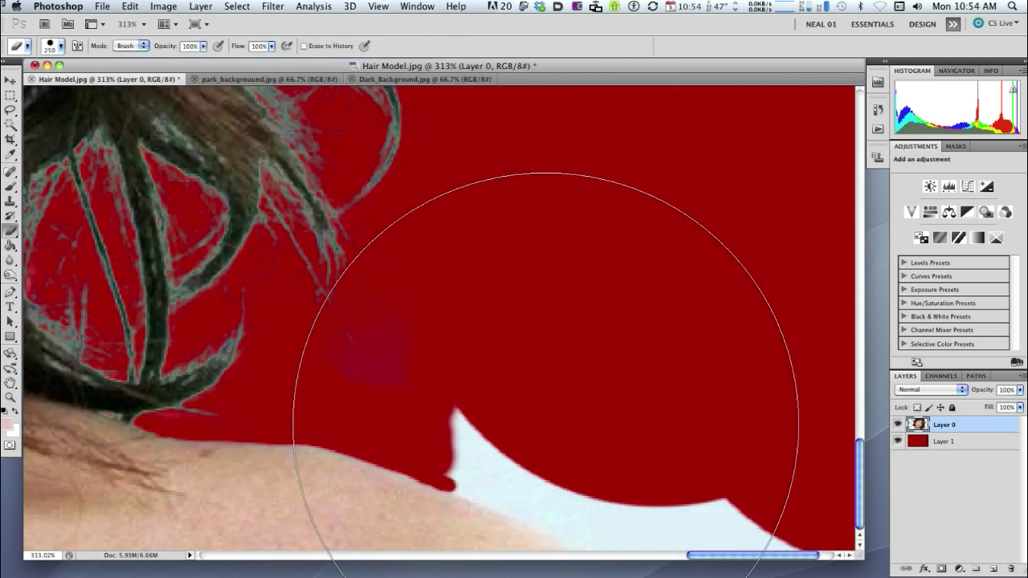
{"action": "key", "text": "bracketleft"}
{"action": "key", "text": "bracketleft"}
{"action": "key", "text": "bracketleft"}
{"action": "key", "text": "bracketleft"}
{"action": "key", "text": "bracketleft"}
{"action": "key", "text": "bracketleft"}
{"action": "key", "text": "bracketleft"}
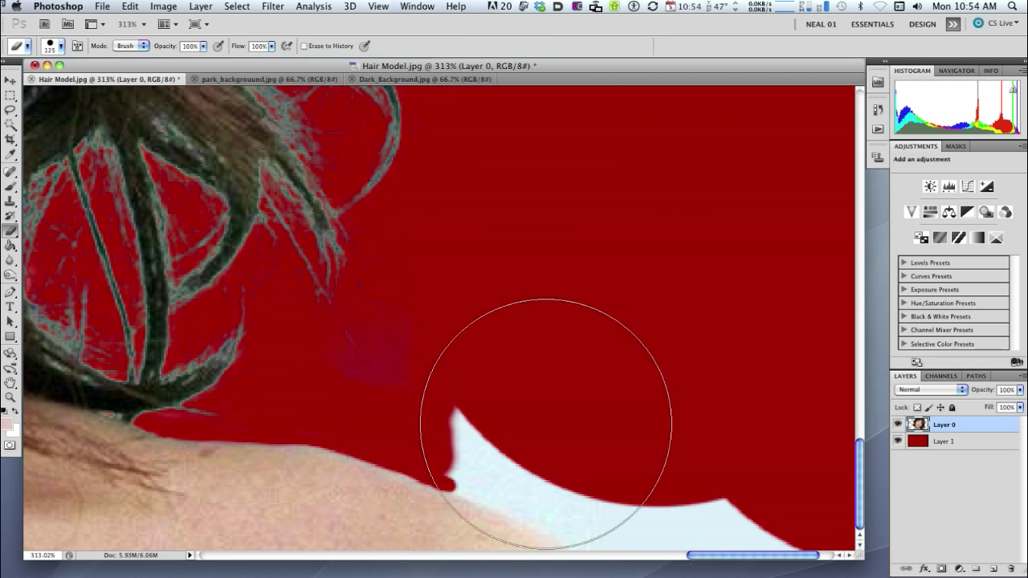
{"action": "key", "text": "bracketleft"}
{"action": "key", "text": "bracketleft"}
{"action": "key", "text": "bracketleft"}
{"action": "key", "text": "bracketleft"}
{"action": "key", "text": "bracketleft"}
{"action": "key", "text": "bracketleft"}
{"action": "key", "text": "bracketleft"}
{"action": "key", "text": "bracketleft"}
{"action": "key", "text": "bracketleft"}
{"action": "key", "text": "bracketleft"}
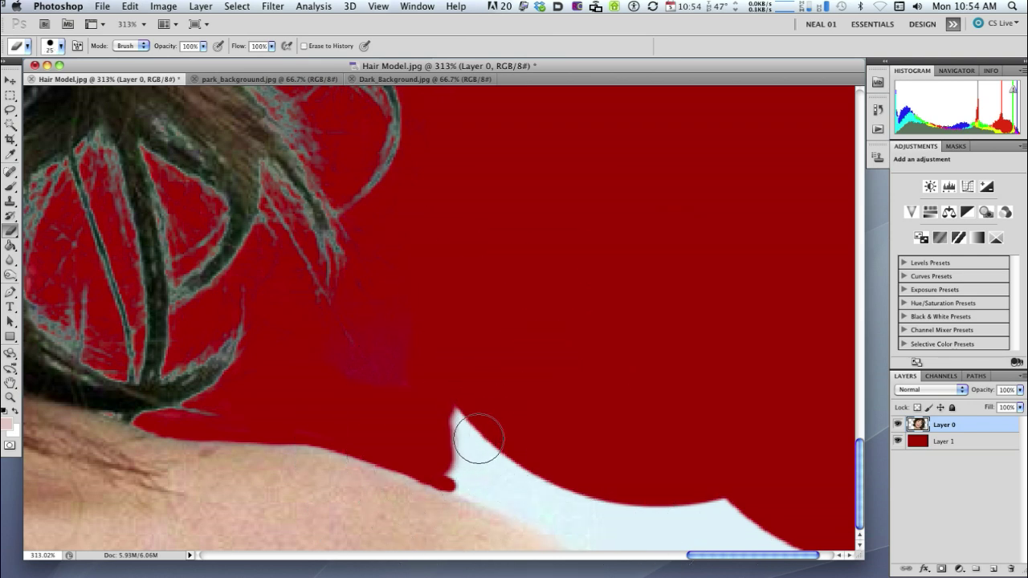
{"action": "key", "text": "bracketleft"}
{"action": "right_click", "coordinate": [479, 453]}
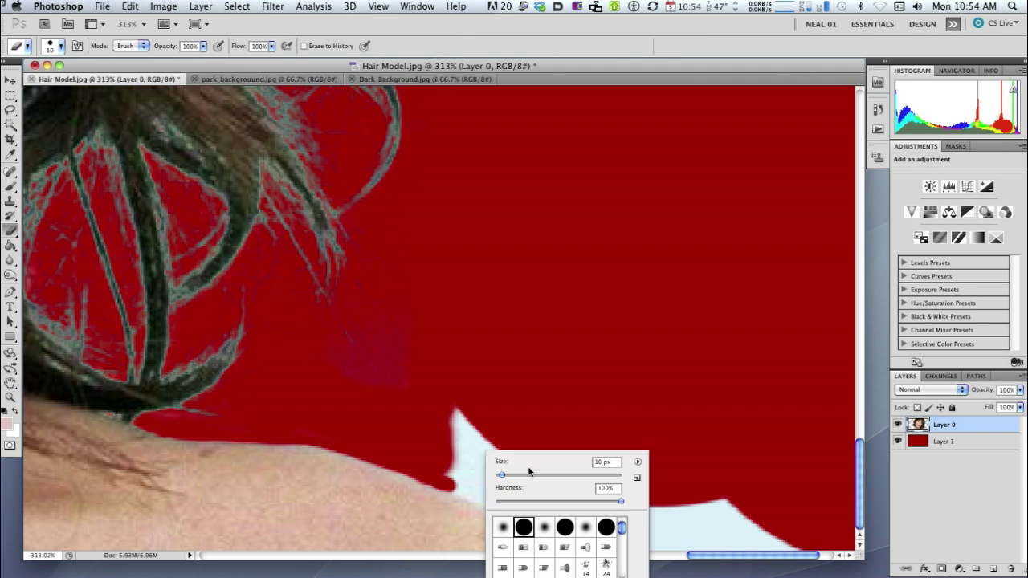
{"action": "left_click_drag", "start_coordinate": [620, 502], "coordinate": [549, 501]}
{"action": "left_click", "coordinate": [458, 440]}
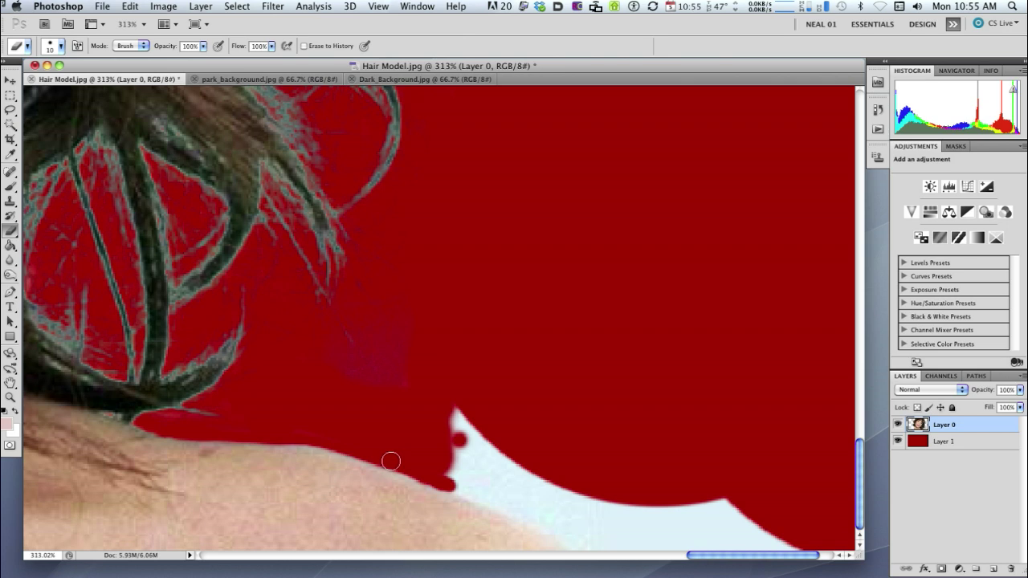
{"action": "left_click", "coordinate": [470, 493], "text": "shift"}
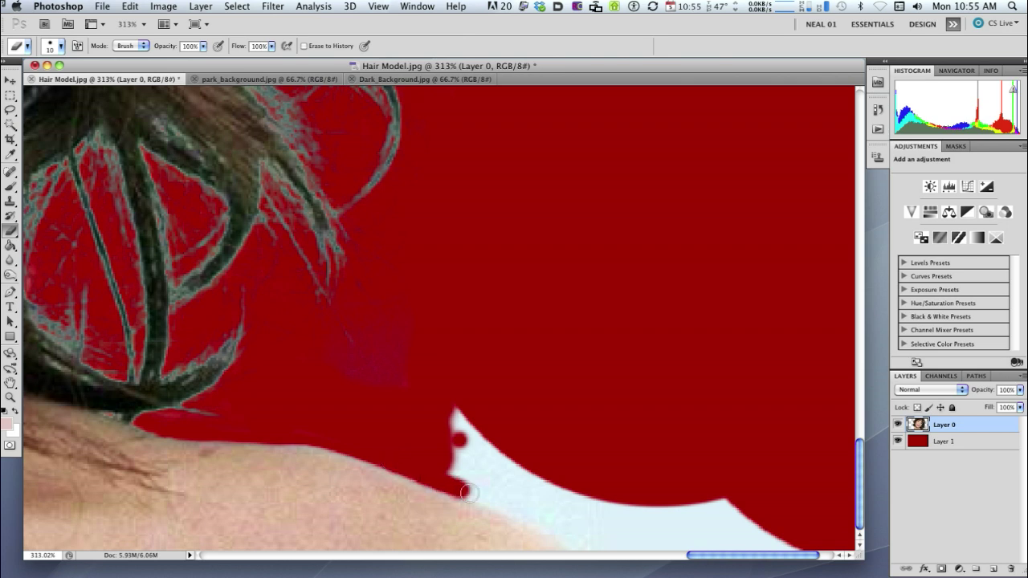
{"action": "left_click", "coordinate": [506, 509], "text": "shift"}
{"action": "left_click", "coordinate": [536, 525], "text": "shift"}
{"action": "left_click", "coordinate": [570, 537], "text": "shift"}
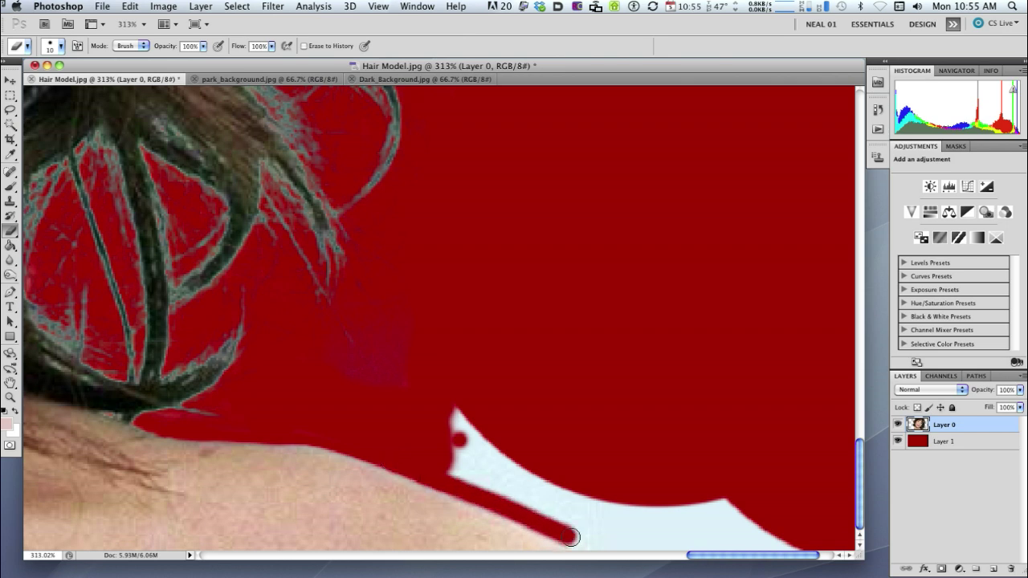
{"action": "left_click", "coordinate": [613, 549], "text": "shift"}
Enlarge the eraser to 30 px and clear the remaining backdrop above the erased line along the outer shoulder.
{"action": "key", "text": "bracketright"}
{"action": "key", "text": "bracketright"}
{"action": "mouse_move", "coordinate": [624, 525]}
{"action": "left_mouse_down"}
{"action": "mouse_move", "coordinate": [462, 466]}
{"action": "mouse_move", "coordinate": [420, 422]}
{"action": "mouse_move", "coordinate": [436, 404]}
{"action": "mouse_move", "coordinate": [554, 474]}
{"action": "mouse_move", "coordinate": [664, 498]}
{"action": "mouse_move", "coordinate": [773, 545]}
{"action": "mouse_move", "coordinate": [846, 542]}
{"action": "mouse_move", "coordinate": [758, 482]}
{"action": "mouse_move", "coordinate": [732, 528]}
{"action": "mouse_move", "coordinate": [645, 529]}
{"action": "mouse_move", "coordinate": [733, 538]}
{"action": "left_mouse_up"}
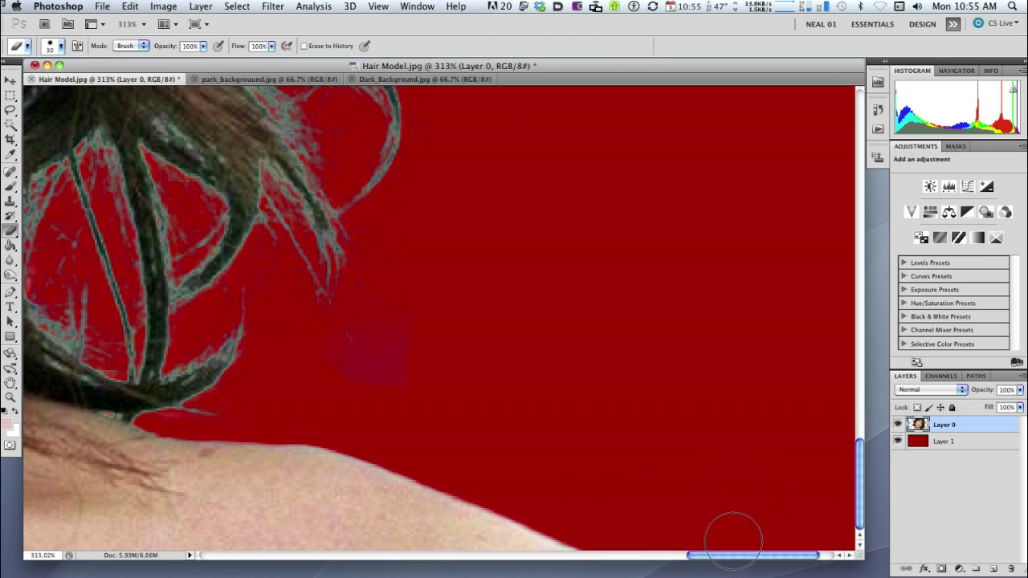
{"action": "key", "text": "super+0"}
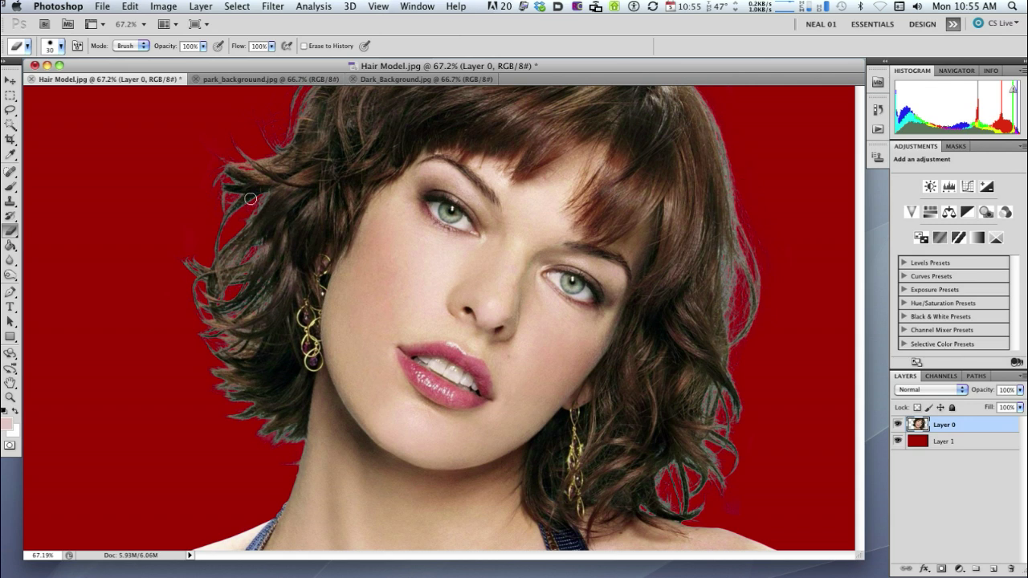
Select the entire park background image in its own document and copy it.
{"action": "left_click", "coordinate": [273, 80]}
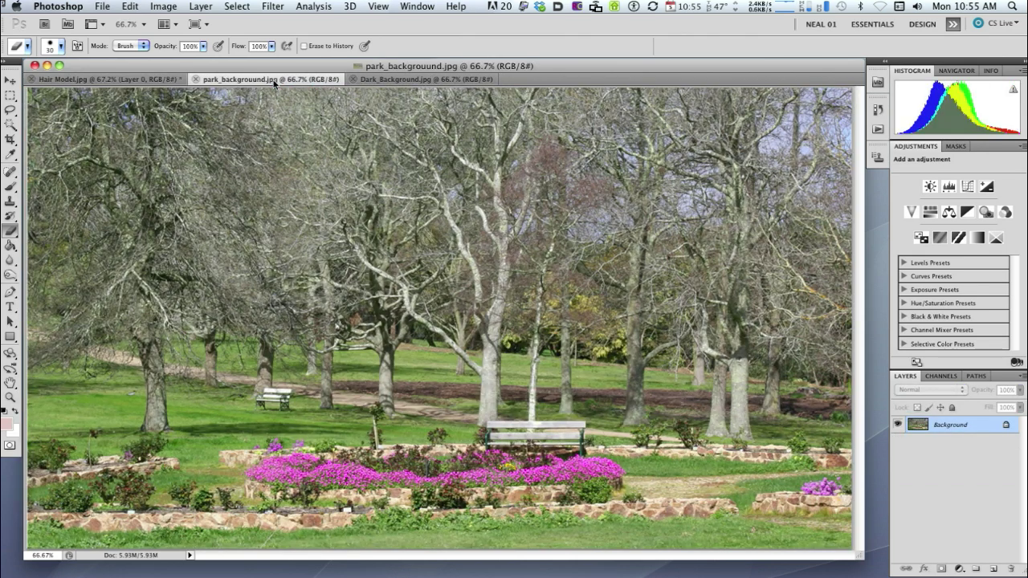
{"action": "left_click", "coordinate": [234, 6]}
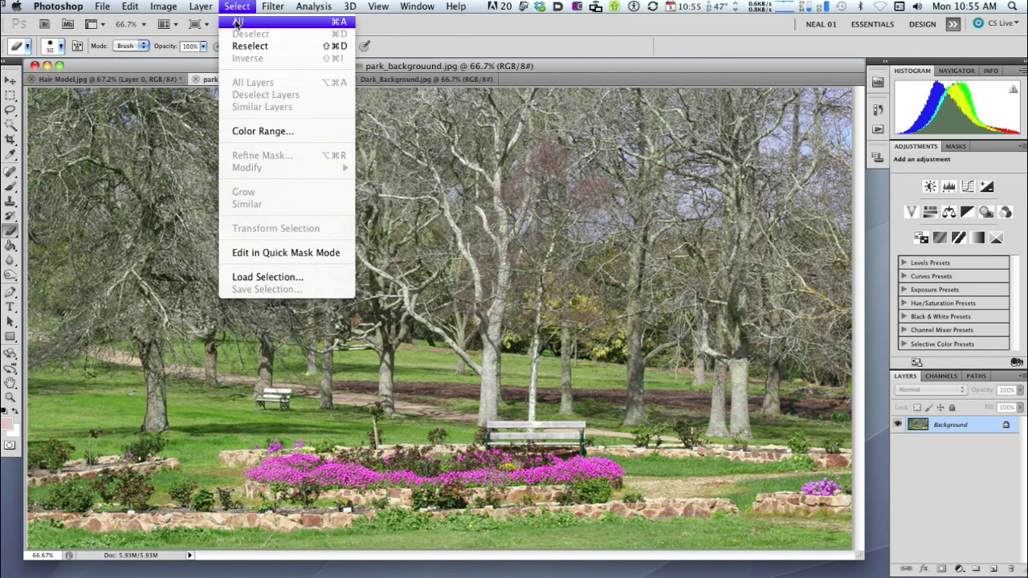
{"action": "left_click", "coordinate": [236, 22]}
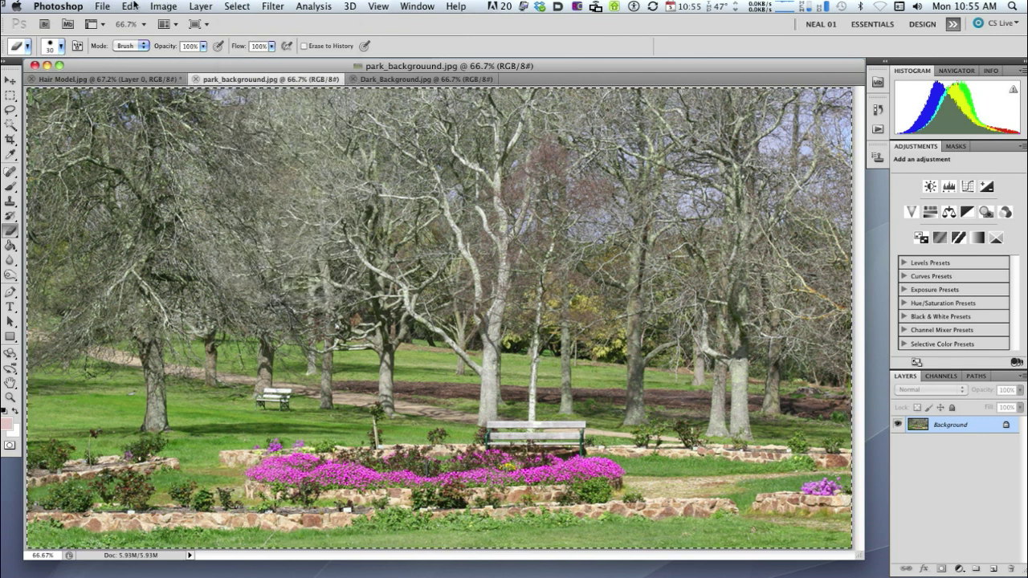
{"action": "left_click", "coordinate": [130, 6]}
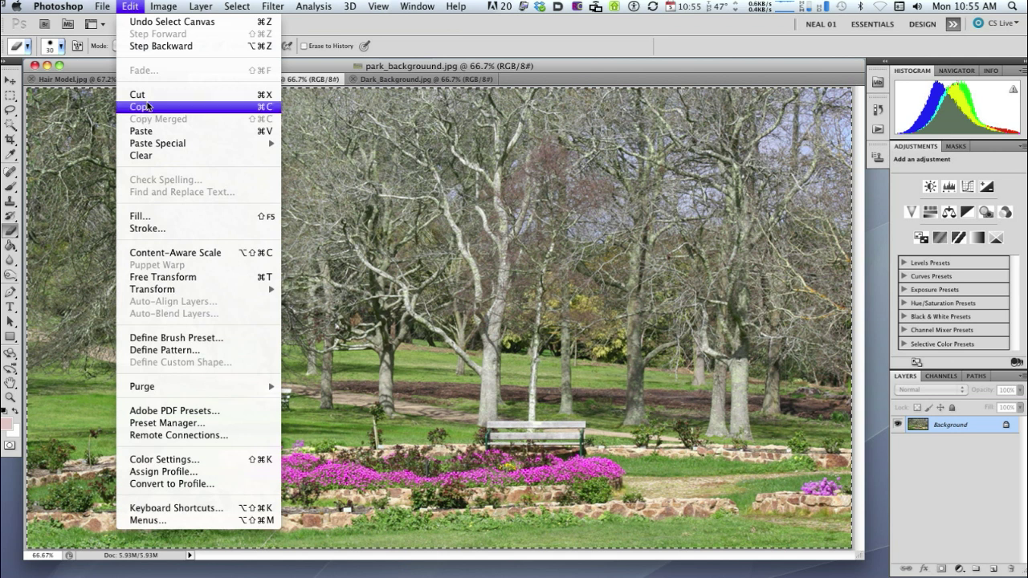
{"action": "left_click", "coordinate": [155, 107]}
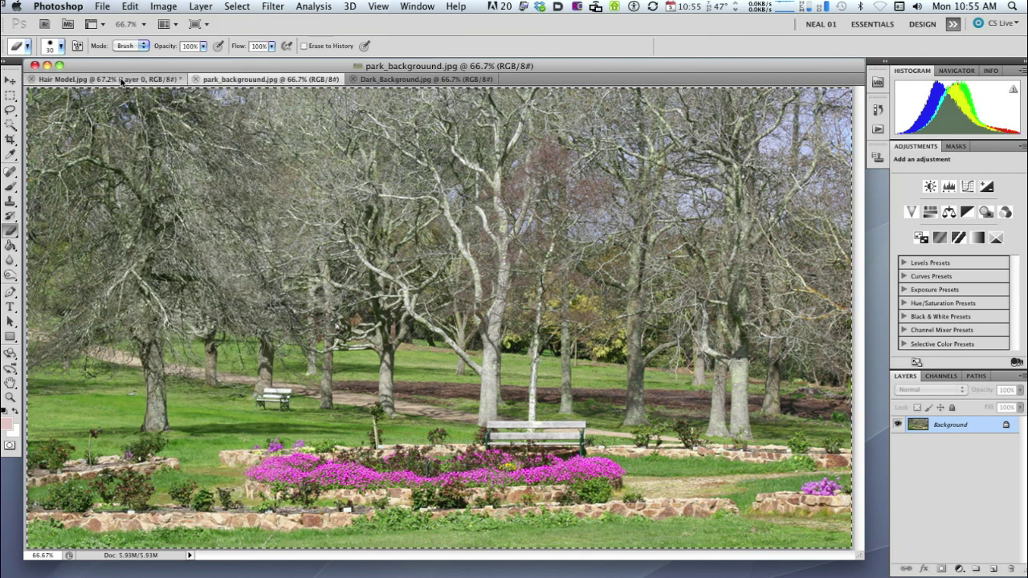
Paste the park image into Hair Model.jpg and place its layer directly beneath the model's Layer 0.
{"action": "left_click", "coordinate": [122, 80]}
{"action": "left_click", "coordinate": [149, 5]}
{"action": "mouse_move", "coordinate": [130, 7]}
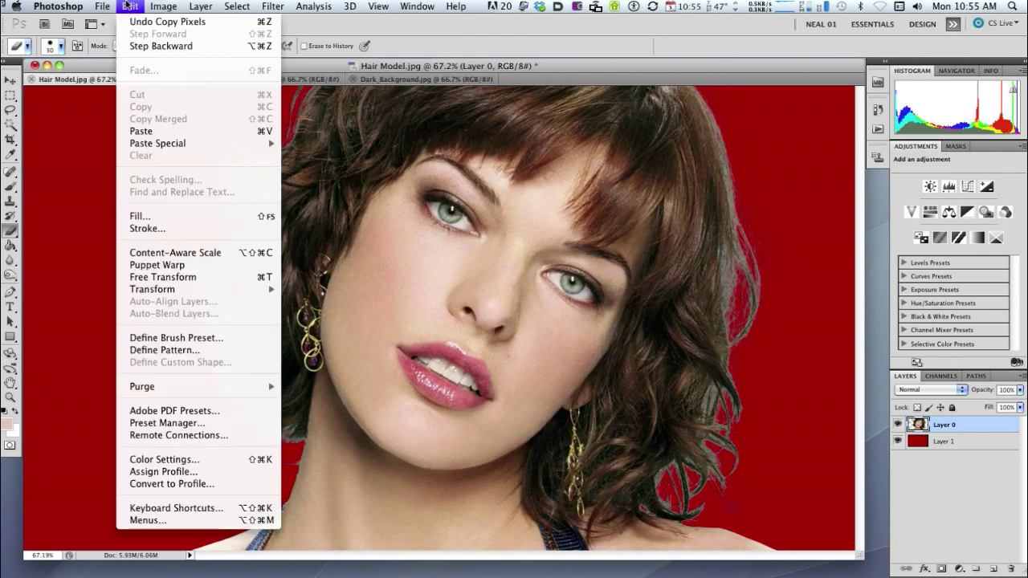
{"action": "left_click", "coordinate": [147, 131]}
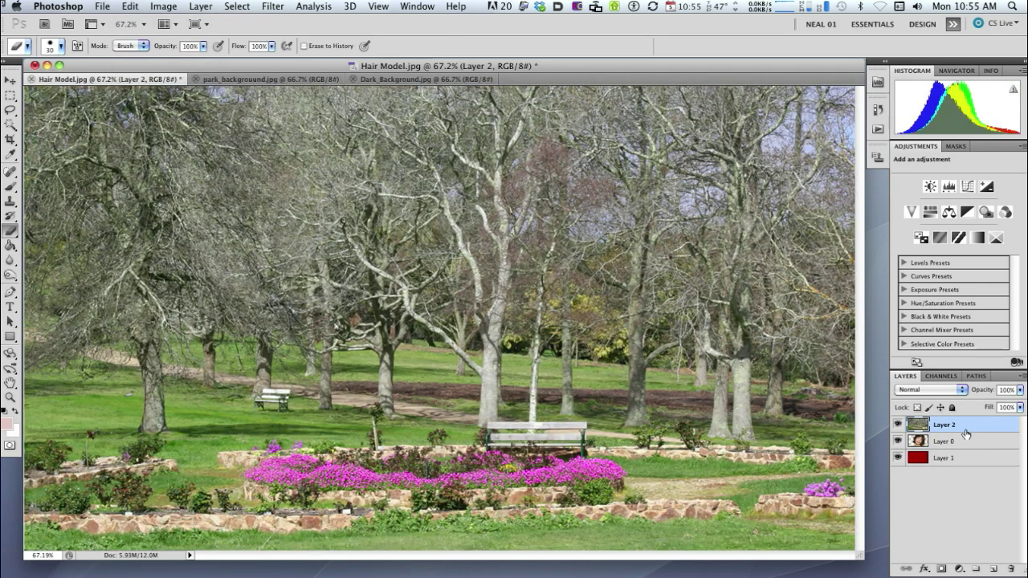
{"action": "left_click_drag", "start_coordinate": [975, 428], "coordinate": [972, 455]}
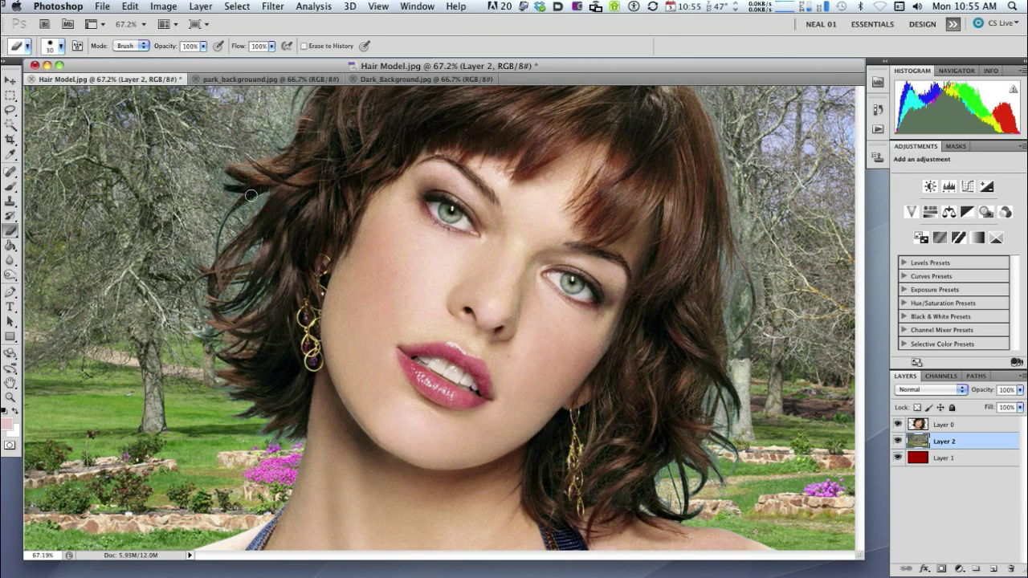
Copy the whole Dark_Background.jpg image and paste it into Hair Model.jpg between the park layer and the model layer.
{"action": "left_click", "coordinate": [398, 80]}
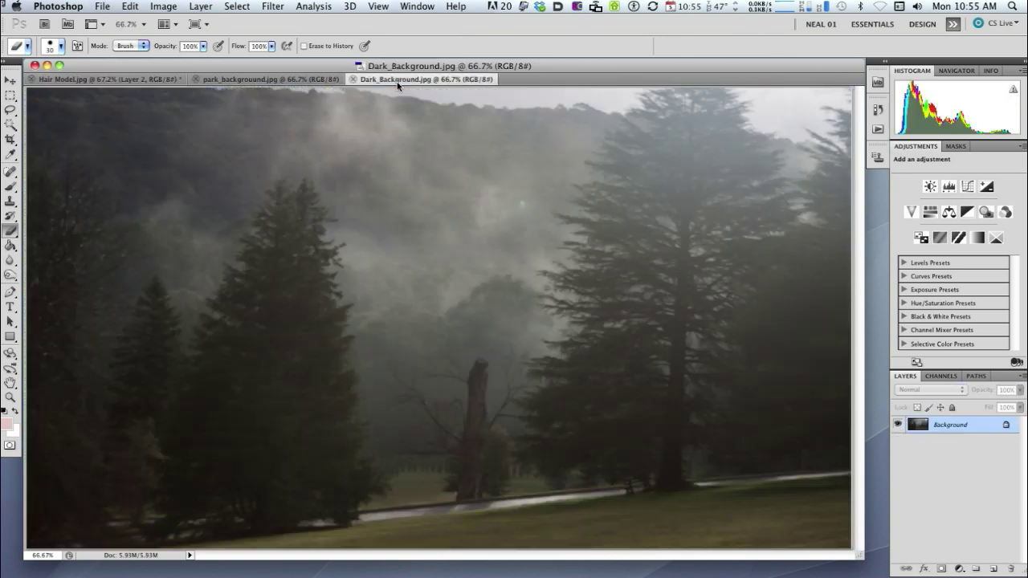
{"action": "key", "text": "super+a"}
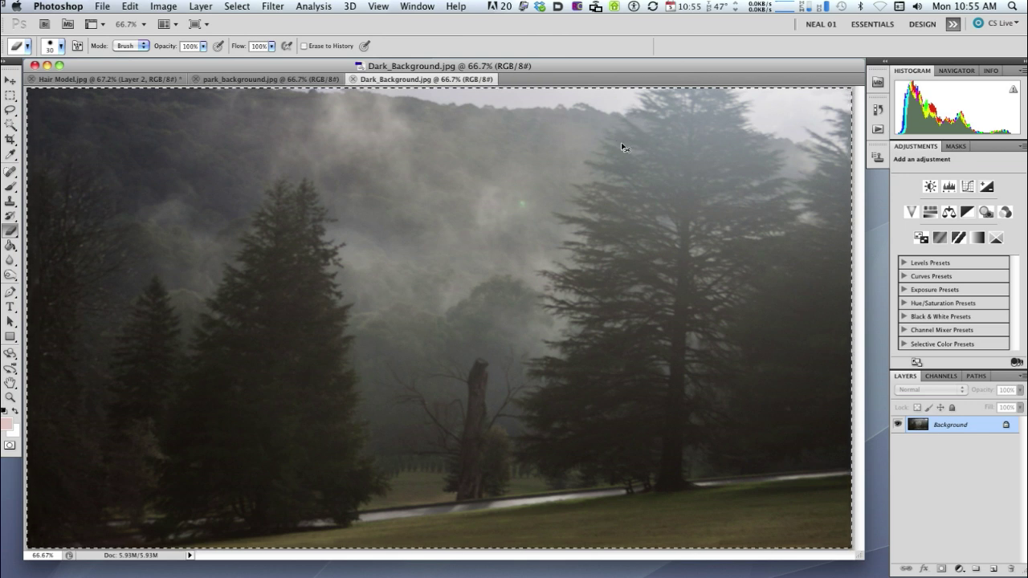
{"action": "left_click", "coordinate": [110, 79]}
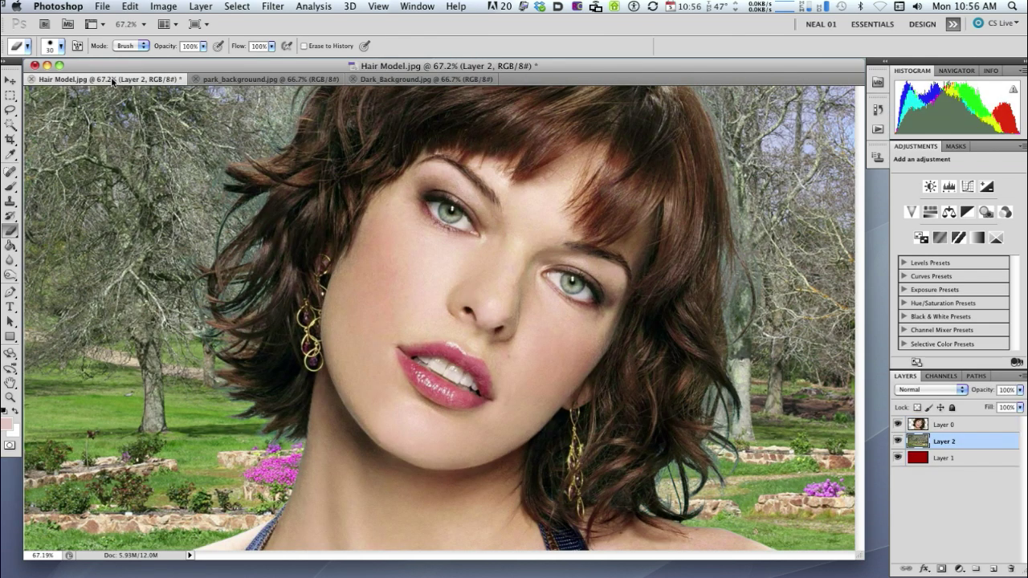
{"action": "key", "text": "super+v"}
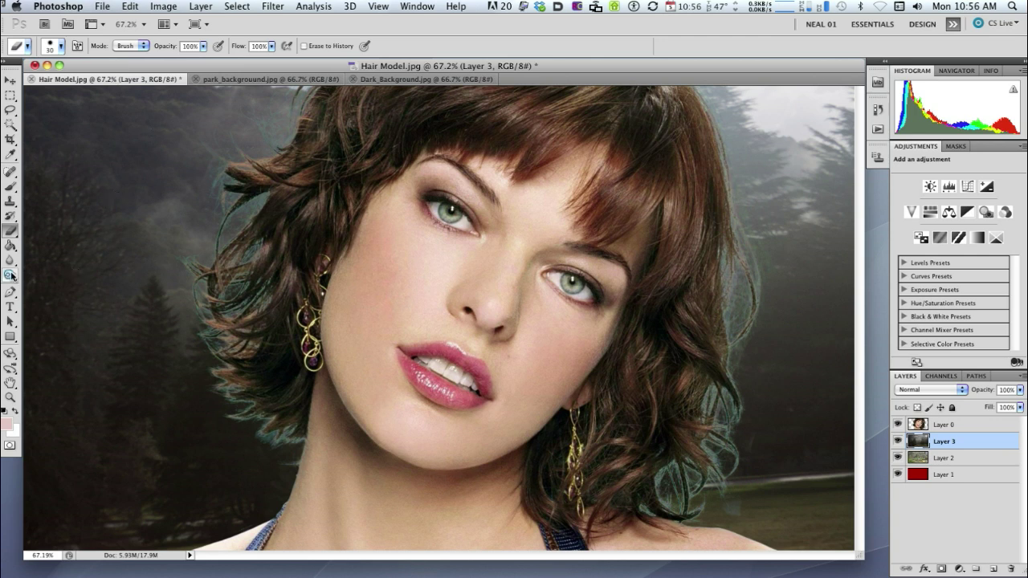
Using the Burn tool on Midtones at 80% exposure, darken the pale fringes along both sides of the model's hair on Layer 0.
{"action": "left_click", "coordinate": [11, 275]}
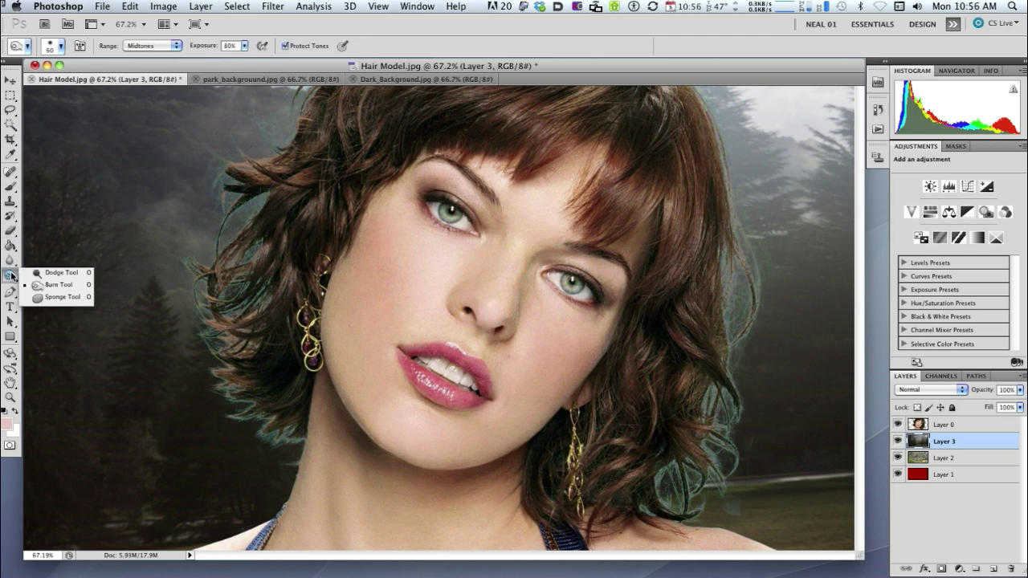
{"action": "left_click", "coordinate": [73, 287]}
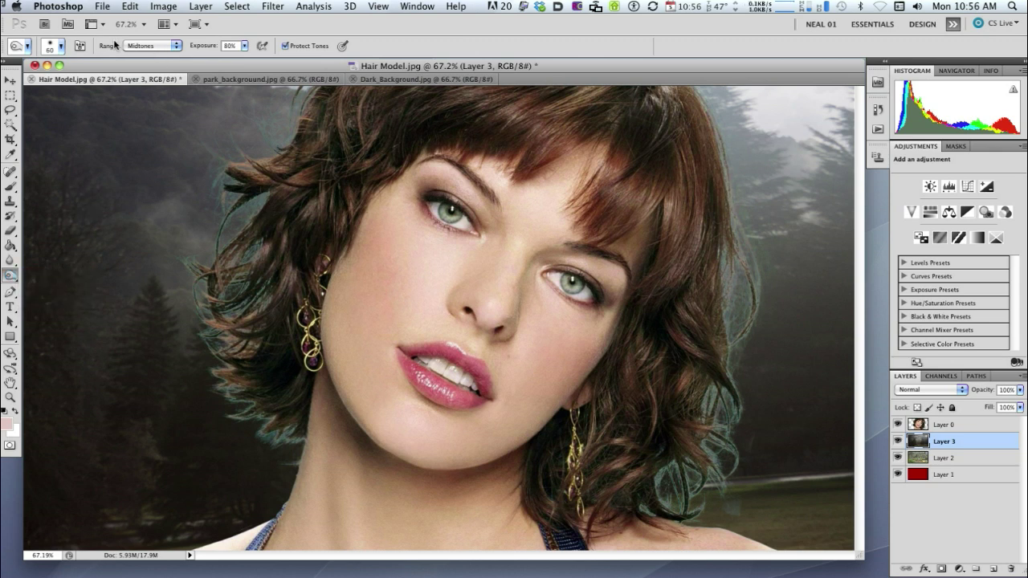
{"action": "left_click", "coordinate": [177, 46]}
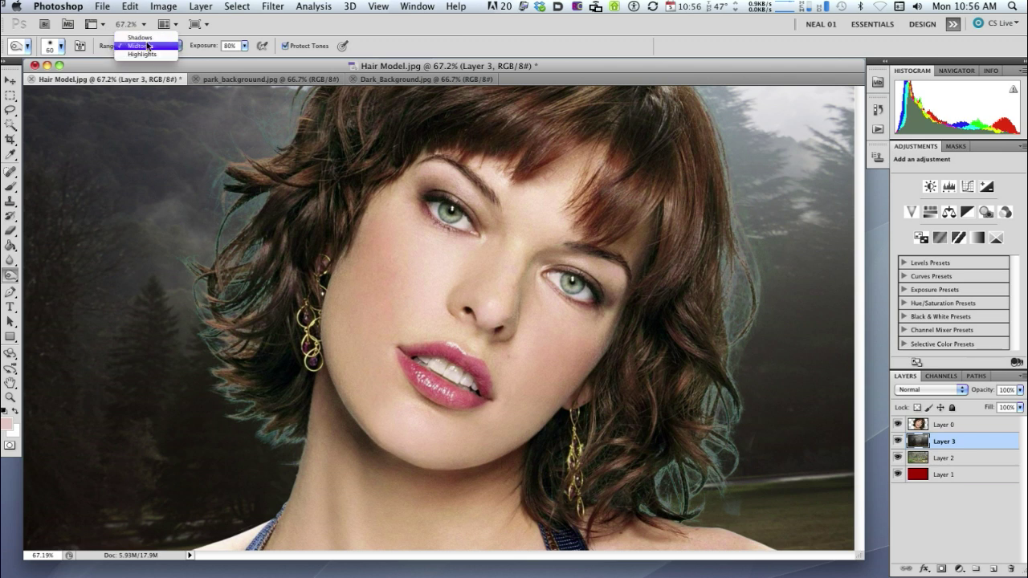
{"action": "left_click", "coordinate": [147, 47]}
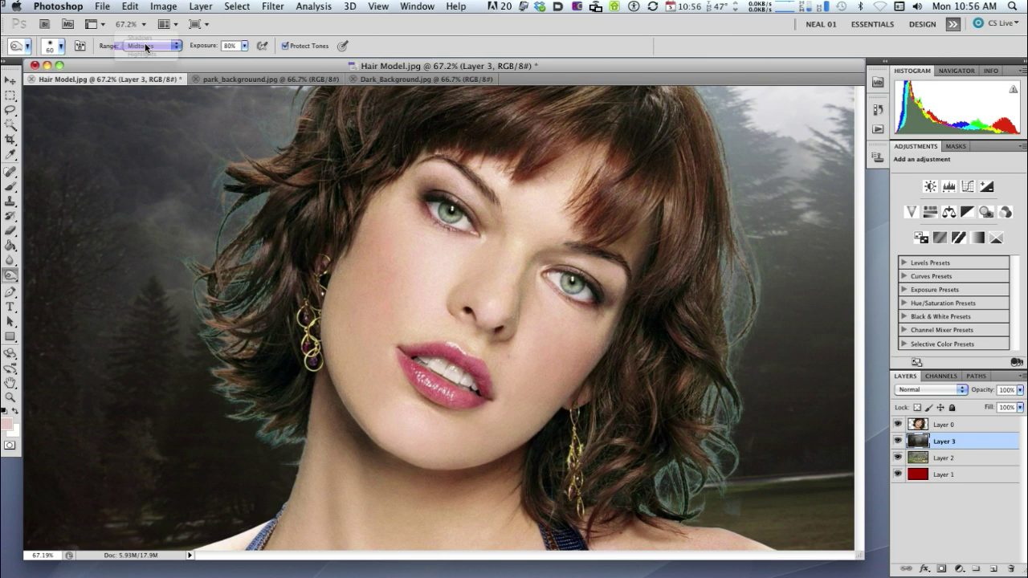
{"action": "left_click", "coordinate": [245, 47]}
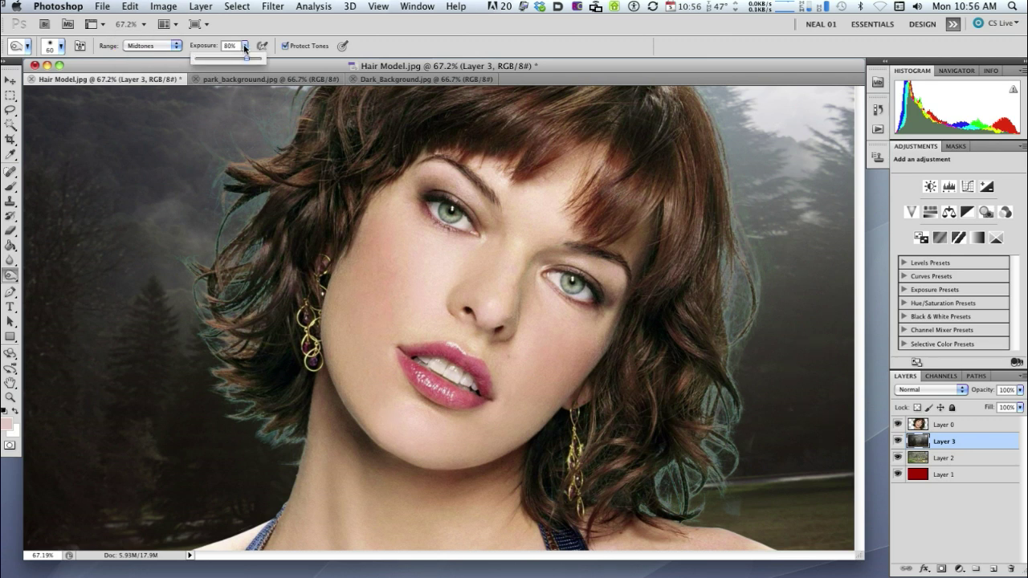
{"action": "left_click", "coordinate": [245, 46]}
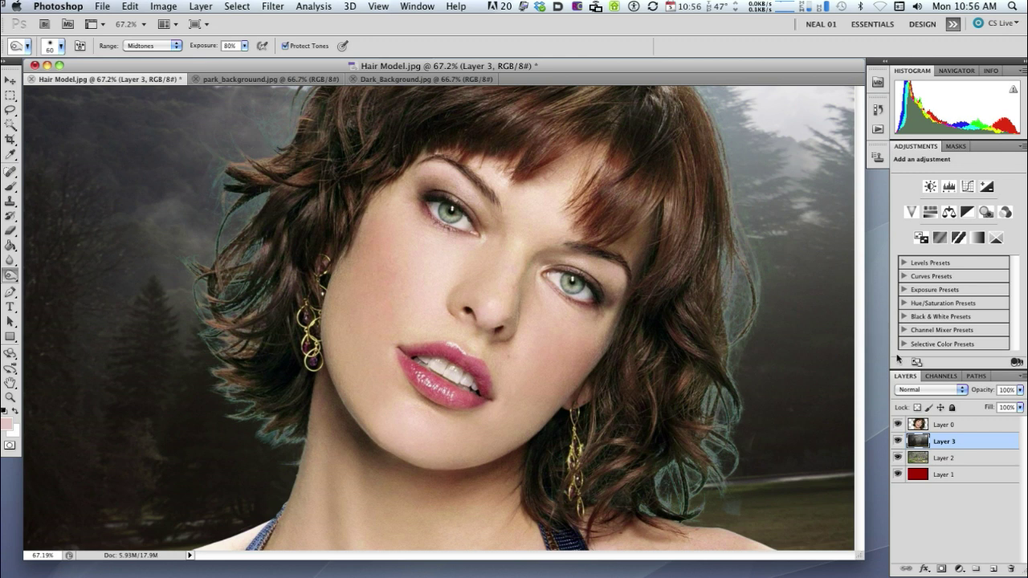
{"action": "left_click", "coordinate": [977, 424]}
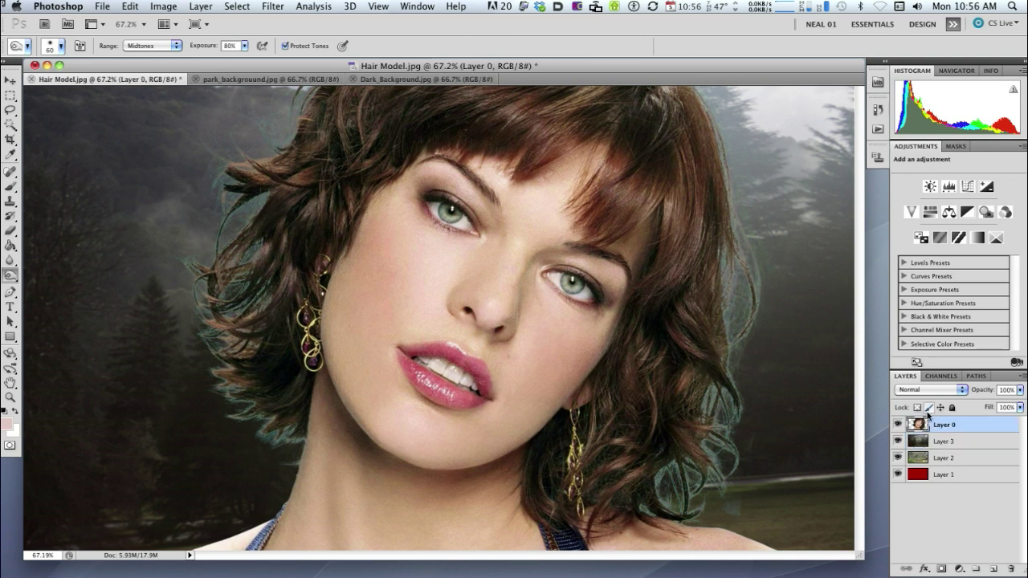
{"action": "mouse_move", "coordinate": [727, 196]}
{"action": "left_mouse_down"}
{"action": "mouse_move", "coordinate": [760, 301]}
{"action": "mouse_move", "coordinate": [724, 345]}
{"action": "mouse_move", "coordinate": [739, 332]}
{"action": "mouse_move", "coordinate": [738, 245]}
{"action": "mouse_move", "coordinate": [725, 287]}
{"action": "mouse_move", "coordinate": [707, 243]}
{"action": "mouse_move", "coordinate": [732, 397]}
{"action": "mouse_move", "coordinate": [721, 375]}
{"action": "mouse_move", "coordinate": [755, 424]}
{"action": "mouse_move", "coordinate": [689, 407]}
{"action": "mouse_move", "coordinate": [729, 407]}
{"action": "mouse_move", "coordinate": [751, 427]}
{"action": "mouse_move", "coordinate": [727, 486]}
{"action": "mouse_move", "coordinate": [684, 430]}
{"action": "mouse_move", "coordinate": [714, 486]}
{"action": "mouse_move", "coordinate": [660, 465]}
{"action": "mouse_move", "coordinate": [643, 484]}
{"action": "mouse_move", "coordinate": [648, 500]}
{"action": "mouse_move", "coordinate": [714, 496]}
{"action": "mouse_move", "coordinate": [683, 501]}
{"action": "mouse_move", "coordinate": [701, 508]}
{"action": "mouse_move", "coordinate": [641, 505]}
{"action": "mouse_move", "coordinate": [675, 511]}
{"action": "mouse_move", "coordinate": [651, 488]}
{"action": "mouse_move", "coordinate": [689, 464]}
{"action": "mouse_move", "coordinate": [685, 448]}
{"action": "mouse_move", "coordinate": [734, 437]}
{"action": "mouse_move", "coordinate": [709, 408]}
{"action": "mouse_move", "coordinate": [709, 381]}
{"action": "mouse_move", "coordinate": [706, 411]}
{"action": "mouse_move", "coordinate": [732, 400]}
{"action": "mouse_move", "coordinate": [727, 305]}
{"action": "mouse_move", "coordinate": [731, 444]}
{"action": "mouse_move", "coordinate": [759, 318]}
{"action": "mouse_move", "coordinate": [754, 283]}
{"action": "mouse_move", "coordinate": [771, 287]}
{"action": "mouse_move", "coordinate": [764, 281]}
{"action": "mouse_move", "coordinate": [724, 383]}
{"action": "mouse_move", "coordinate": [740, 464]}
{"action": "mouse_move", "coordinate": [660, 487]}
{"action": "mouse_move", "coordinate": [699, 498]}
{"action": "mouse_move", "coordinate": [716, 390]}
{"action": "mouse_move", "coordinate": [737, 390]}
{"action": "mouse_move", "coordinate": [713, 427]}
{"action": "mouse_move", "coordinate": [706, 420]}
{"action": "mouse_move", "coordinate": [719, 470]}
{"action": "mouse_move", "coordinate": [659, 461]}
{"action": "mouse_move", "coordinate": [696, 511]}
{"action": "mouse_move", "coordinate": [644, 499]}
{"action": "mouse_move", "coordinate": [702, 495]}
{"action": "mouse_move", "coordinate": [647, 461]}
{"action": "mouse_move", "coordinate": [734, 458]}
{"action": "mouse_move", "coordinate": [693, 413]}
{"action": "mouse_move", "coordinate": [733, 357]}
{"action": "mouse_move", "coordinate": [733, 269]}
{"action": "mouse_move", "coordinate": [733, 297]}
{"action": "left_mouse_up"}
{"action": "left_click_drag", "start_coordinate": [272, 298], "coordinate": [231, 173]}
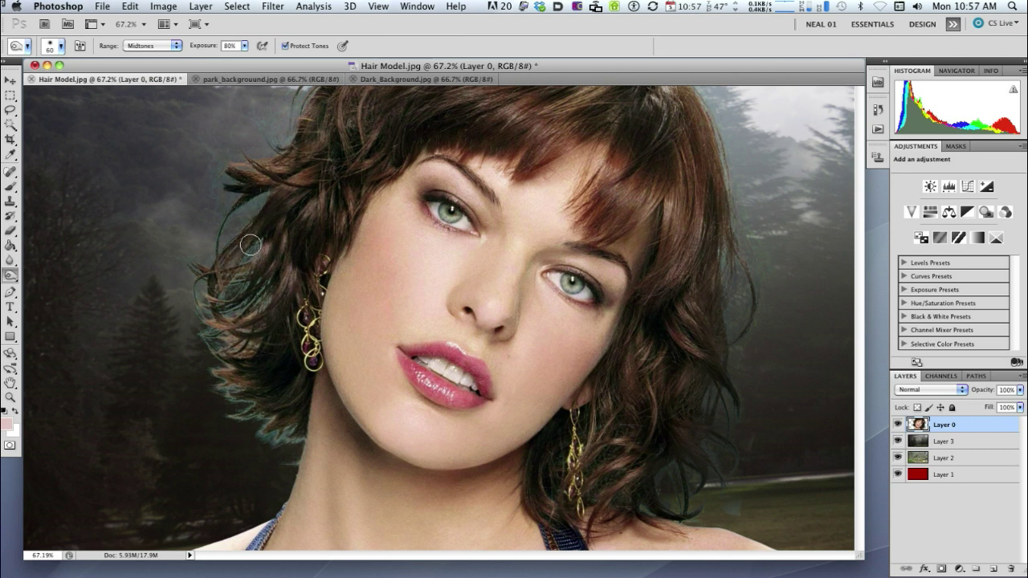
{"action": "mouse_move", "coordinate": [256, 282]}
{"action": "left_mouse_down"}
{"action": "mouse_move", "coordinate": [224, 332]}
{"action": "mouse_move", "coordinate": [218, 309]}
{"action": "mouse_move", "coordinate": [205, 334]}
{"action": "mouse_move", "coordinate": [217, 362]}
{"action": "mouse_move", "coordinate": [190, 309]}
{"action": "mouse_move", "coordinate": [258, 370]}
{"action": "mouse_move", "coordinate": [228, 400]}
{"action": "mouse_move", "coordinate": [270, 439]}
{"action": "mouse_move", "coordinate": [290, 437]}
{"action": "mouse_move", "coordinate": [288, 451]}
{"action": "mouse_move", "coordinate": [294, 435]}
{"action": "mouse_move", "coordinate": [288, 447]}
{"action": "mouse_move", "coordinate": [257, 435]}
{"action": "mouse_move", "coordinate": [219, 402]}
{"action": "mouse_move", "coordinate": [202, 323]}
{"action": "mouse_move", "coordinate": [252, 434]}
{"action": "mouse_move", "coordinate": [296, 439]}
{"action": "mouse_move", "coordinate": [293, 419]}
{"action": "mouse_move", "coordinate": [292, 442]}
{"action": "mouse_move", "coordinate": [253, 432]}
{"action": "mouse_move", "coordinate": [271, 421]}
{"action": "mouse_move", "coordinate": [247, 398]}
{"action": "mouse_move", "coordinate": [213, 424]}
{"action": "mouse_move", "coordinate": [234, 400]}
{"action": "mouse_move", "coordinate": [204, 367]}
{"action": "mouse_move", "coordinate": [231, 357]}
{"action": "mouse_move", "coordinate": [198, 343]}
{"action": "mouse_move", "coordinate": [217, 341]}
{"action": "mouse_move", "coordinate": [217, 313]}
{"action": "mouse_move", "coordinate": [211, 333]}
{"action": "mouse_move", "coordinate": [241, 306]}
{"action": "mouse_move", "coordinate": [254, 312]}
{"action": "mouse_move", "coordinate": [250, 223]}
{"action": "mouse_move", "coordinate": [197, 267]}
{"action": "mouse_move", "coordinate": [274, 149]}
{"action": "mouse_move", "coordinate": [250, 131]}
{"action": "mouse_move", "coordinate": [289, 185]}
{"action": "mouse_move", "coordinate": [211, 254]}
{"action": "mouse_move", "coordinate": [200, 286]}
{"action": "mouse_move", "coordinate": [190, 268]}
{"action": "mouse_move", "coordinate": [220, 326]}
{"action": "mouse_move", "coordinate": [192, 305]}
{"action": "mouse_move", "coordinate": [204, 351]}
{"action": "mouse_move", "coordinate": [223, 358]}
{"action": "mouse_move", "coordinate": [204, 395]}
{"action": "mouse_move", "coordinate": [249, 391]}
{"action": "mouse_move", "coordinate": [227, 406]}
{"action": "mouse_move", "coordinate": [253, 416]}
{"action": "mouse_move", "coordinate": [246, 428]}
{"action": "mouse_move", "coordinate": [284, 420]}
{"action": "mouse_move", "coordinate": [265, 442]}
{"action": "mouse_move", "coordinate": [295, 438]}
{"action": "mouse_move", "coordinate": [270, 428]}
{"action": "mouse_move", "coordinate": [201, 305]}
{"action": "left_mouse_up"}
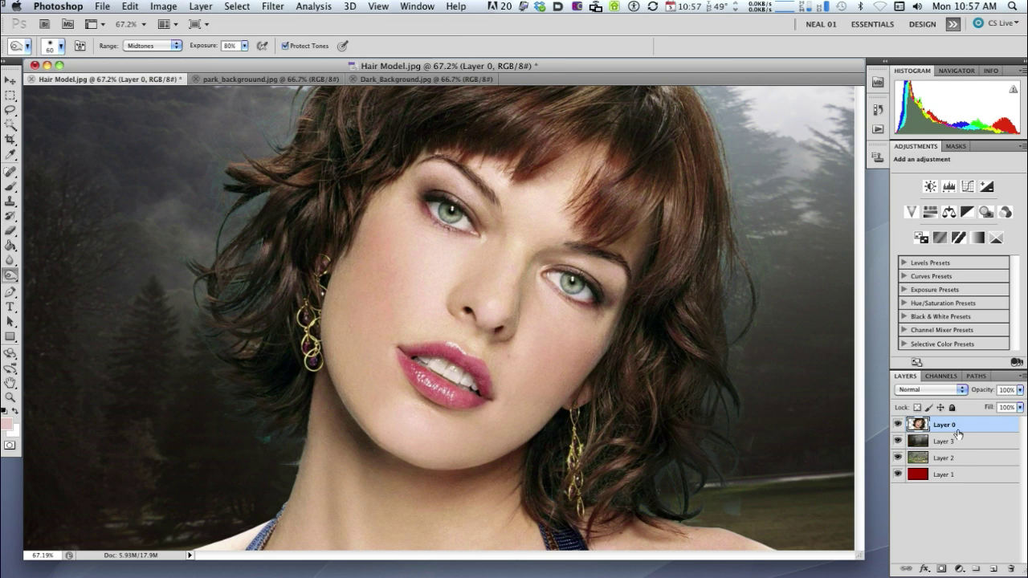
Hide the dark and park background layers in turn to check the cutout against each backdrop, and show the dark background again.
{"action": "left_click", "coordinate": [898, 441]}
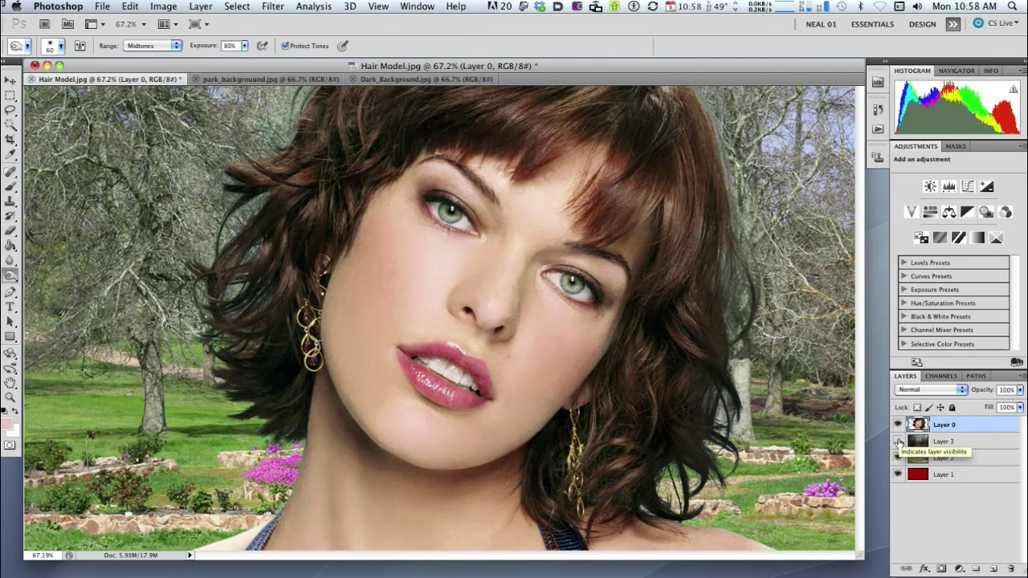
{"action": "left_click", "coordinate": [898, 457]}
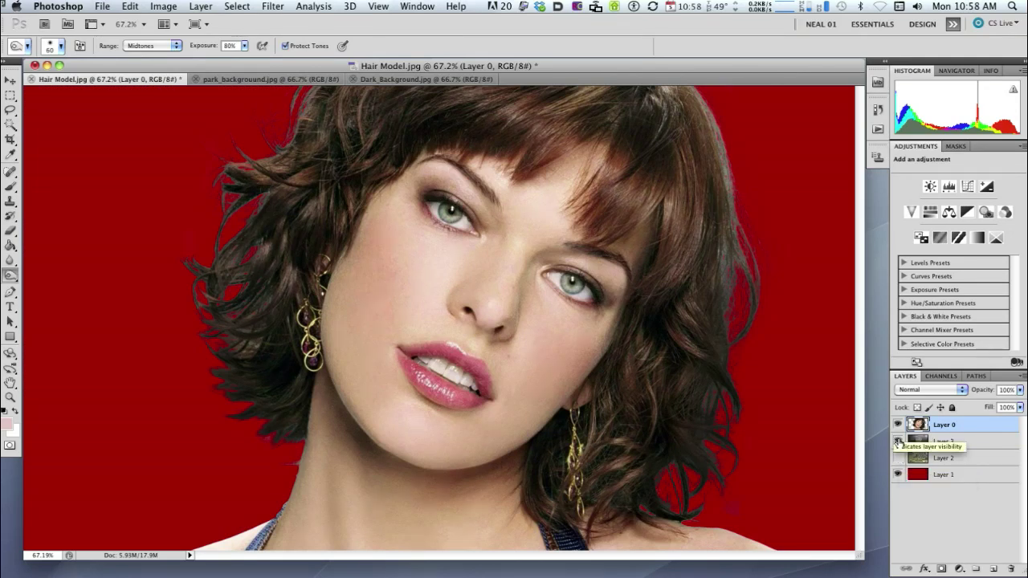
{"action": "left_click", "coordinate": [898, 441]}
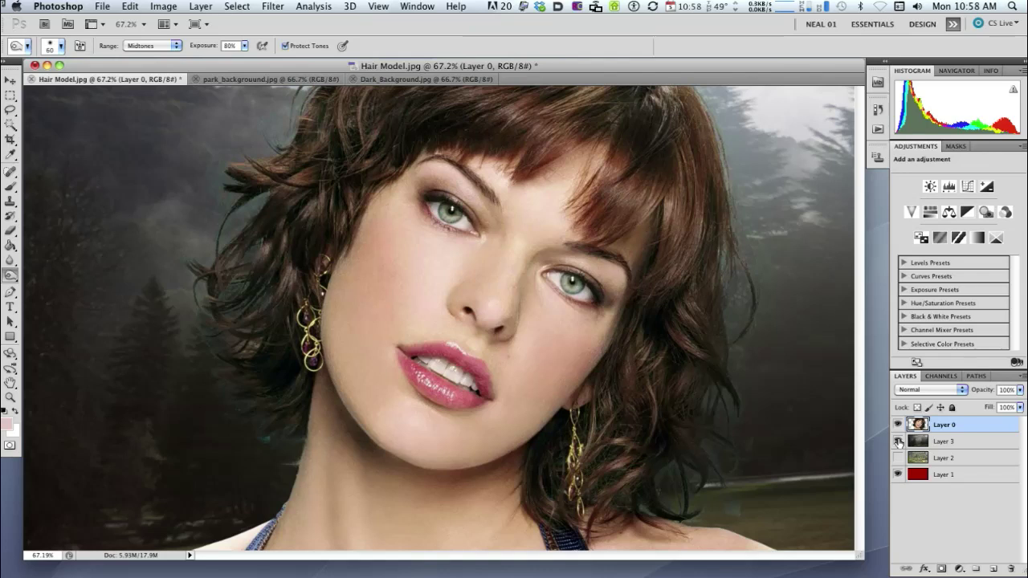